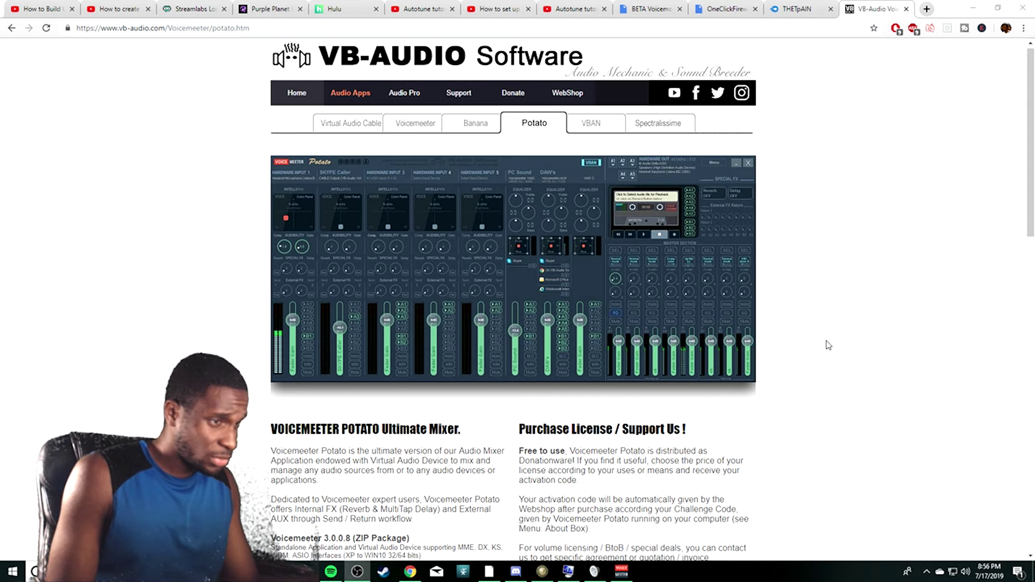
Look over the Voicemeeter Potato download options on the VB-Audio page and switch to the Voicemeeter Potato mixer
{"action": "scroll", "coordinate": [809, 337], "scroll_direction": "down", "scroll_amount": 5}
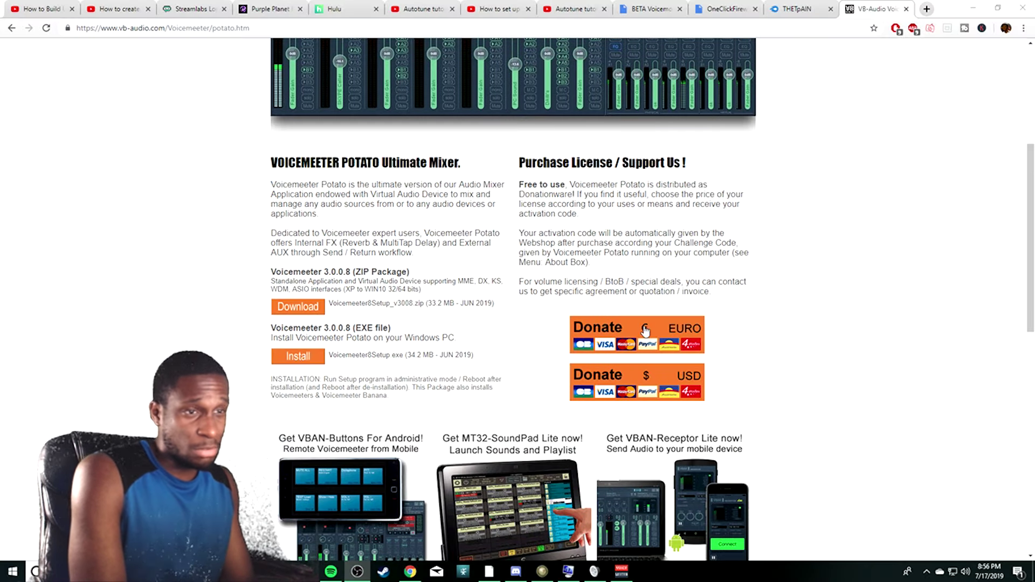
{"action": "left_click", "coordinate": [975, 6]}
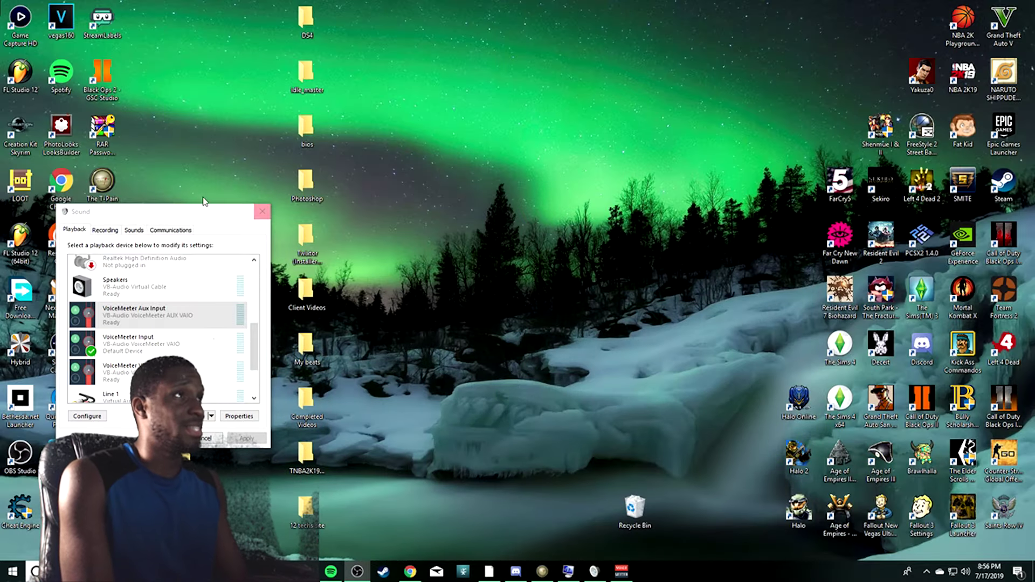
{"action": "left_click", "coordinate": [622, 571]}
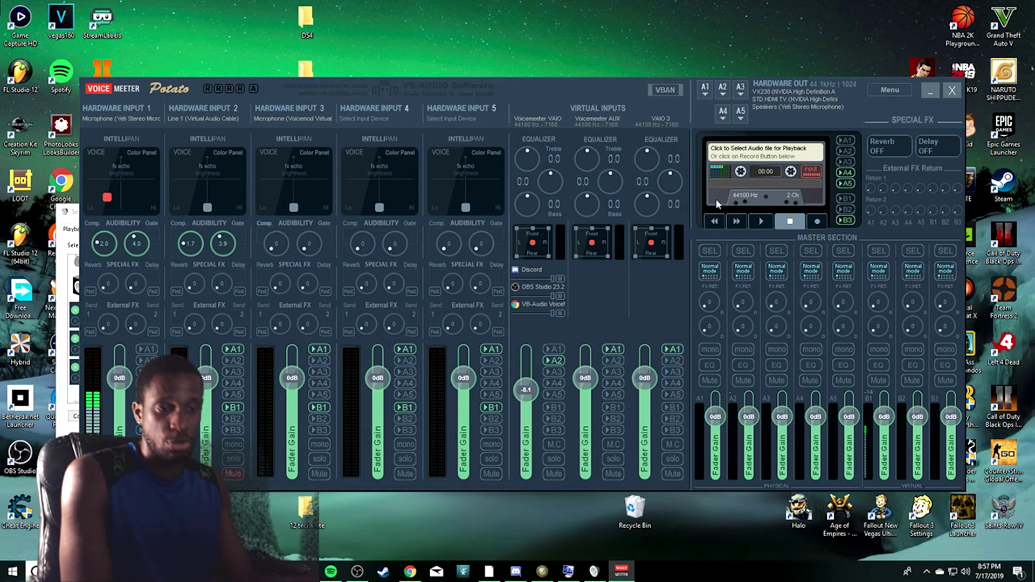
Open File Explorer and browse to the Program Files (x86) folder on the Windows (C:) drive
{"action": "key", "text": "super+e"}
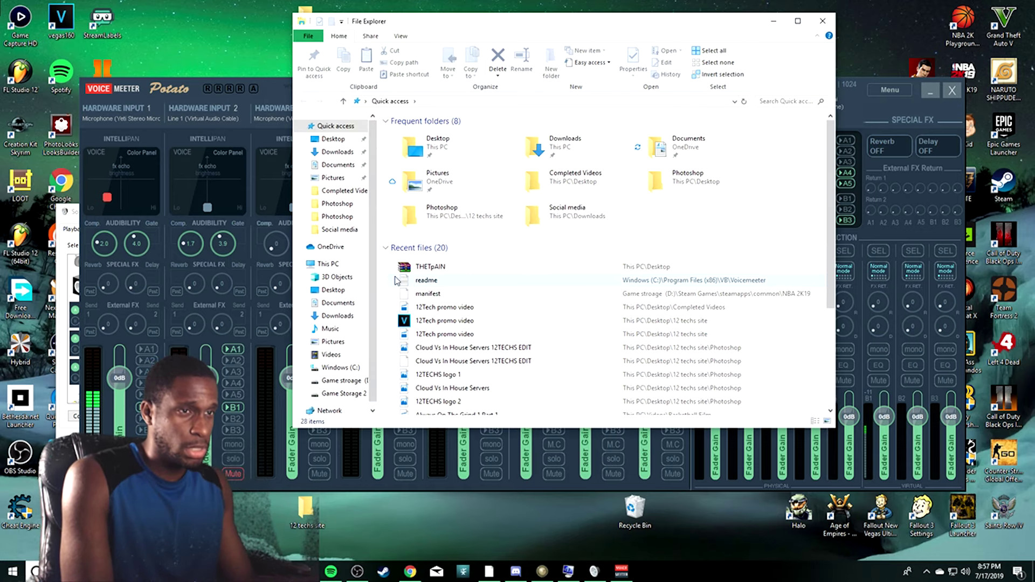
{"action": "left_click", "coordinate": [329, 264]}
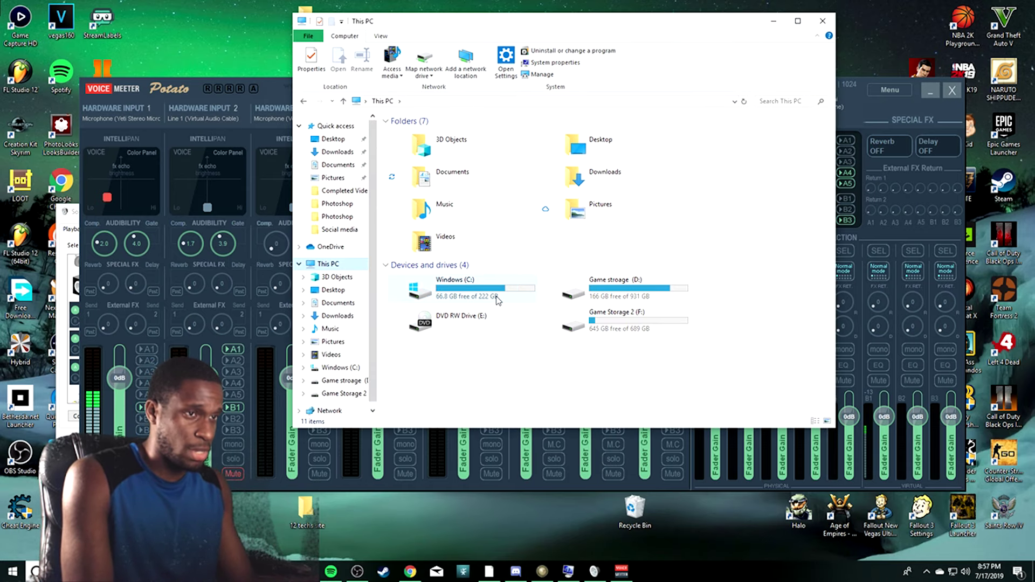
{"action": "double_click", "coordinate": [452, 242]}
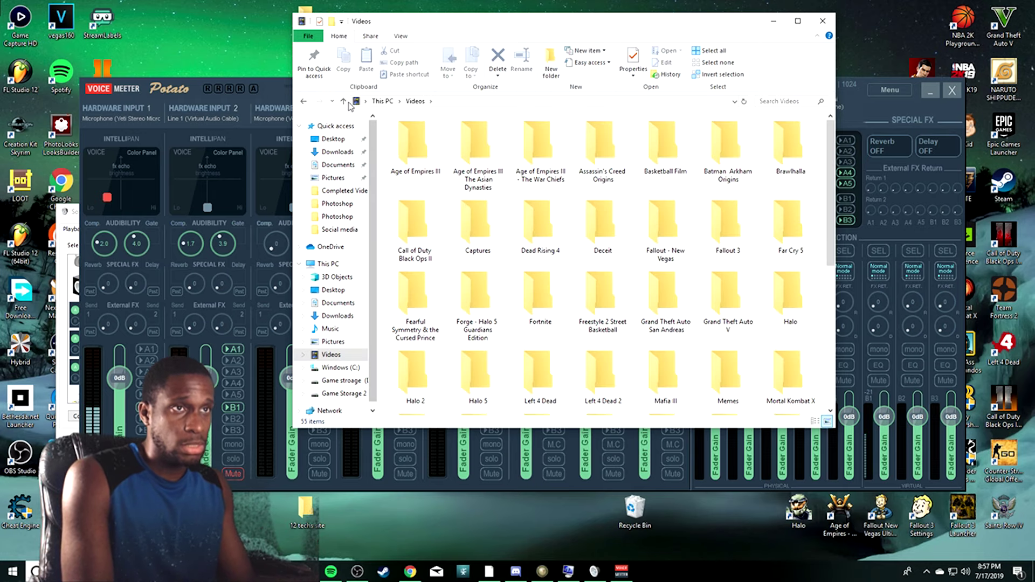
{"action": "left_click", "coordinate": [304, 102]}
{"action": "double_click", "coordinate": [476, 297]}
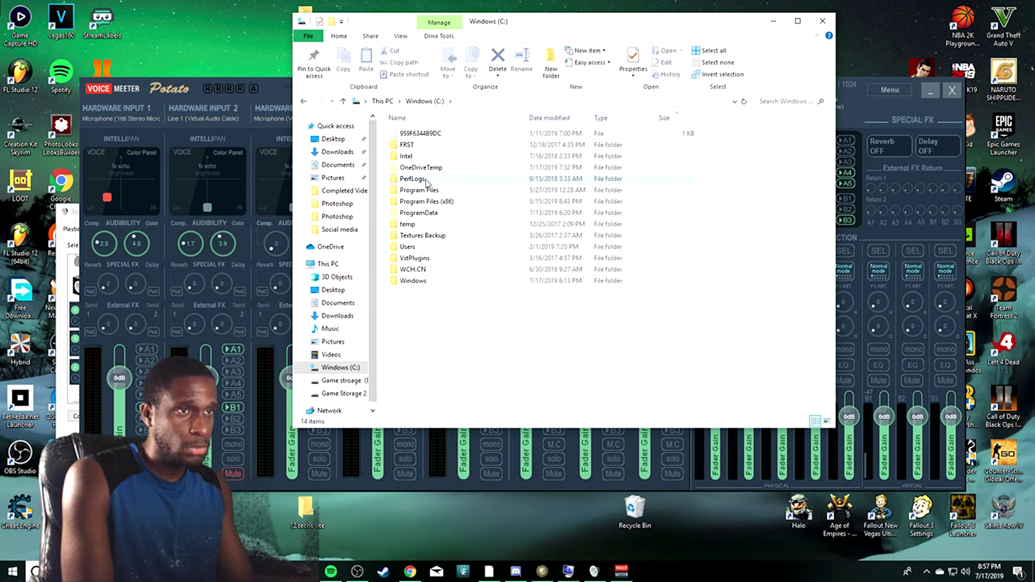
{"action": "double_click", "coordinate": [428, 202]}
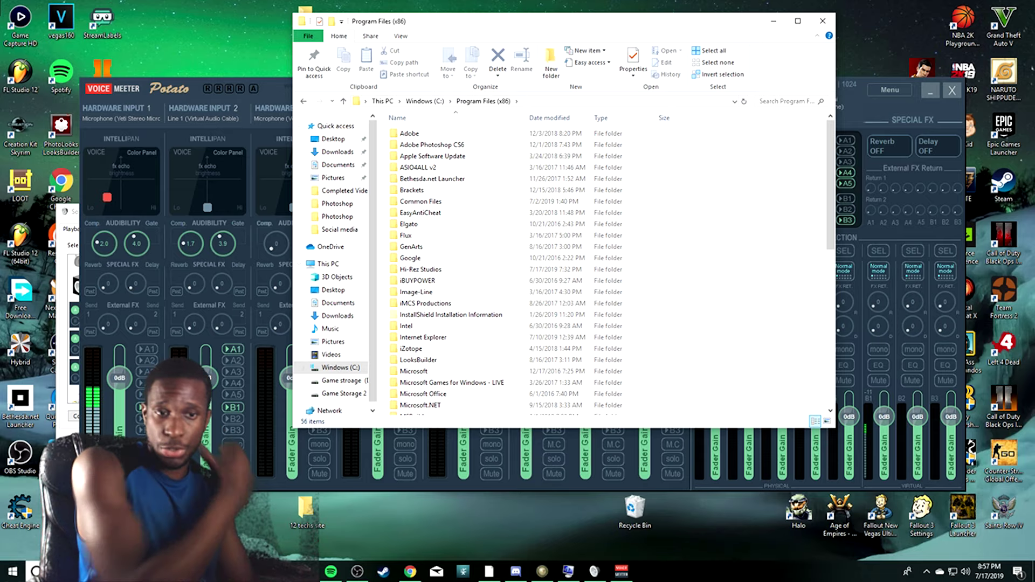
Check the computer's system type in System Information and close it
{"action": "left_click", "coordinate": [34, 571]}
{"action": "type", "text": "system information"}
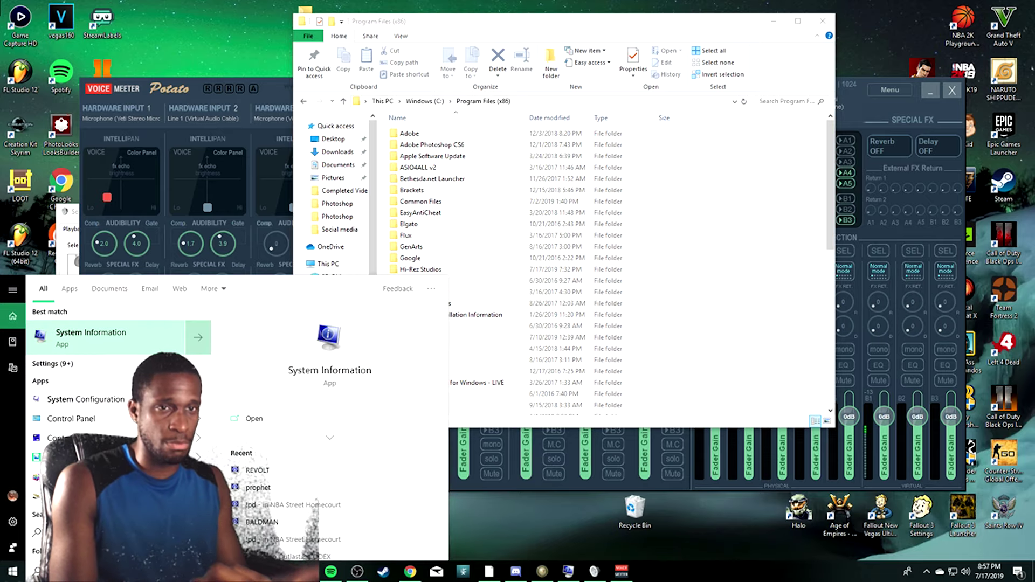
{"action": "key", "text": "Return"}
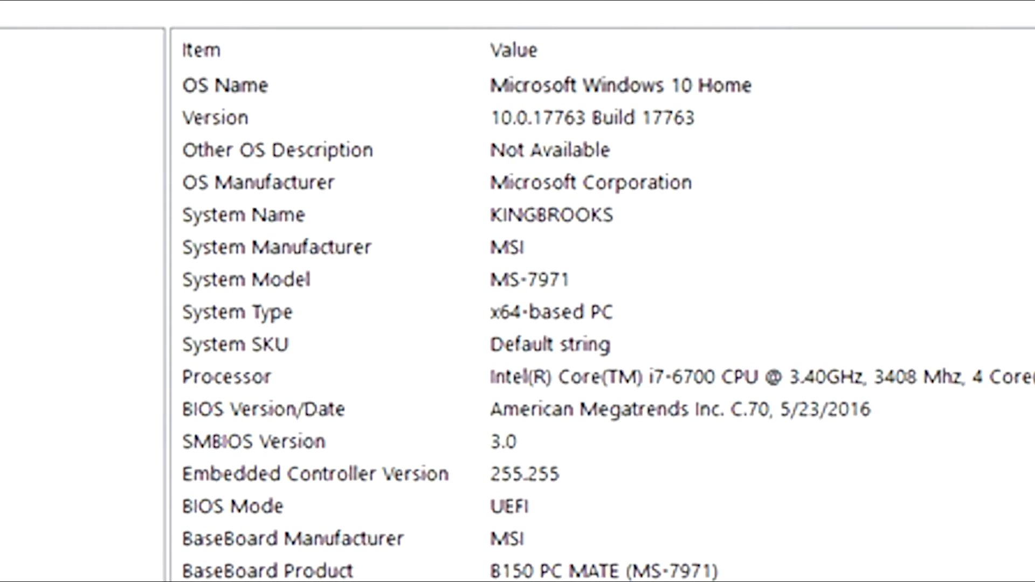
{"action": "left_click", "coordinate": [545, 314]}
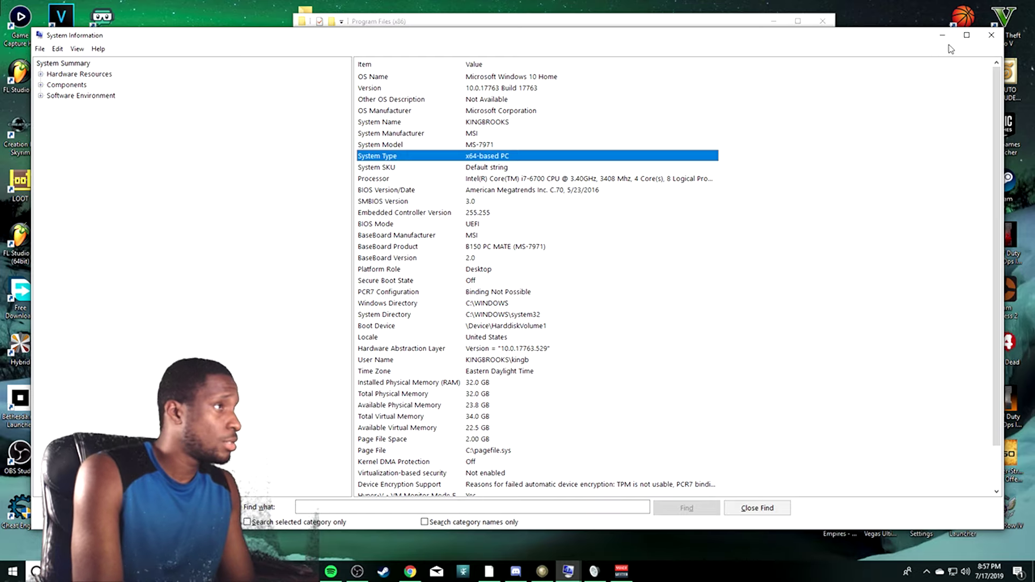
{"action": "left_click", "coordinate": [992, 37]}
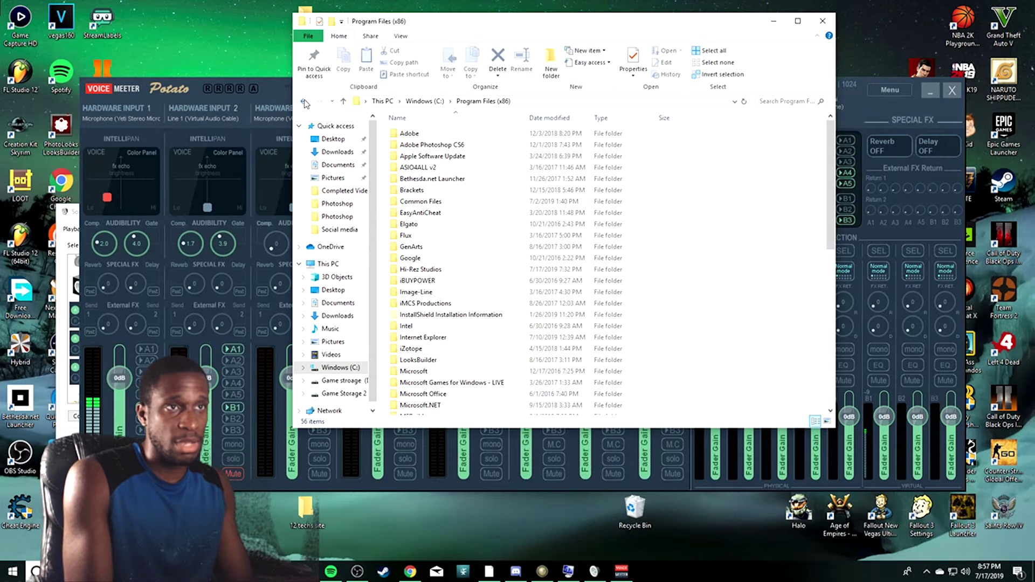
Look inside the VB folder under Program Files on the C: drive and return to Program Files
{"action": "left_click", "coordinate": [303, 101]}
{"action": "left_click", "coordinate": [431, 191]}
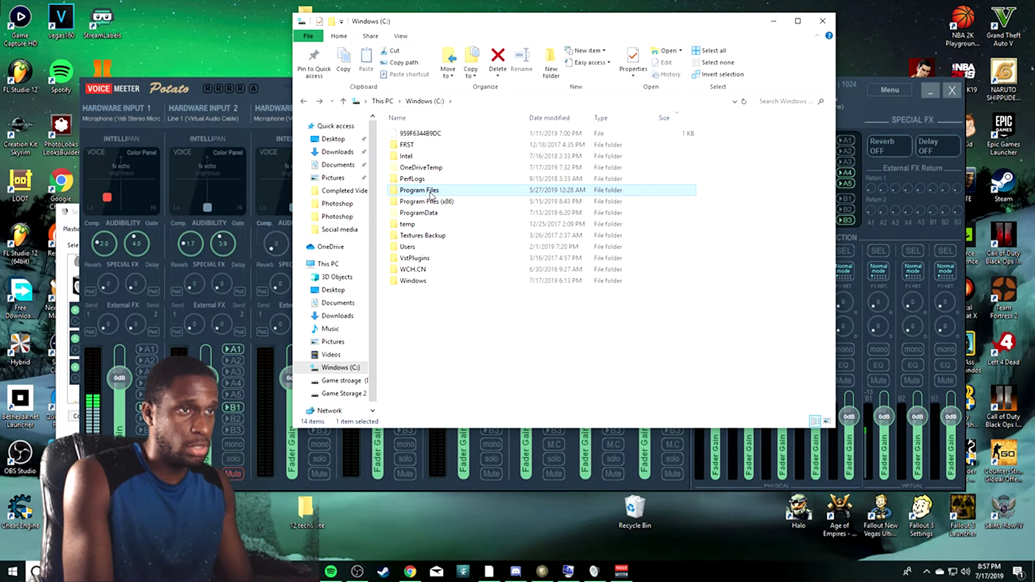
{"action": "double_click", "coordinate": [431, 192]}
{"action": "scroll", "coordinate": [444, 293], "scroll_direction": "down", "scroll_amount": 5}
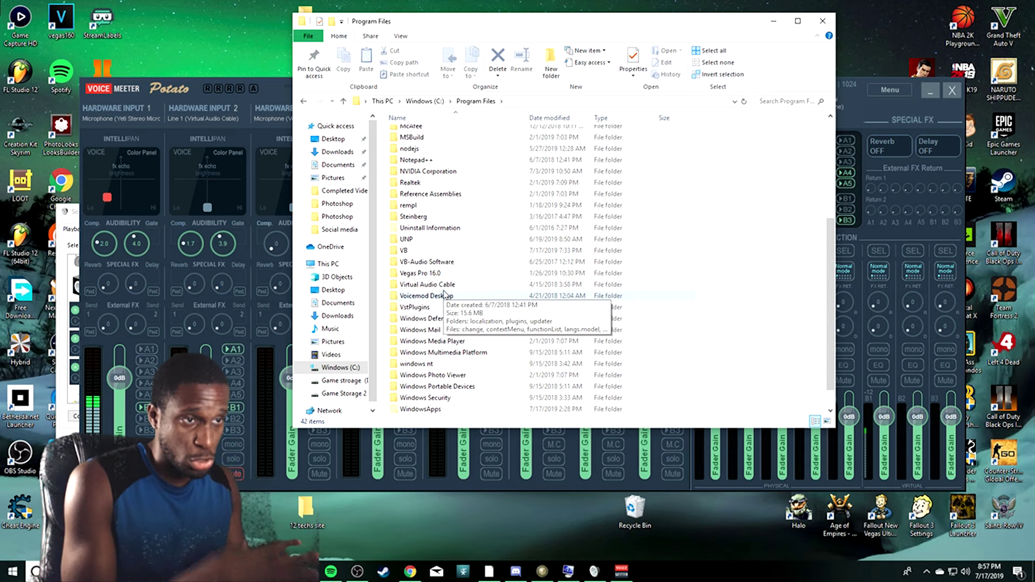
{"action": "double_click", "coordinate": [406, 250]}
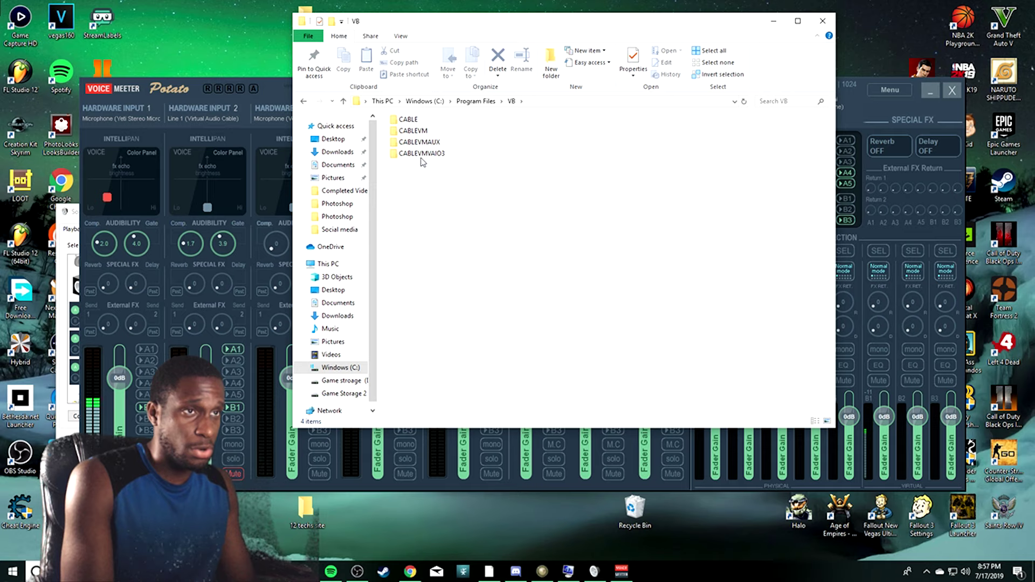
{"action": "left_click", "coordinate": [303, 101]}
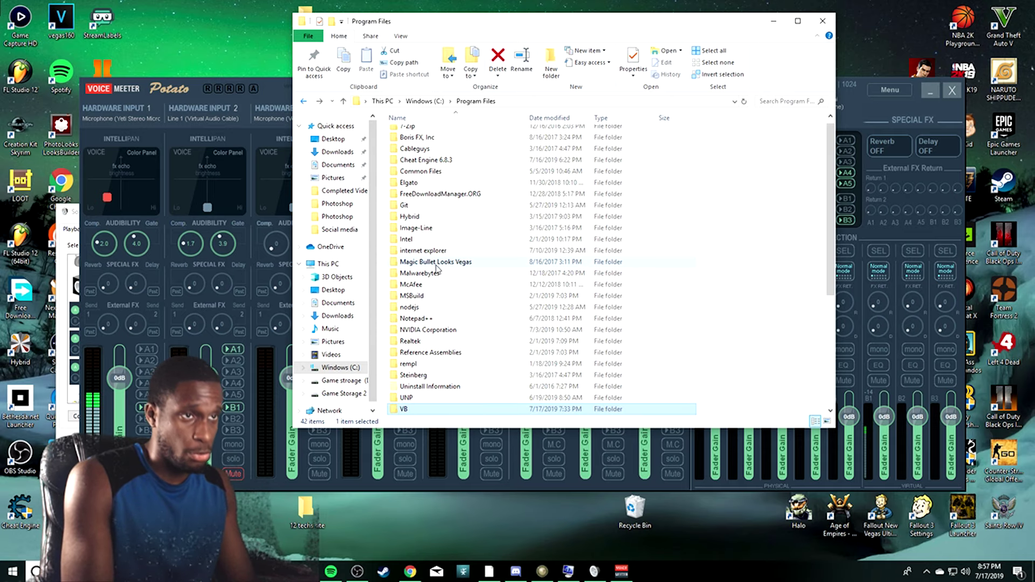
Look through the files in the VB-Audio Software folder under Program Files and go back
{"action": "scroll", "coordinate": [453, 339], "scroll_direction": "down", "scroll_amount": 2}
{"action": "double_click", "coordinate": [432, 350]}
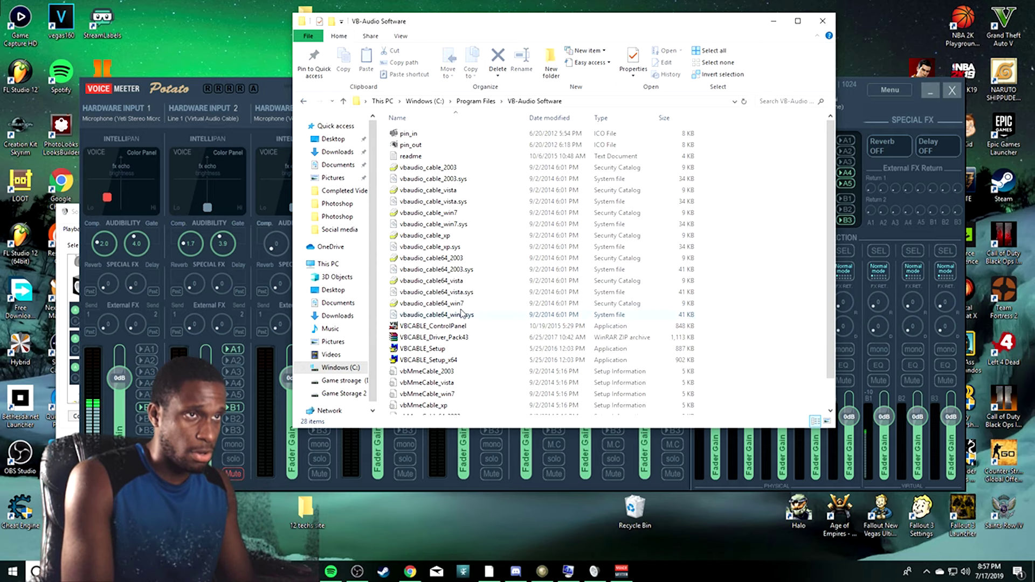
{"action": "scroll", "coordinate": [471, 358], "scroll_direction": "down", "scroll_amount": 1}
{"action": "scroll", "coordinate": [470, 358], "scroll_direction": "up", "scroll_amount": 1}
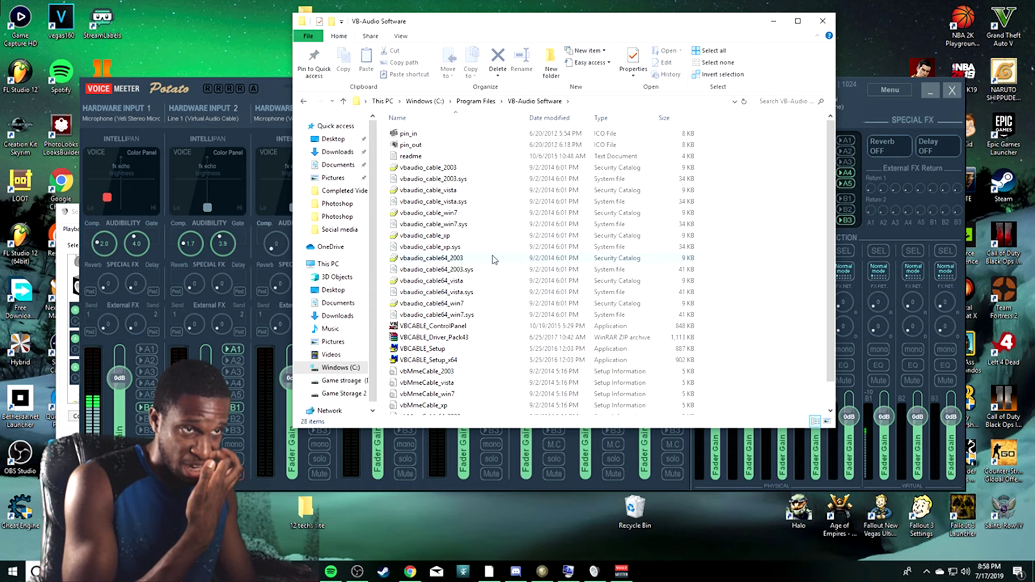
{"action": "scroll", "coordinate": [494, 260], "scroll_direction": "down", "scroll_amount": 1}
{"action": "scroll", "coordinate": [494, 260], "scroll_direction": "up", "scroll_amount": 1}
{"action": "left_click", "coordinate": [304, 101]}
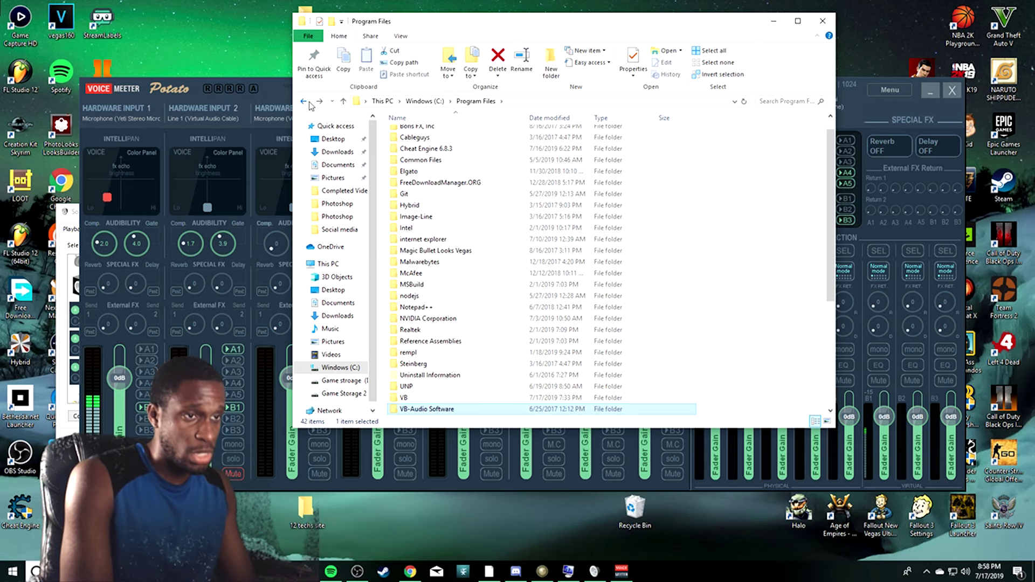
Open the VB\Voicemeeter folder under Program Files (x86) on the C: drive
{"action": "left_click", "coordinate": [305, 102]}
{"action": "double_click", "coordinate": [438, 203]}
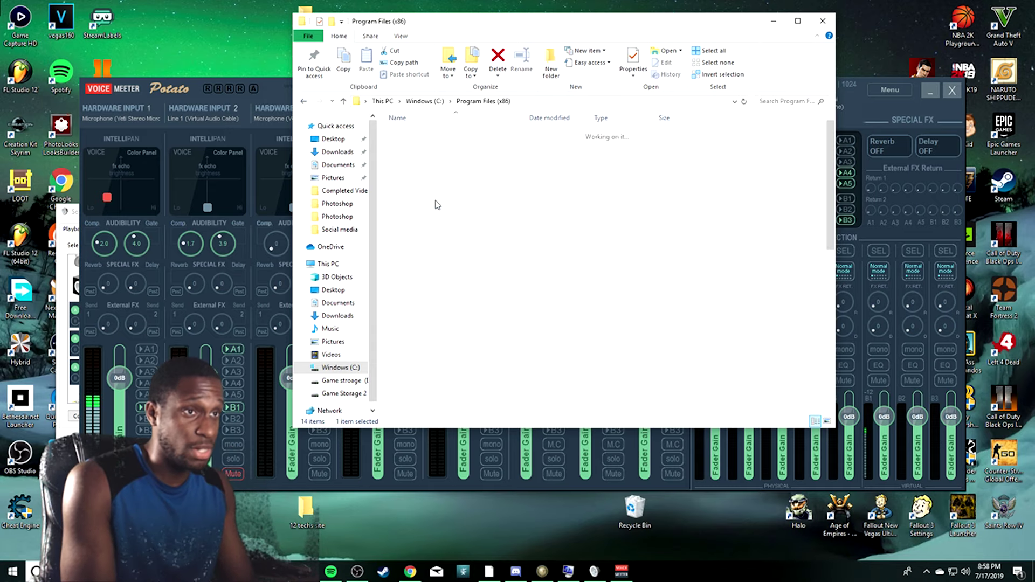
{"action": "scroll", "coordinate": [464, 221], "scroll_direction": "down", "scroll_amount": 8}
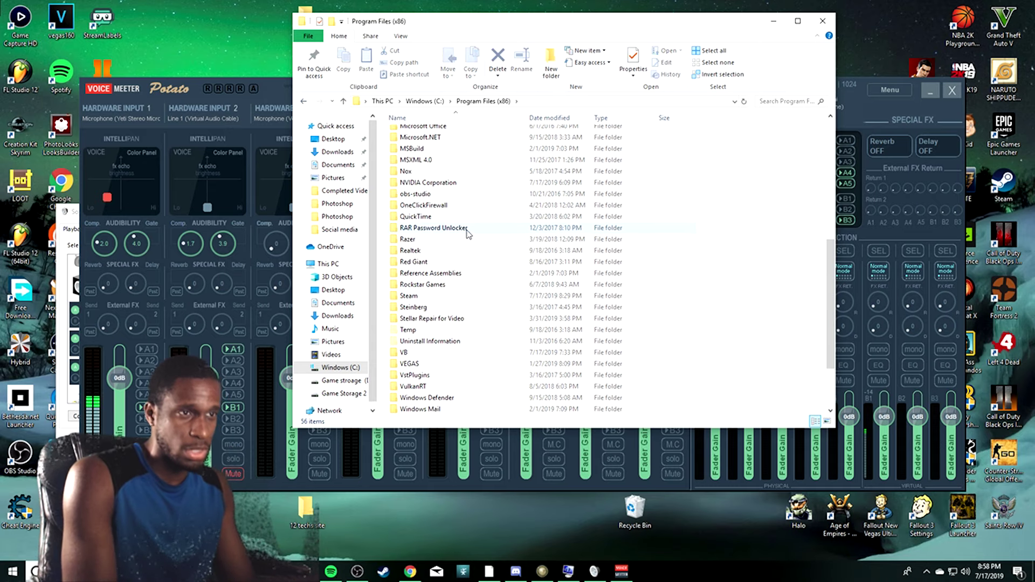
{"action": "scroll", "coordinate": [470, 234], "scroll_direction": "down", "scroll_amount": 3}
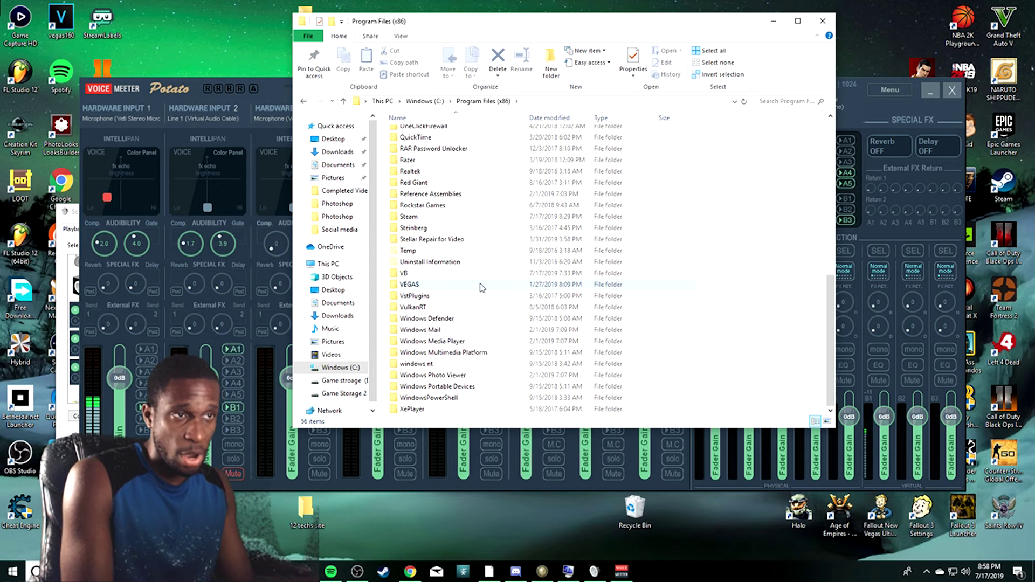
{"action": "scroll", "coordinate": [480, 286], "scroll_direction": "up", "scroll_amount": 3}
{"action": "scroll", "coordinate": [482, 287], "scroll_direction": "down", "scroll_amount": 3}
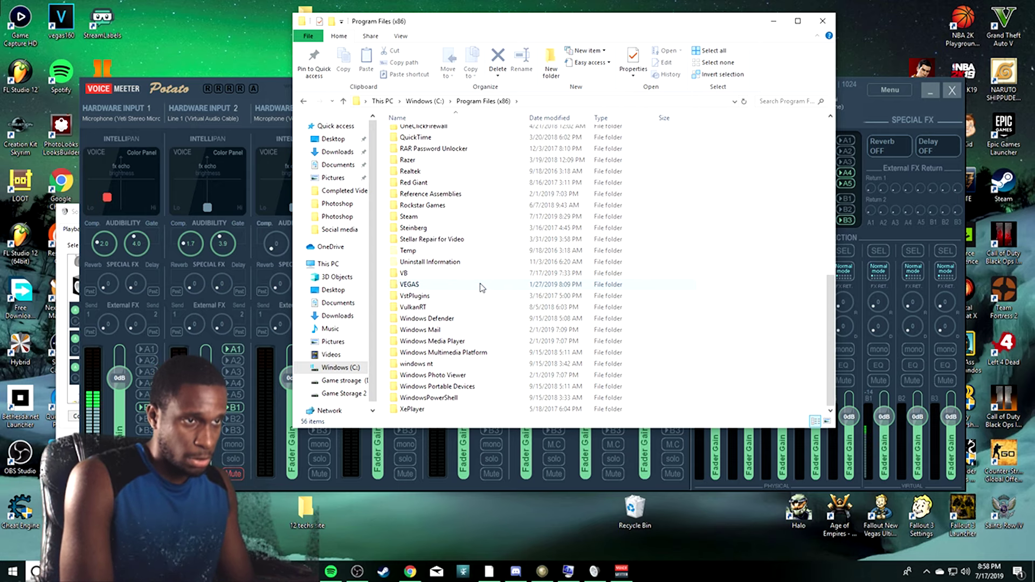
{"action": "double_click", "coordinate": [421, 273]}
{"action": "double_click", "coordinate": [424, 135]}
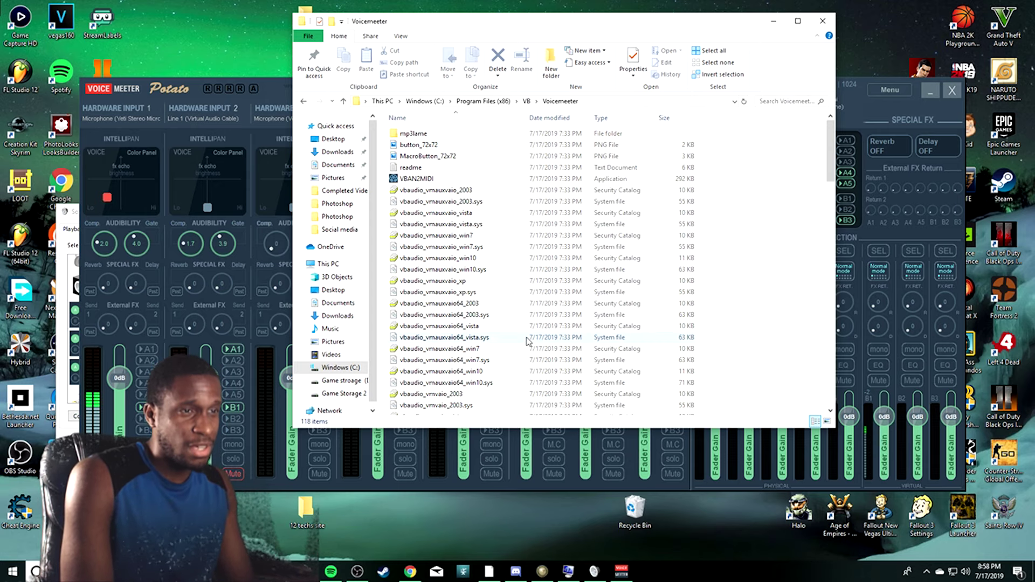
Find the voicemeeterPotato, voicemeeterBanana and voicemeeter applications in the Voicemeeter folder, and minimize File Explorer
{"action": "scroll", "coordinate": [518, 345], "scroll_direction": "down", "scroll_amount": 15}
{"action": "scroll", "coordinate": [516, 348], "scroll_direction": "down", "scroll_amount": 4}
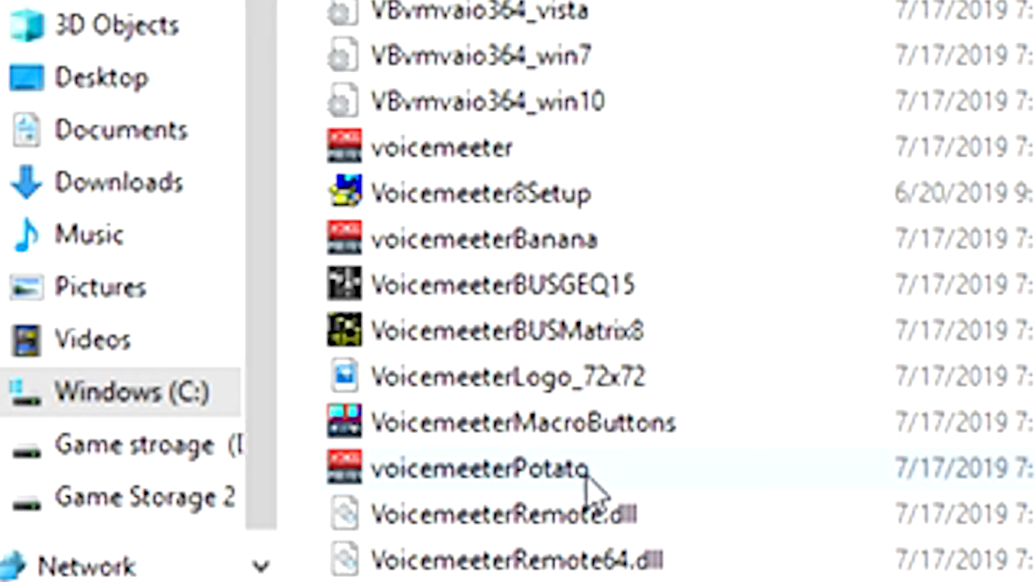
{"action": "mouse_move", "coordinate": [590, 249]}
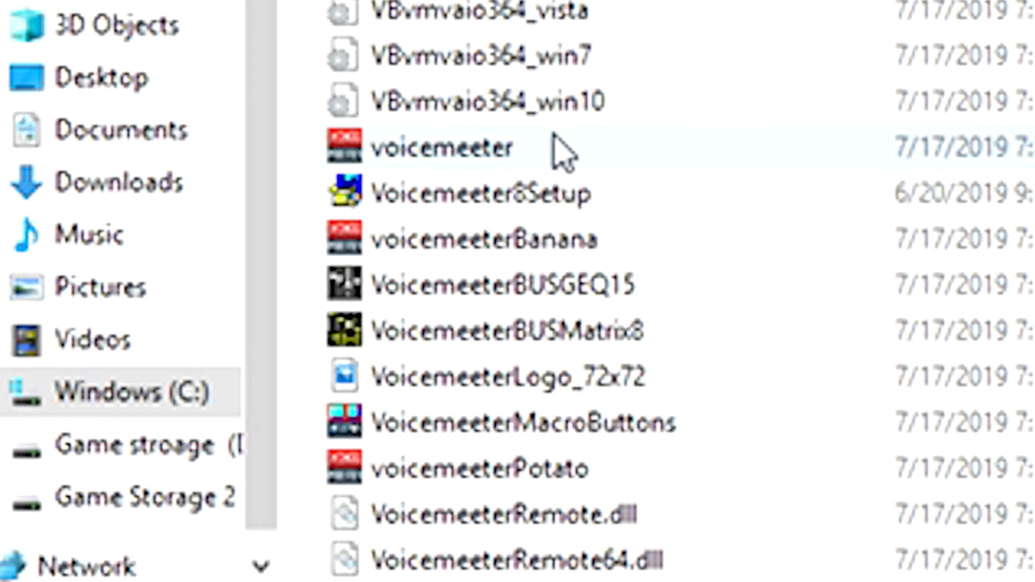
{"action": "mouse_move", "coordinate": [588, 218]}
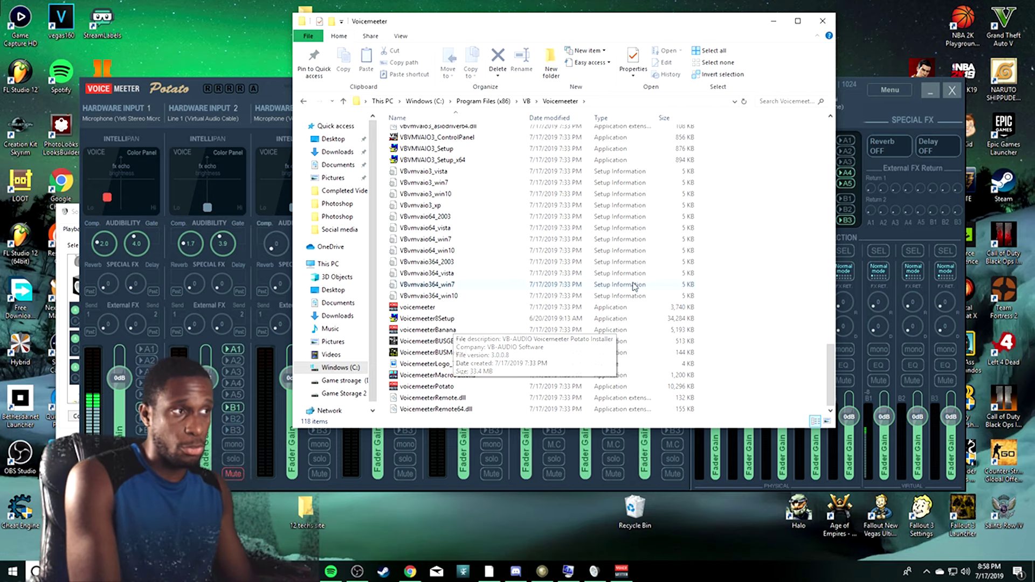
{"action": "left_click", "coordinate": [769, 22]}
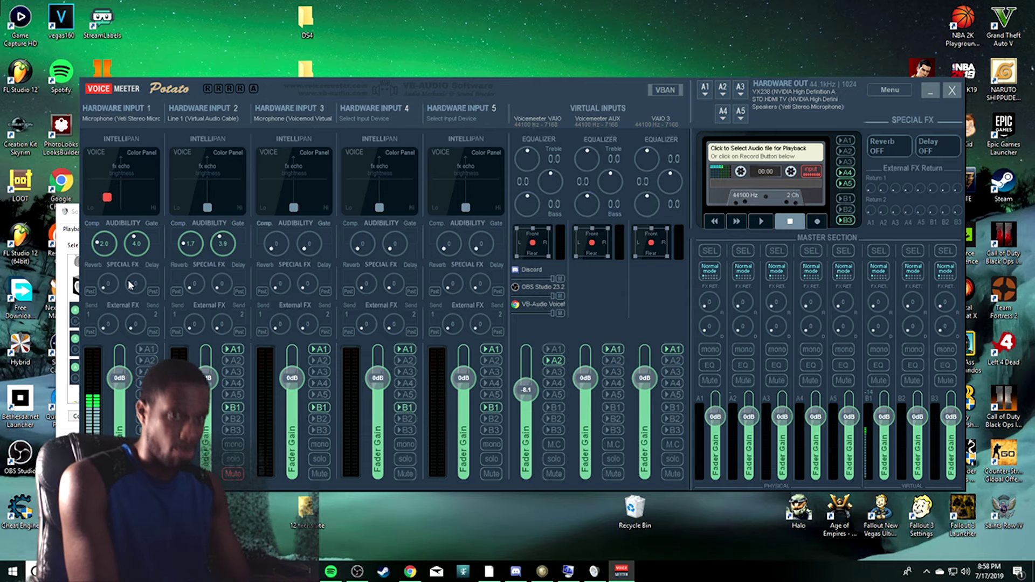
Try the Special FX on Hardware Input 1 with reverb at 2.7 and some delay, and reset both to zero
{"action": "left_click_drag", "start_coordinate": [110, 296], "coordinate": [134, 289]}
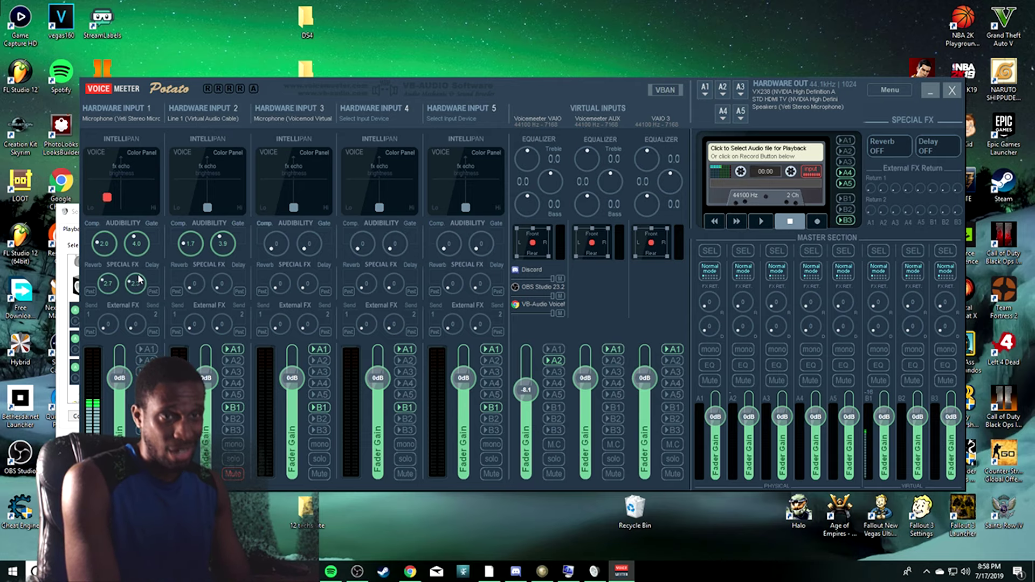
{"action": "double_click", "coordinate": [136, 284]}
{"action": "double_click", "coordinate": [109, 285]}
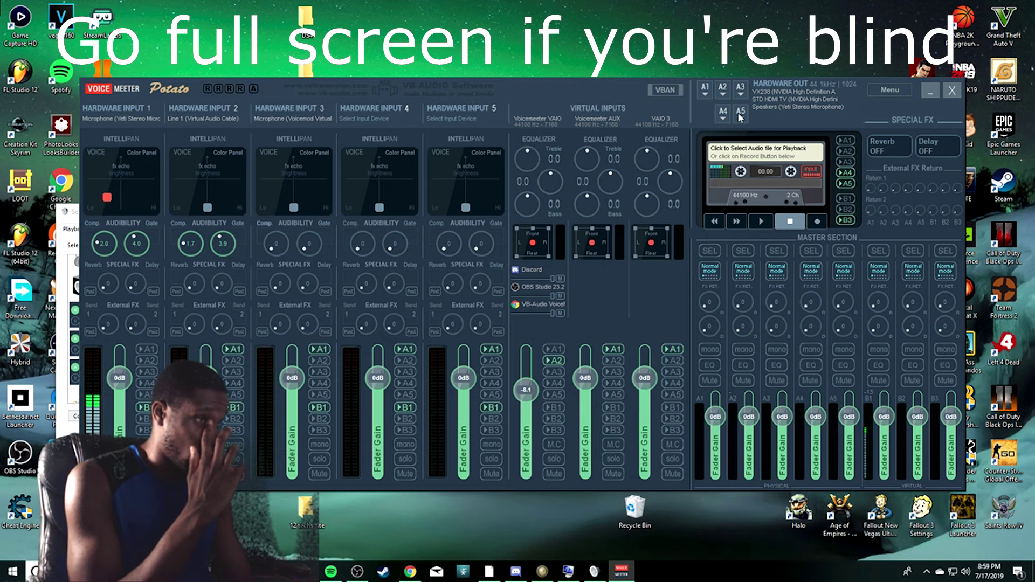
Examine the output devices offered for hardware outs A1 and A3 without changing either selection
{"action": "left_click", "coordinate": [705, 89]}
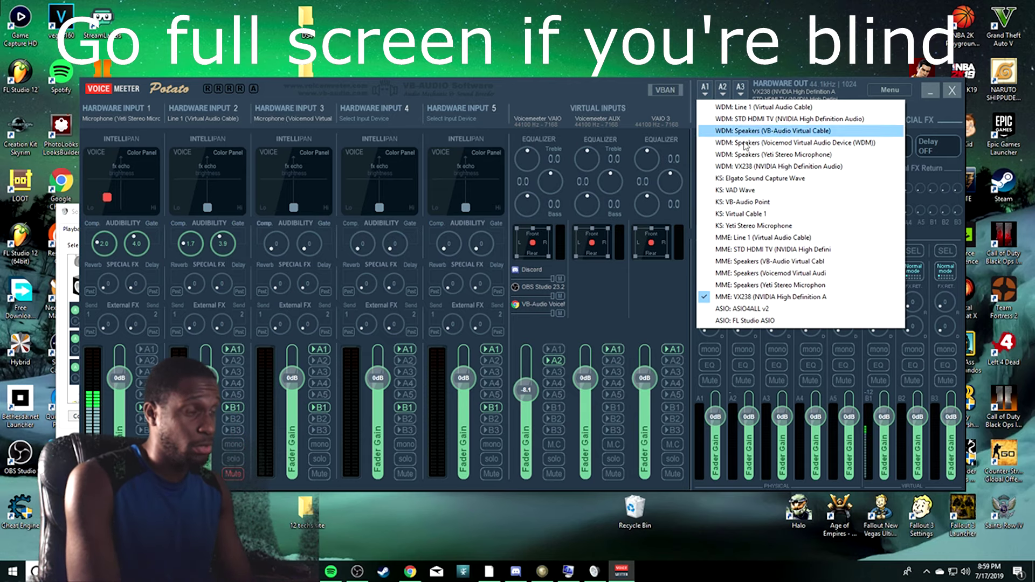
{"action": "left_click", "coordinate": [928, 118]}
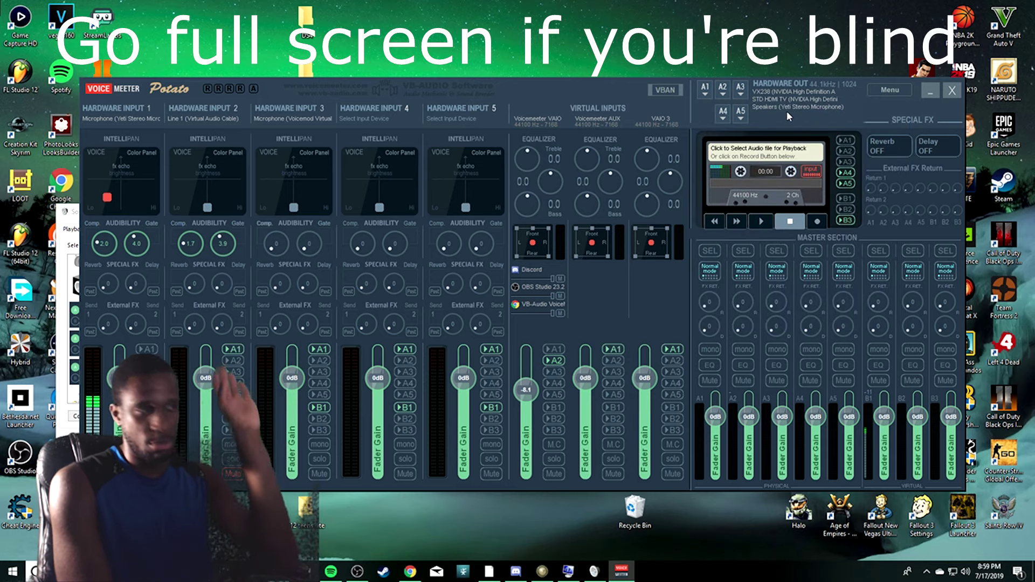
{"action": "left_click", "coordinate": [741, 91]}
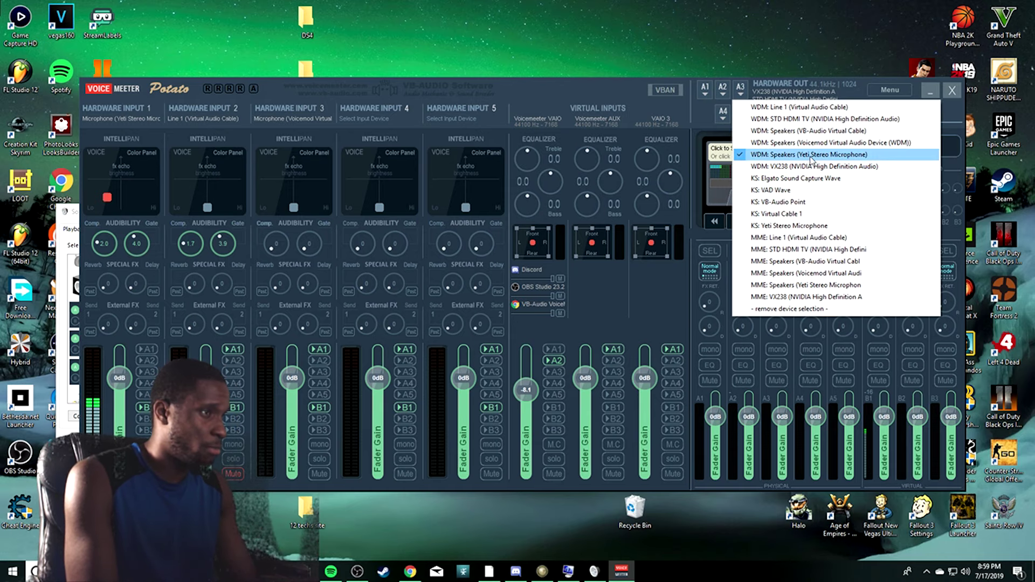
{"action": "left_click", "coordinate": [952, 112]}
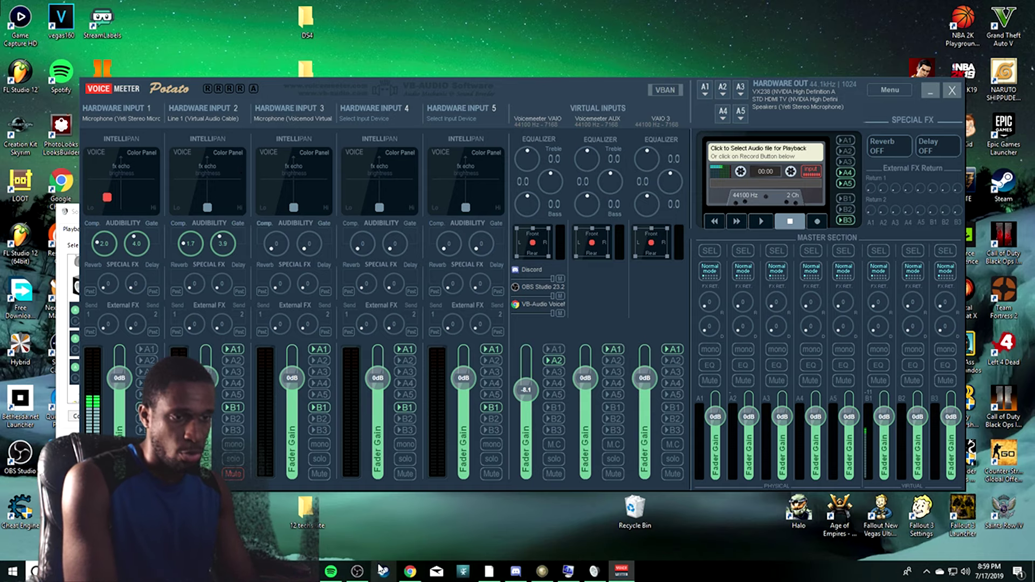
Bring up OBS Studio and the Windows Sound window, and arrange both so they are visible together
{"action": "left_click", "coordinate": [357, 572]}
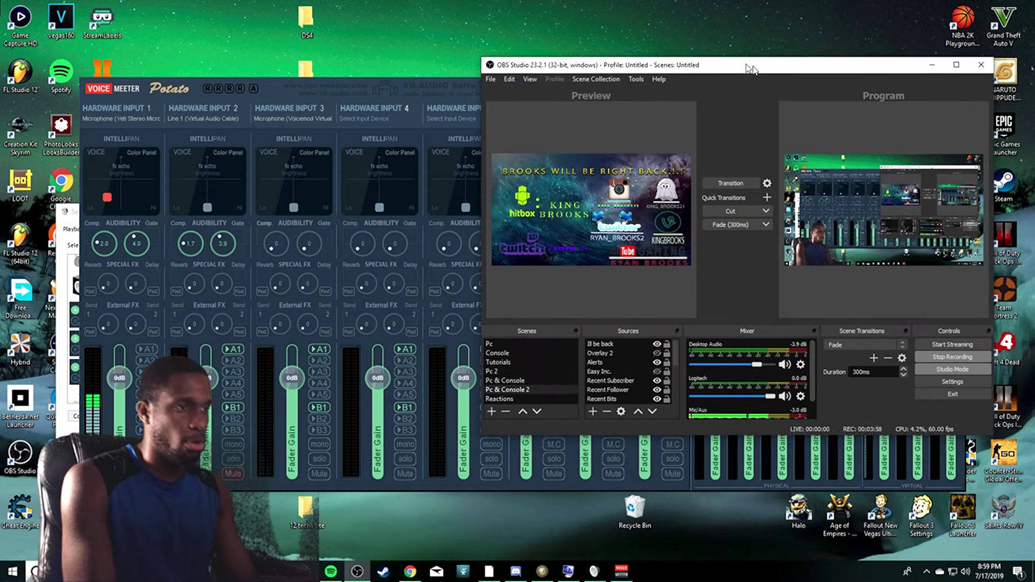
{"action": "left_click_drag", "start_coordinate": [747, 65], "coordinate": [784, 50]}
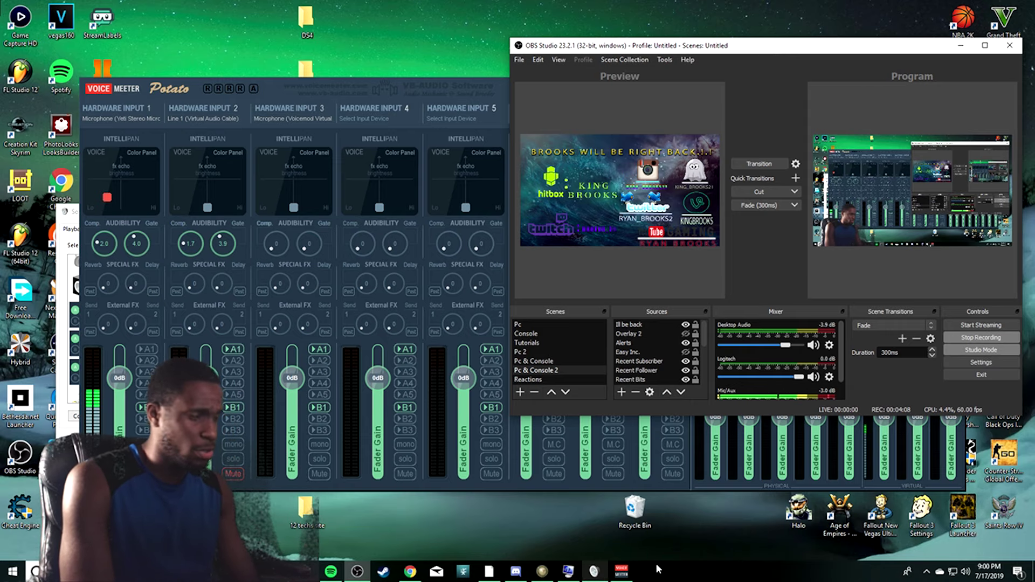
{"action": "left_click", "coordinate": [595, 571]}
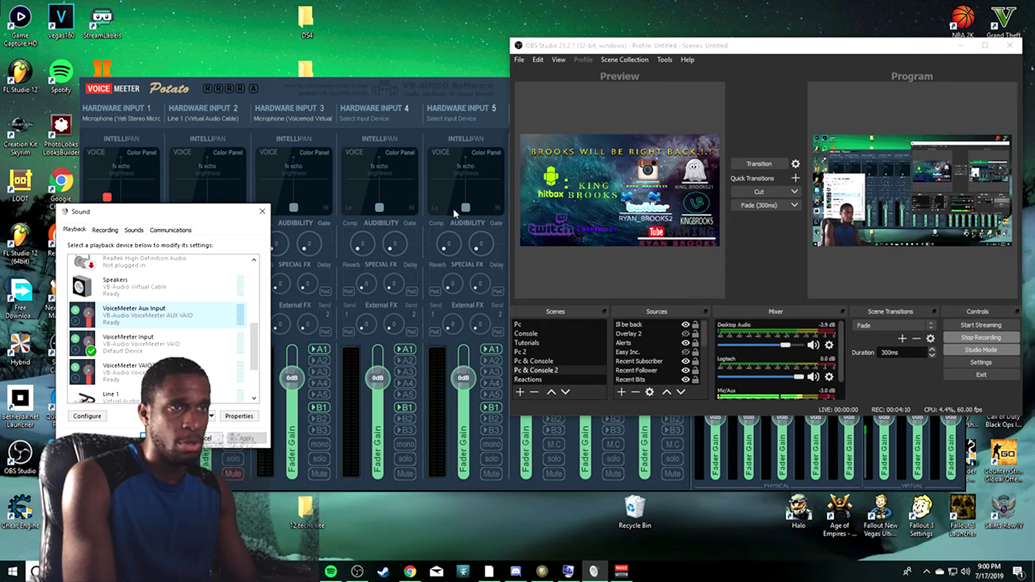
{"action": "left_click_drag", "start_coordinate": [173, 217], "coordinate": [570, 105]}
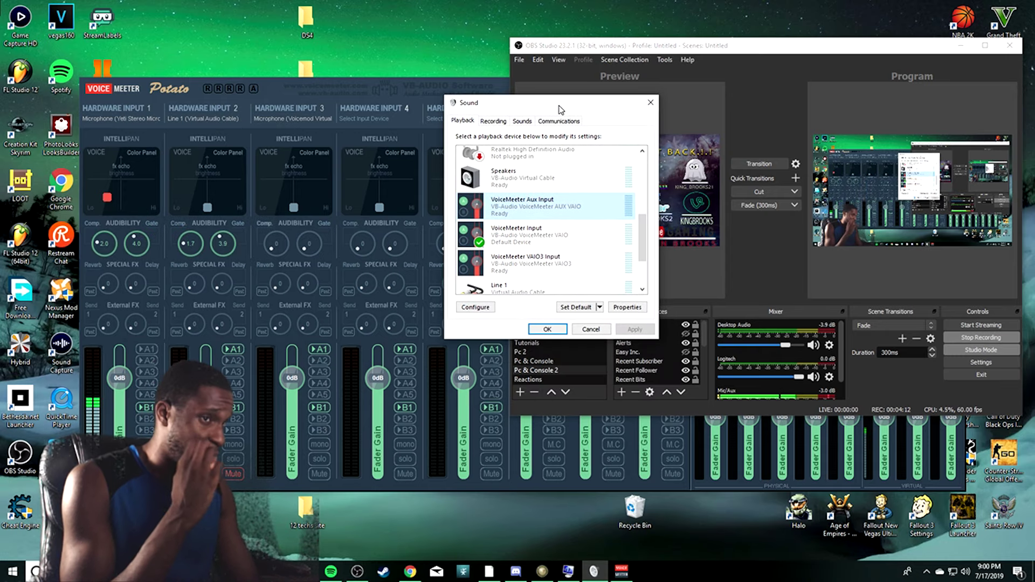
Locate VoiceMeeter Input among the playback devices and VoiceMeeter Output among the recording devices, and close the Sound window
{"action": "scroll", "coordinate": [474, 368], "scroll_direction": "up", "scroll_amount": 1}
{"action": "scroll", "coordinate": [474, 377], "scroll_direction": "down", "scroll_amount": 2}
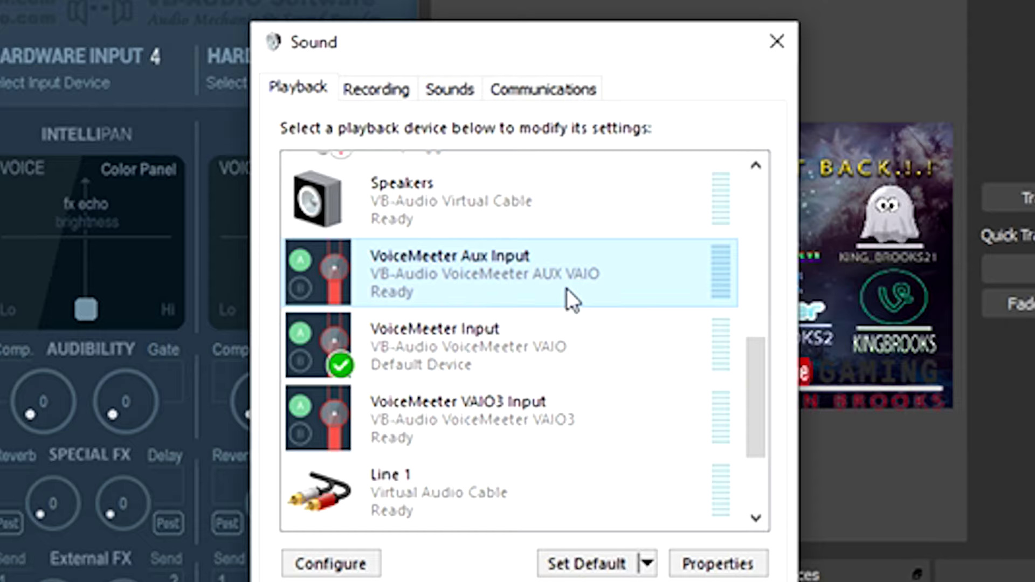
{"action": "left_click", "coordinate": [596, 371]}
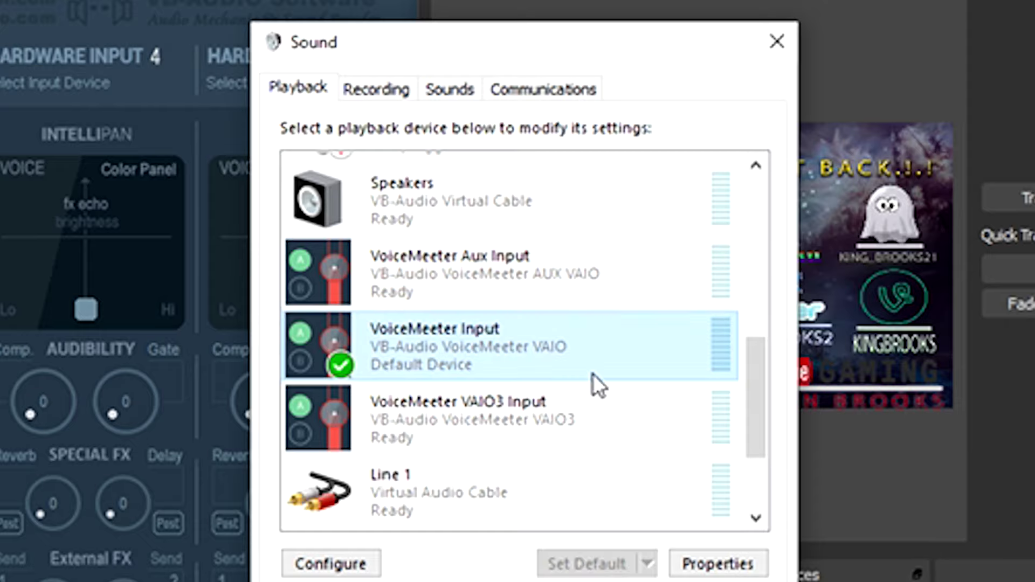
{"action": "left_click", "coordinate": [377, 88]}
{"action": "scroll", "coordinate": [628, 315], "scroll_direction": "down", "scroll_amount": 4}
{"action": "scroll", "coordinate": [627, 313], "scroll_direction": "down", "scroll_amount": 2}
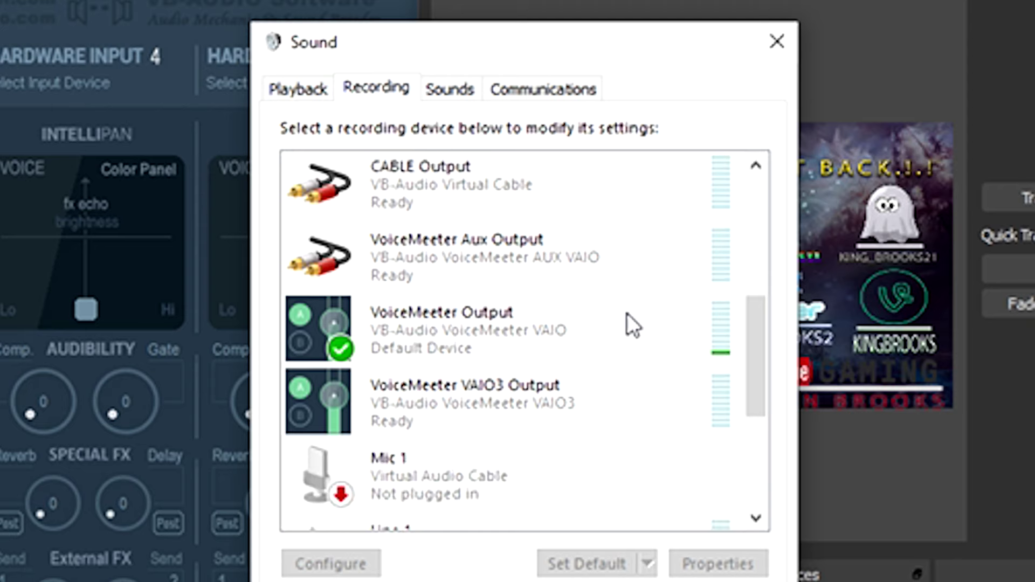
{"action": "left_click", "coordinate": [529, 318]}
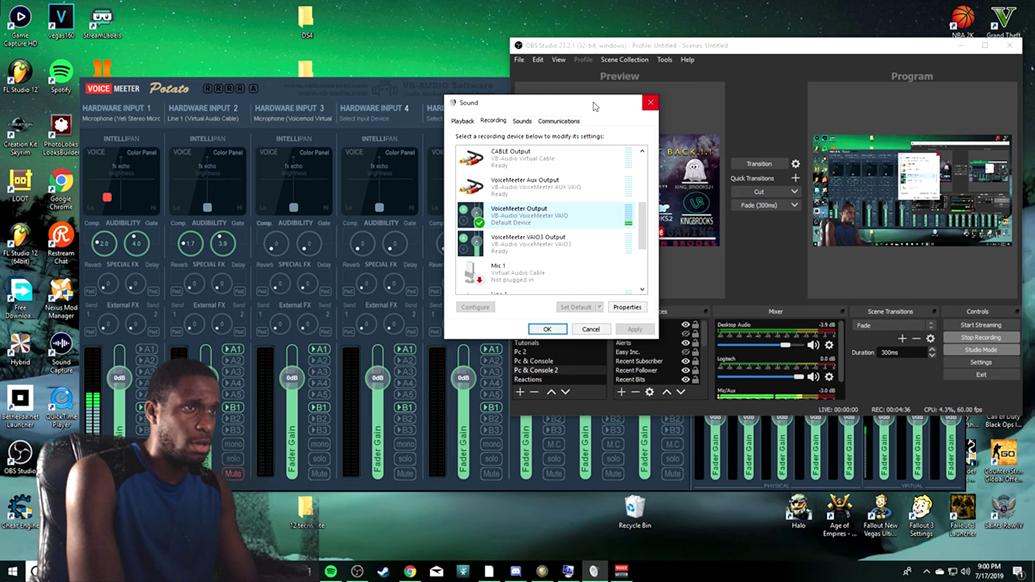
{"action": "left_click", "coordinate": [778, 49]}
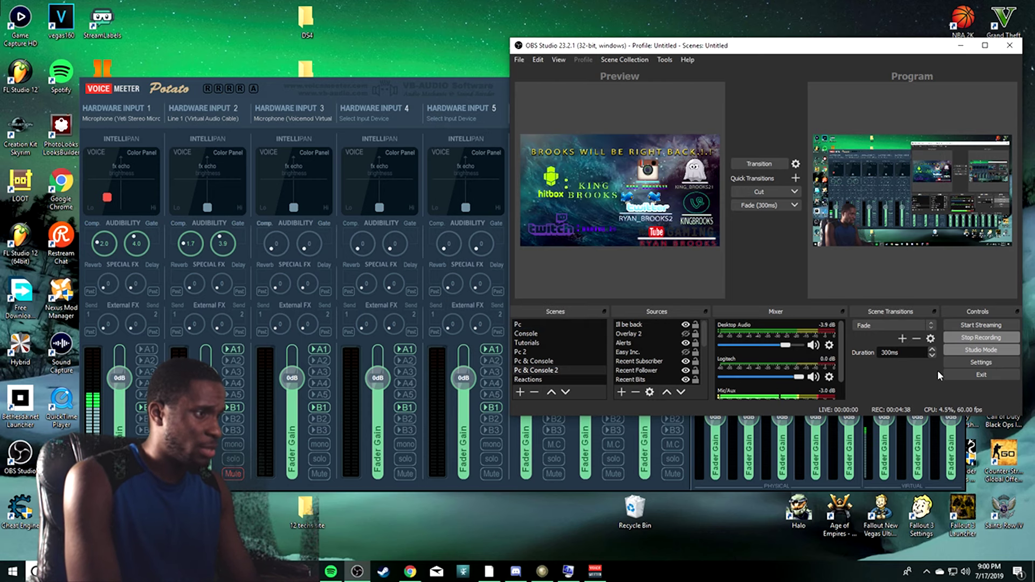
In OBS Studio's audio settings, choose VoiceMeeter Output (VB-Audio VoiceMeeter VAIO) as Mic/Auxiliary Audio and close the settings
{"action": "left_click", "coordinate": [960, 364]}
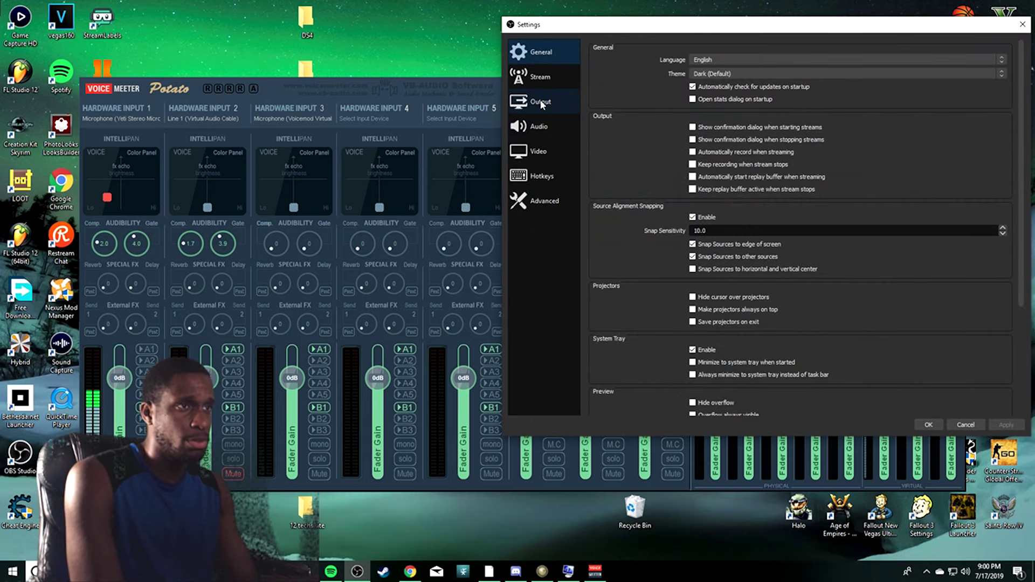
{"action": "left_click", "coordinate": [548, 128]}
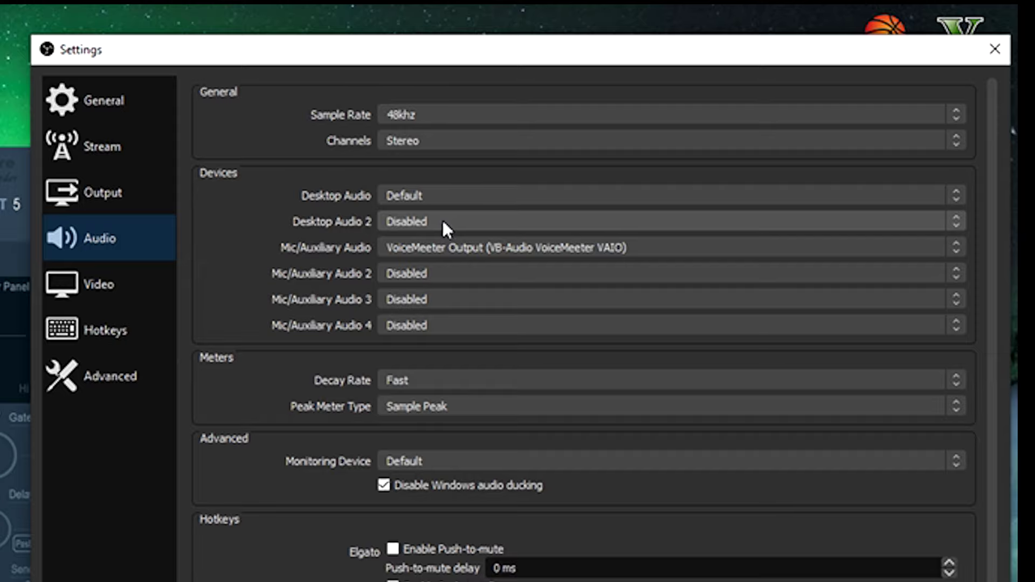
{"action": "left_click", "coordinate": [456, 246]}
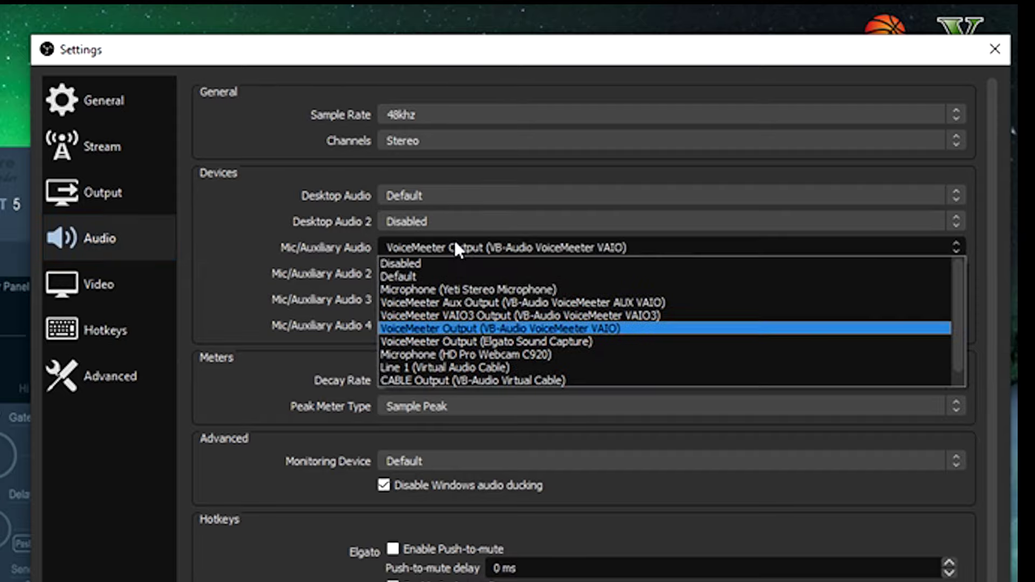
{"action": "left_click", "coordinate": [459, 329]}
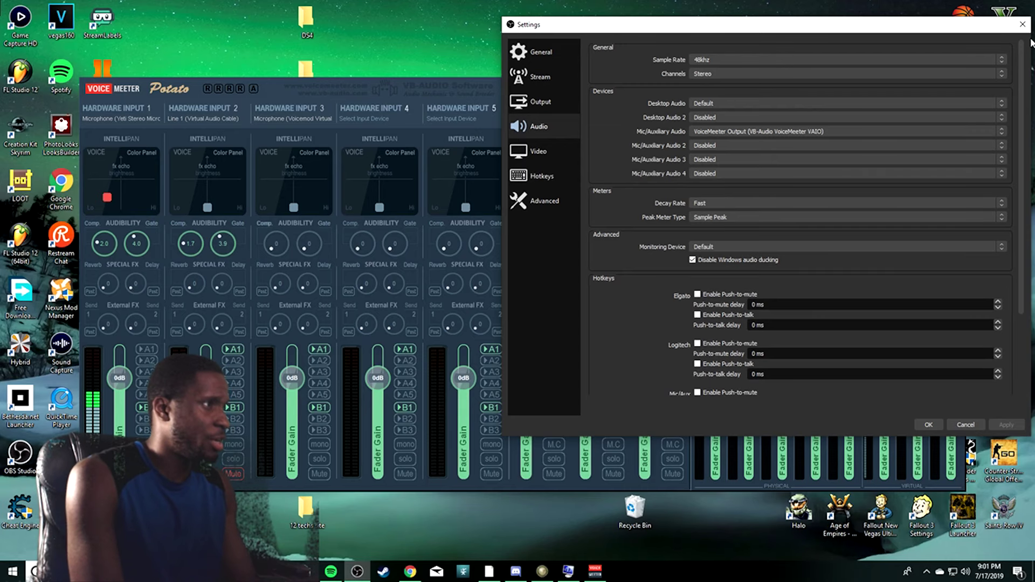
{"action": "left_click", "coordinate": [995, 49]}
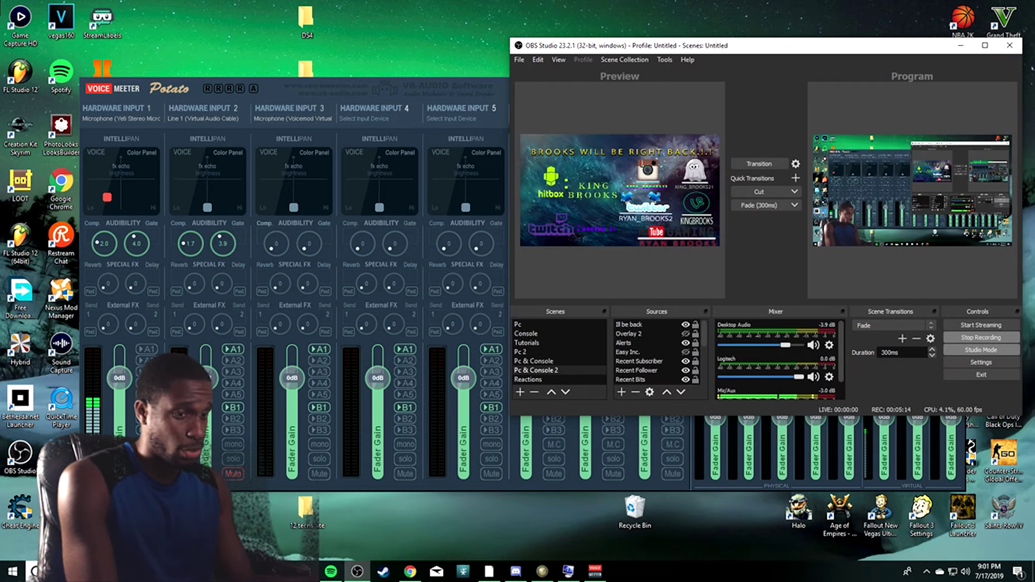
Switch to Discord, maximize its window and open the user settings
{"action": "left_click", "coordinate": [516, 572]}
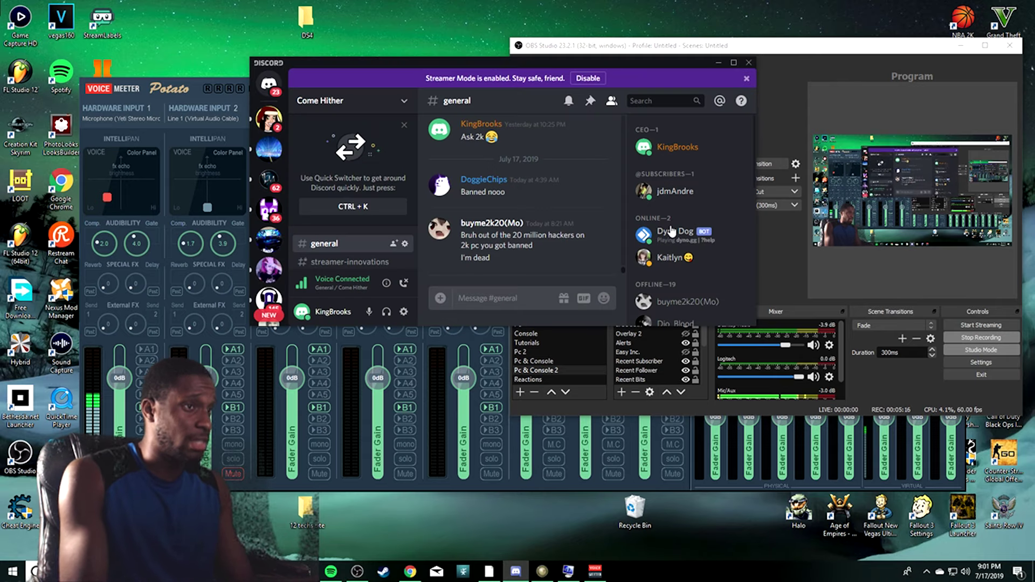
{"action": "left_click", "coordinate": [734, 62]}
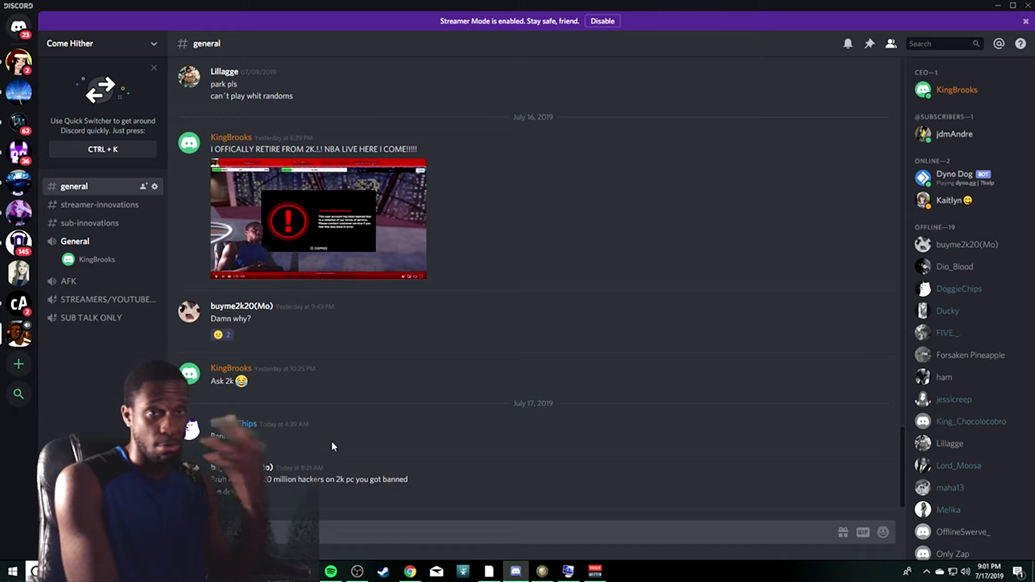
{"action": "left_click", "coordinate": [124, 262]}
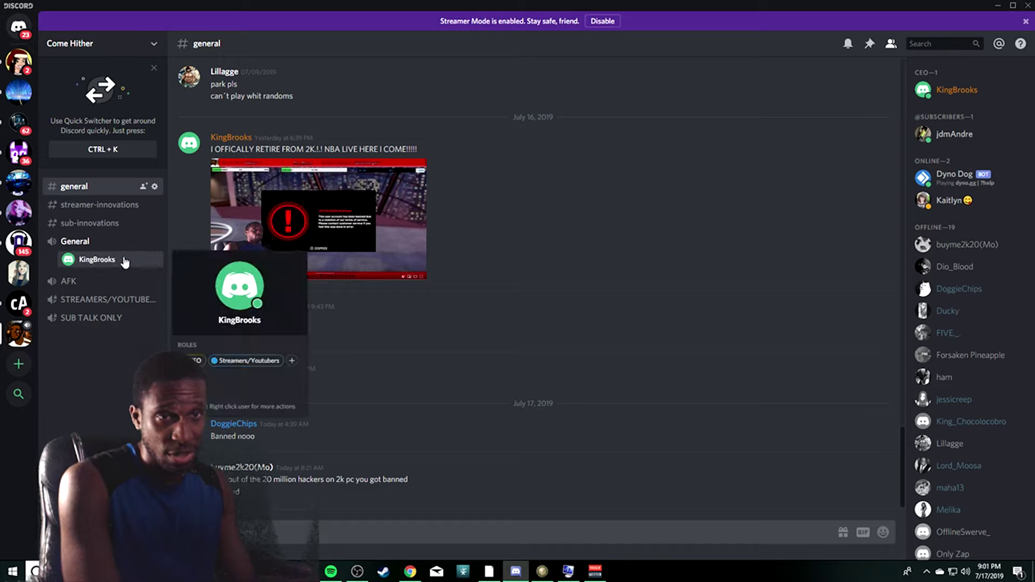
{"action": "left_click", "coordinate": [112, 376]}
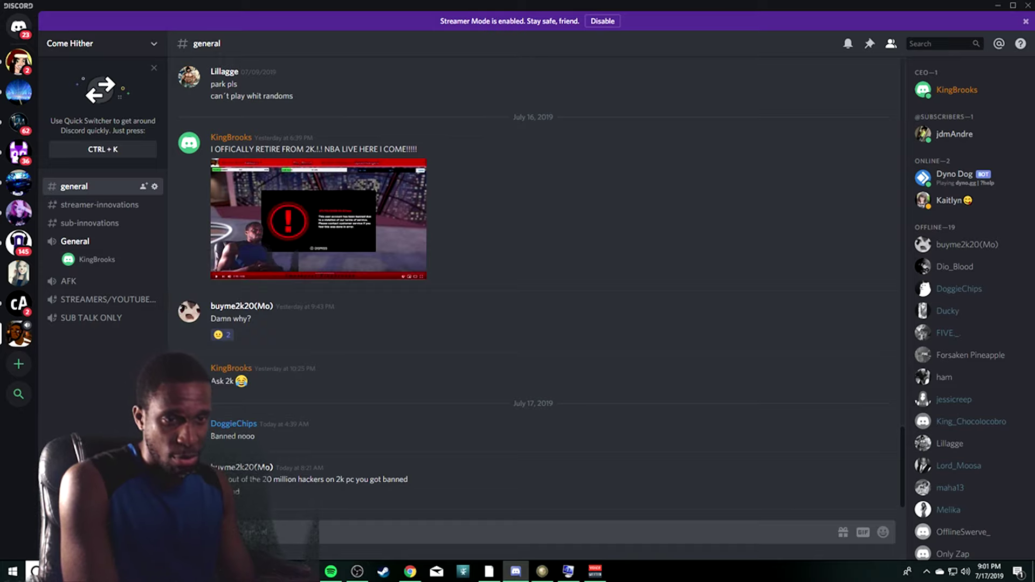
{"action": "left_click", "coordinate": [157, 546]}
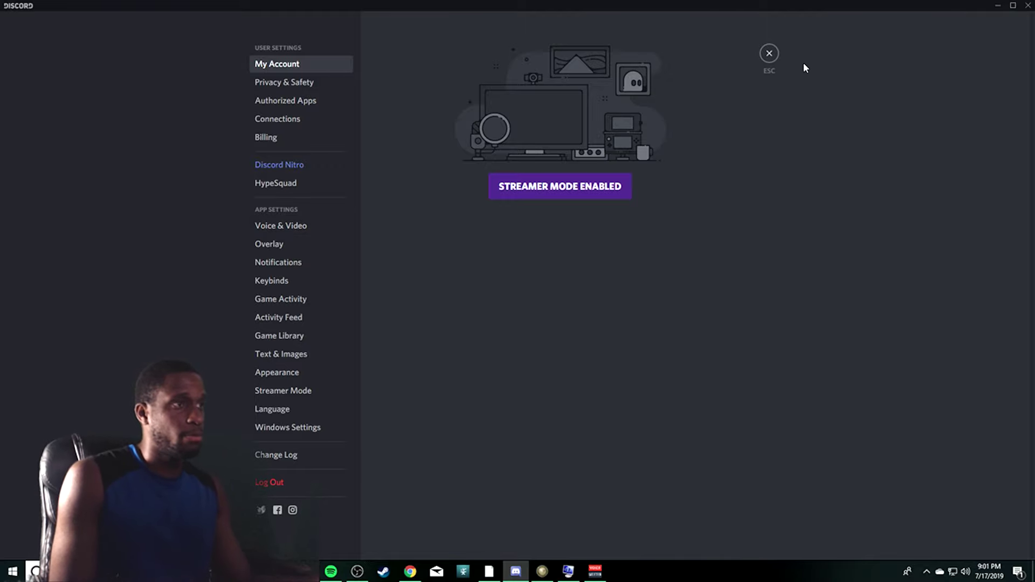
{"action": "left_click", "coordinate": [770, 53]}
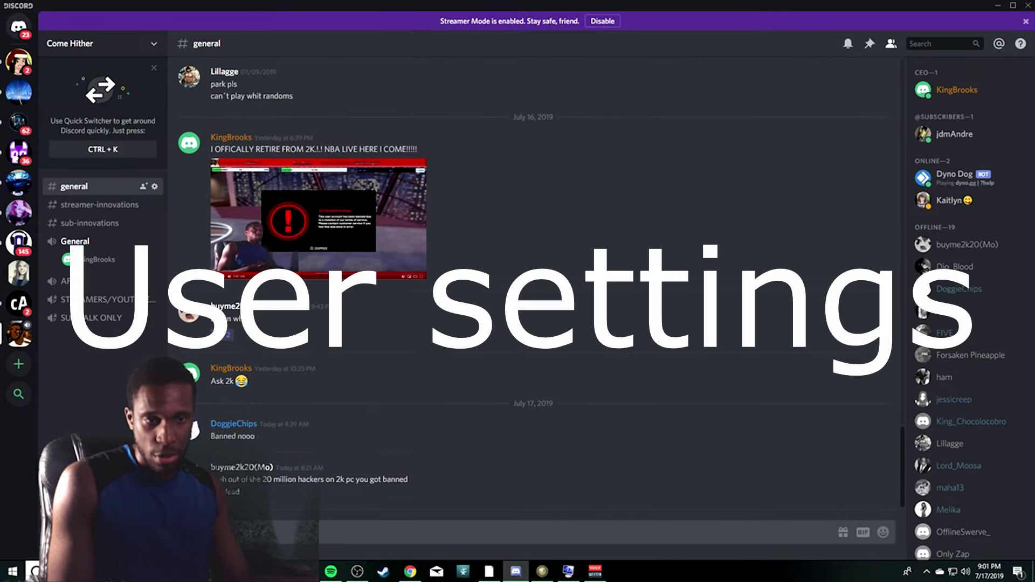
{"action": "left_click", "coordinate": [157, 546]}
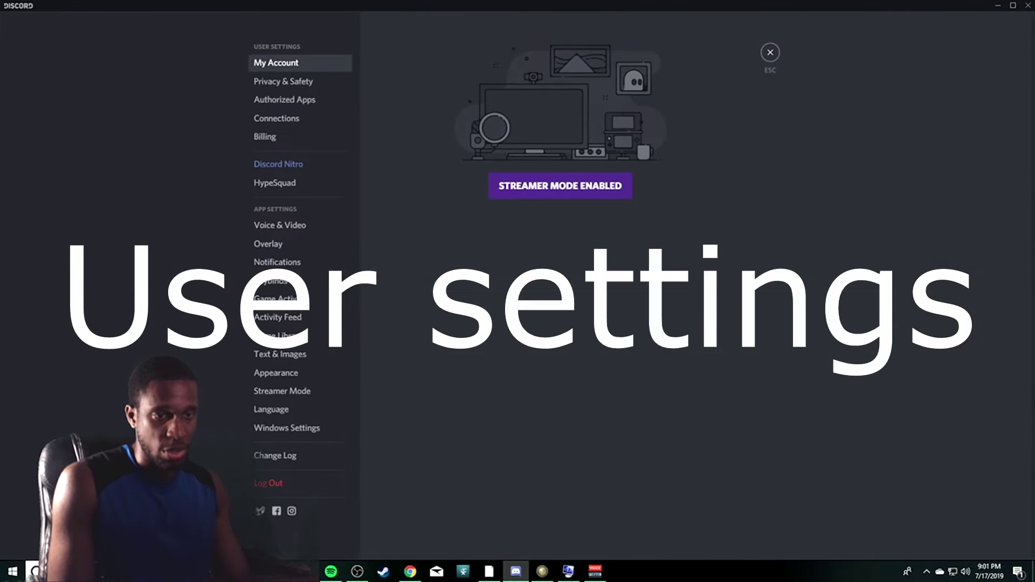
In the Voice & Video settings, review the input device list, choose Default as the output device, and close the settings
{"action": "left_click", "coordinate": [309, 235]}
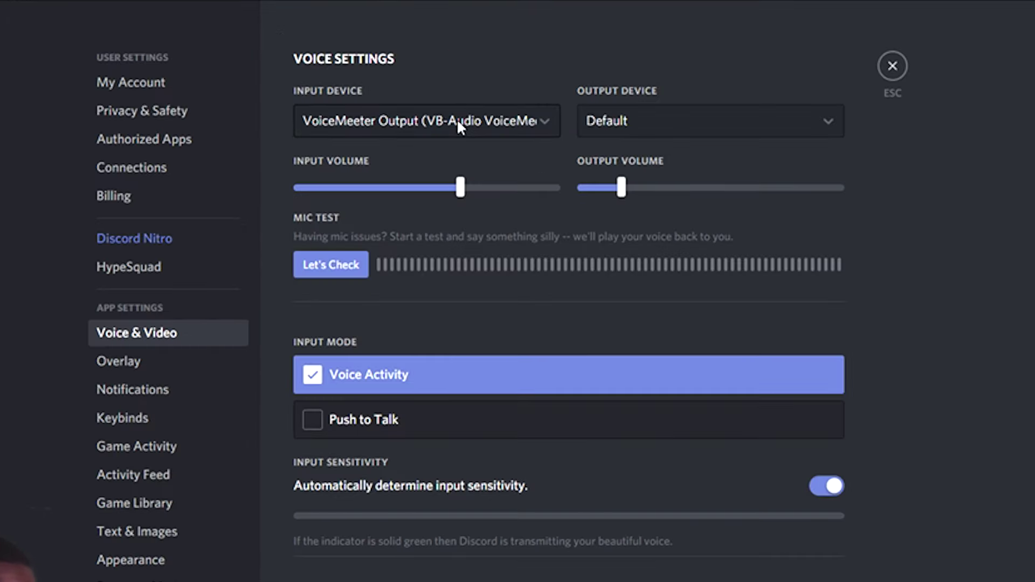
{"action": "left_click", "coordinate": [458, 123]}
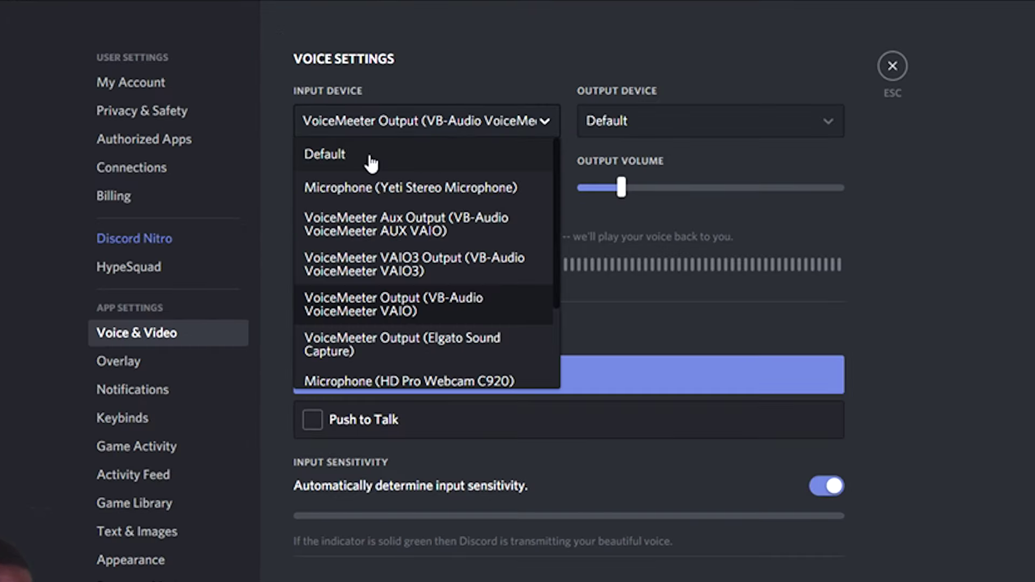
{"action": "left_click", "coordinate": [454, 120]}
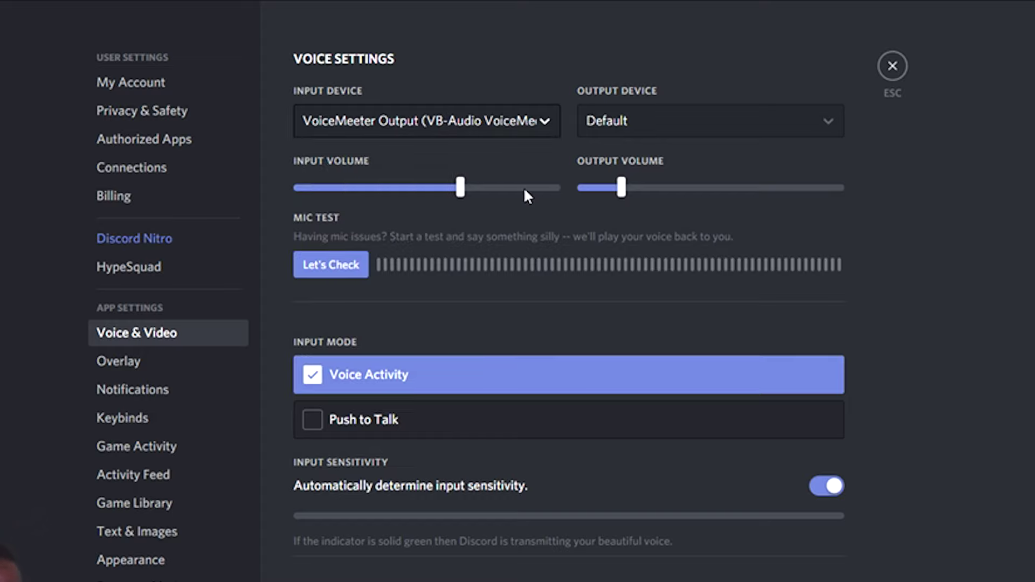
{"action": "left_click", "coordinate": [641, 124]}
{"action": "left_click", "coordinate": [655, 155]}
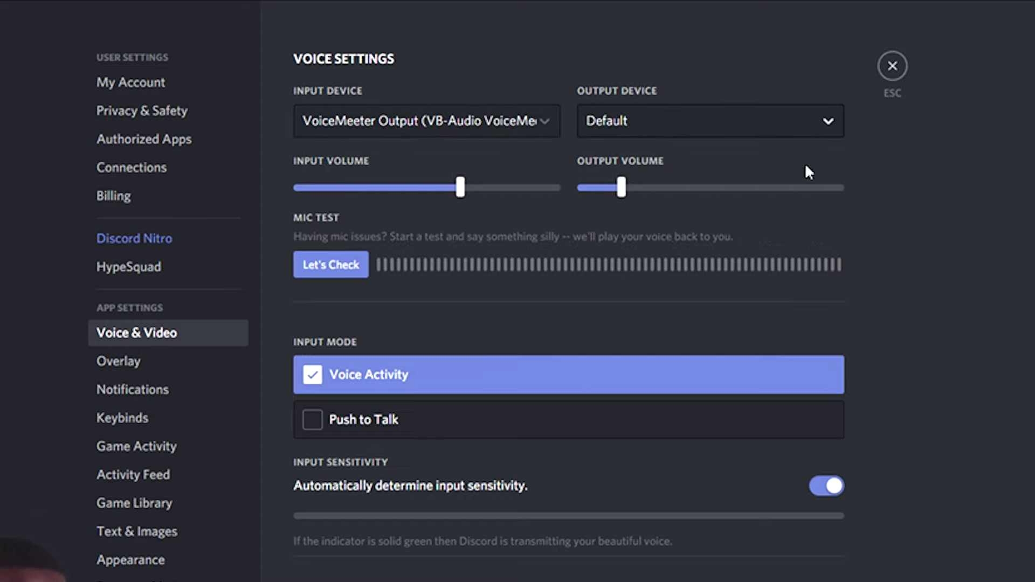
{"action": "left_click", "coordinate": [893, 66]}
Disconnect from the General voice channel and rejoin it
{"action": "left_click", "coordinate": [97, 259]}
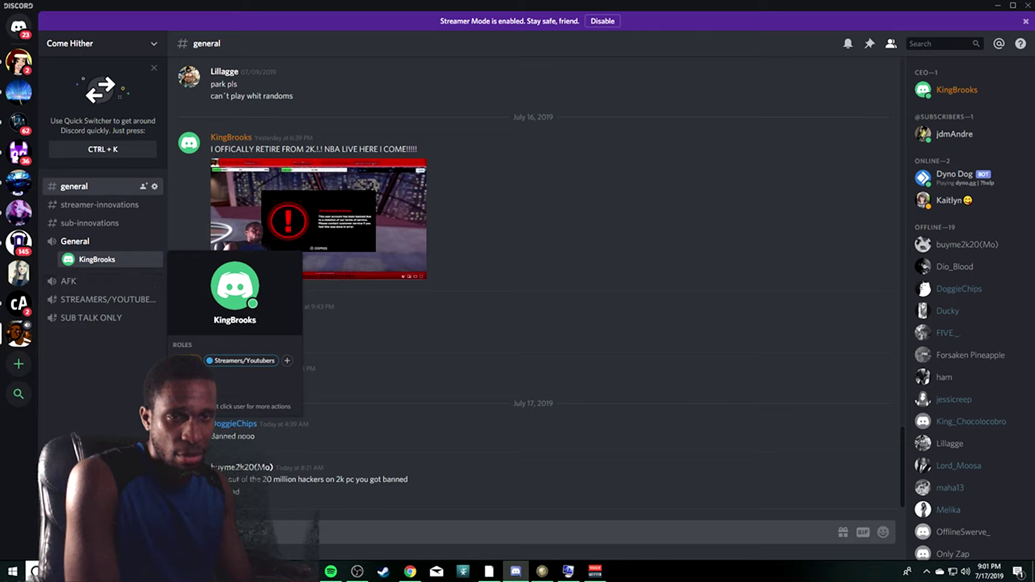
{"action": "left_click", "coordinate": [155, 518]}
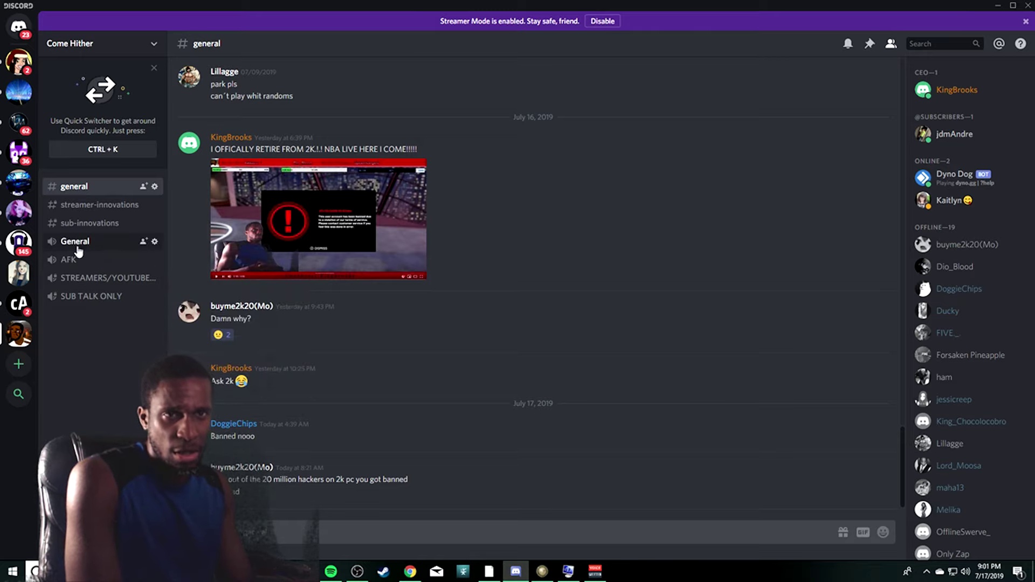
{"action": "left_click", "coordinate": [77, 245]}
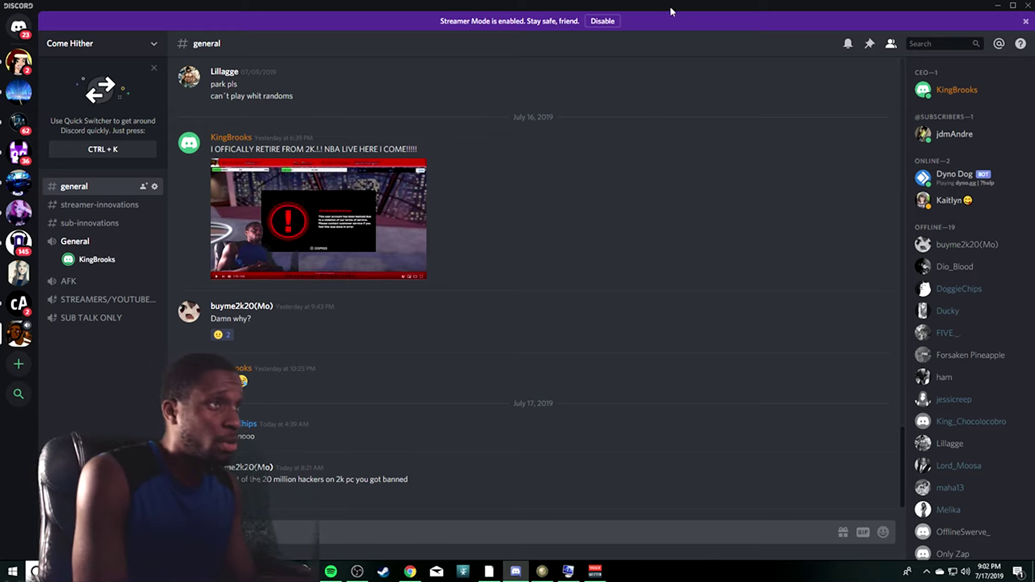
Restore Discord to a smaller window, move Voicemeeter off the desktop shortcuts, and launch The T-Pain Engine
{"action": "double_click", "coordinate": [801, 12]}
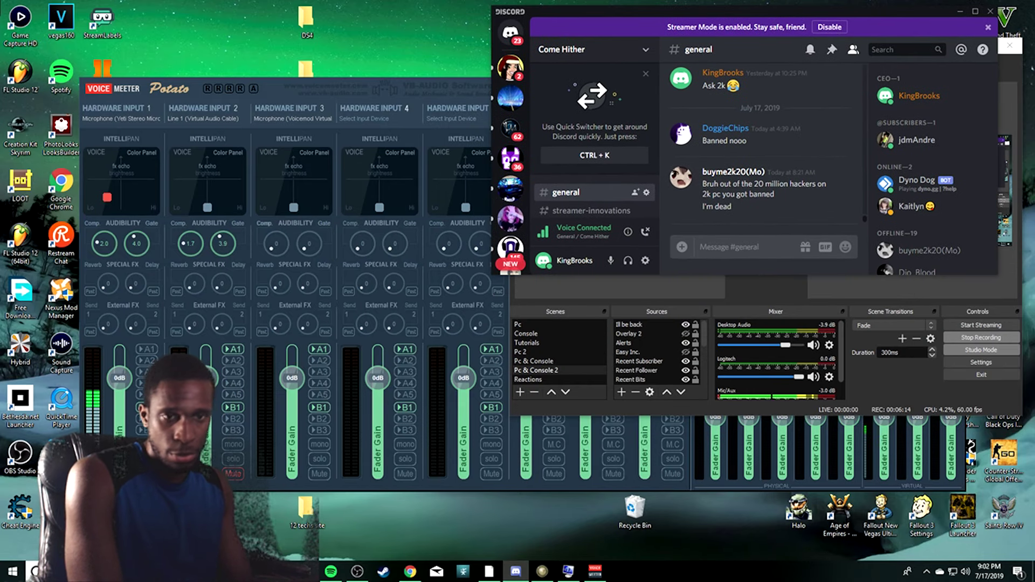
{"action": "left_click_drag", "start_coordinate": [253, 91], "coordinate": [348, 161]}
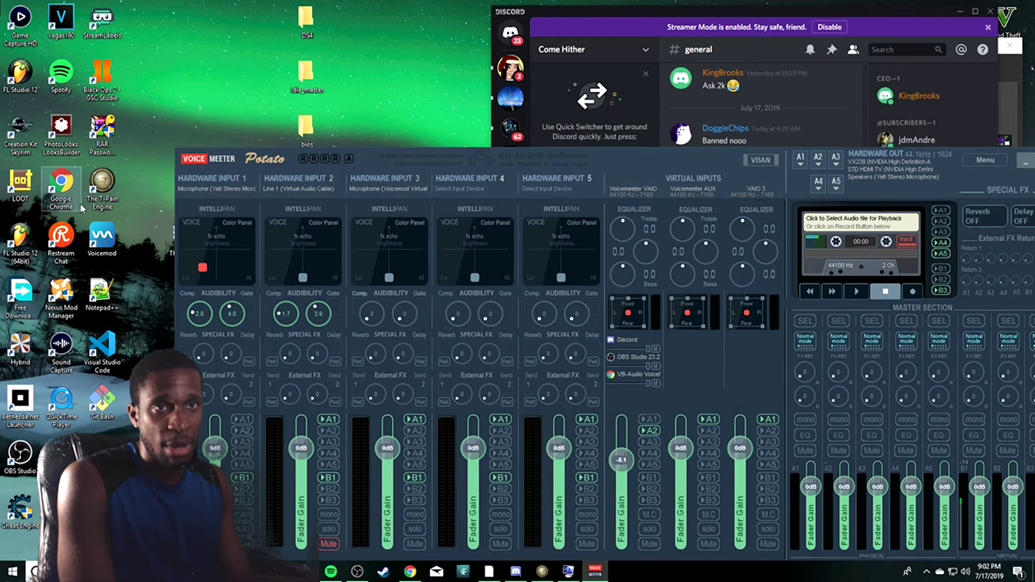
{"action": "double_click", "coordinate": [111, 186]}
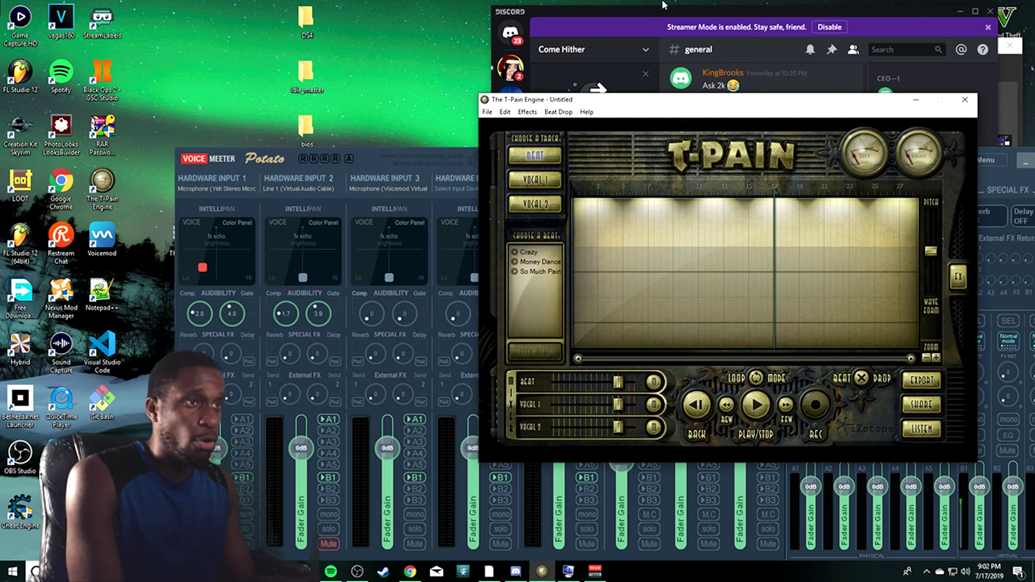
Open The T-Pain Engine's audio hardware setup, compare its output with the Hardware Input 2 device list in Voicemeeter, and close the setup
{"action": "left_click_drag", "start_coordinate": [838, 106], "coordinate": [701, 50]}
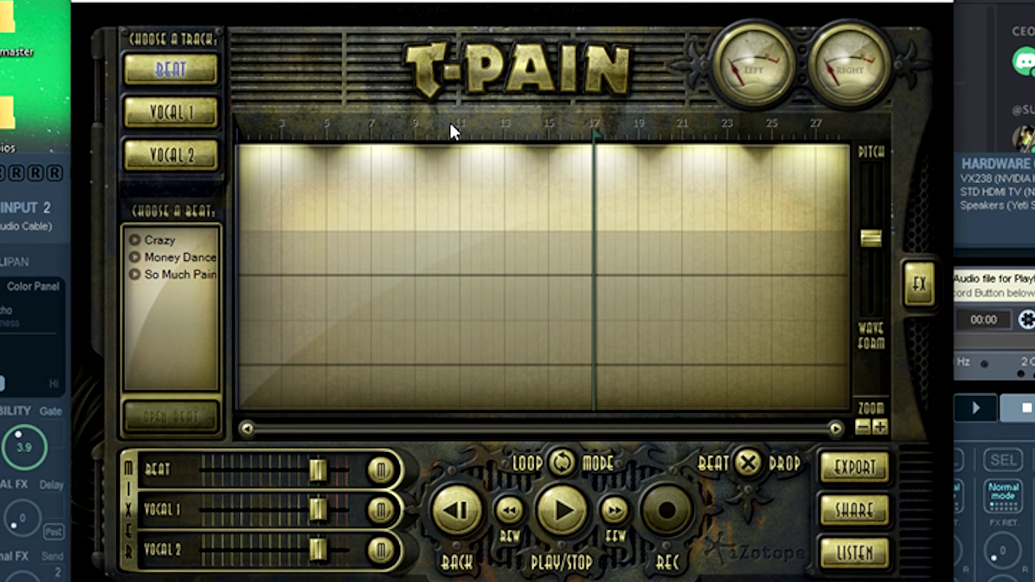
{"action": "left_click", "coordinate": [116, 7]}
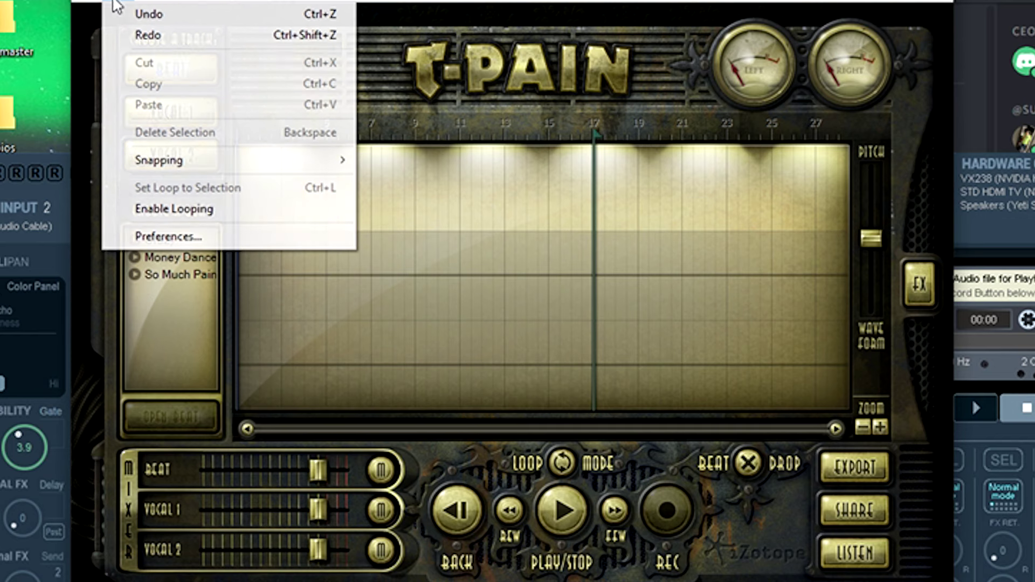
{"action": "left_click", "coordinate": [183, 238]}
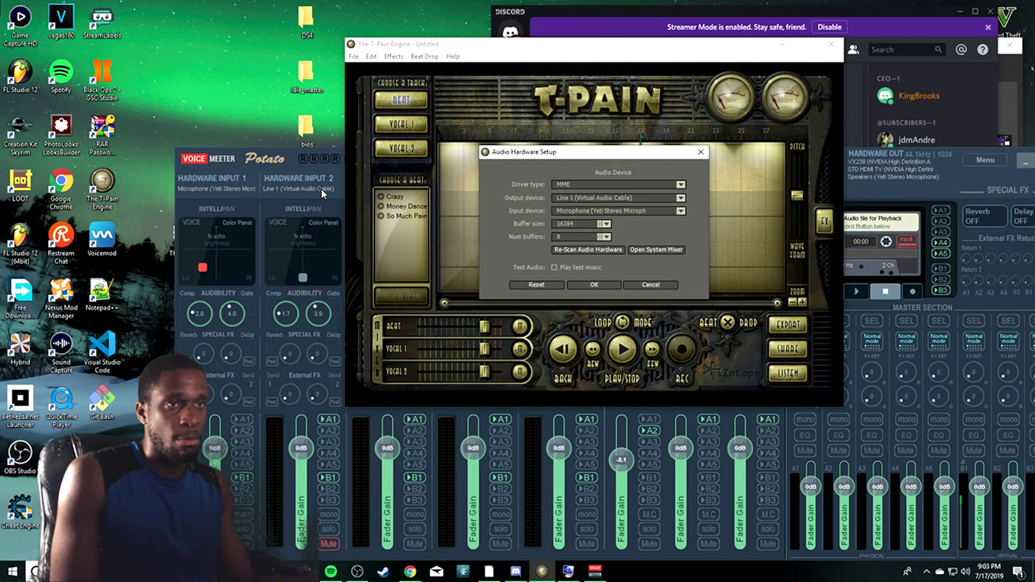
{"action": "left_click", "coordinate": [309, 186]}
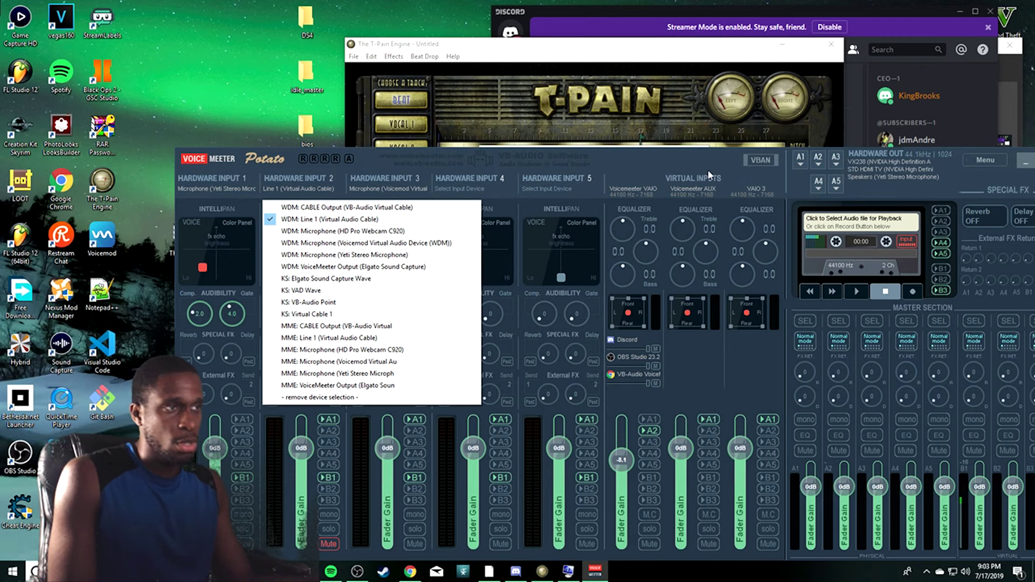
{"action": "left_click", "coordinate": [722, 160]}
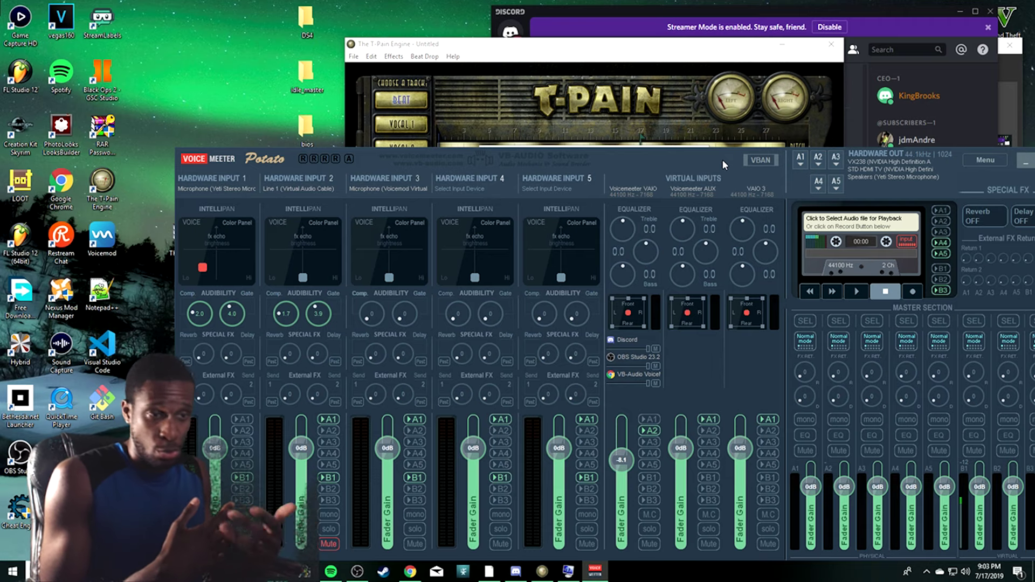
{"action": "left_click", "coordinate": [541, 572]}
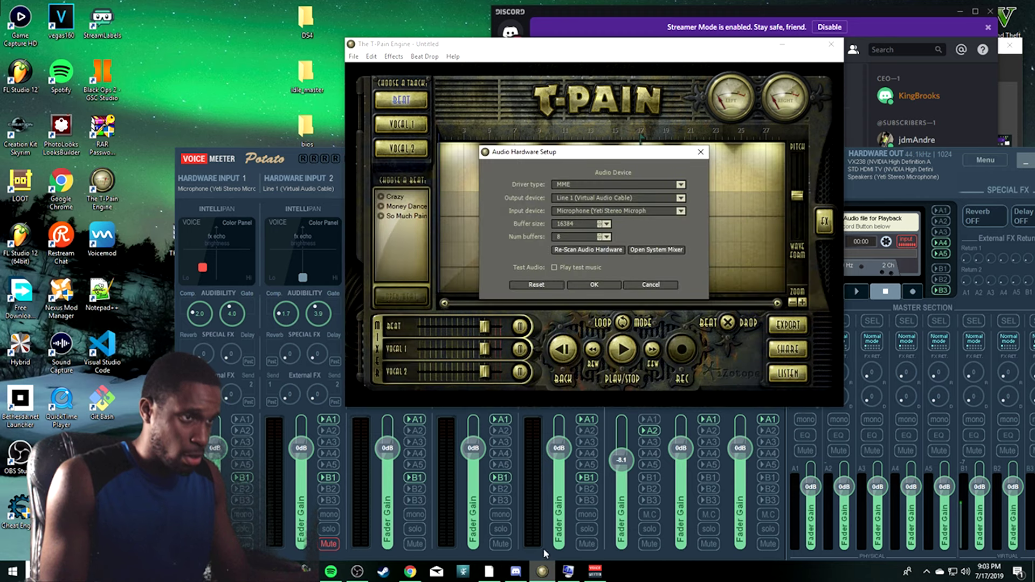
{"action": "left_click", "coordinate": [536, 282]}
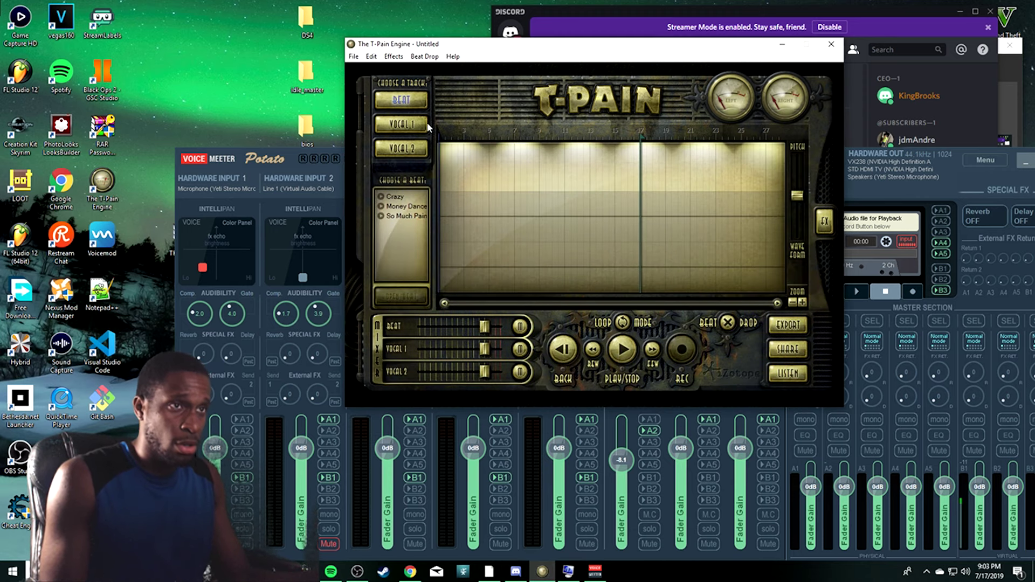
Activate recording on the Vocal 1 track in The T-Pain Engine, and in Voicemeeter mute Hardware Input 1 and unmute Hardware Input 2
{"action": "left_click", "coordinate": [401, 124]}
{"action": "left_click", "coordinate": [693, 352]}
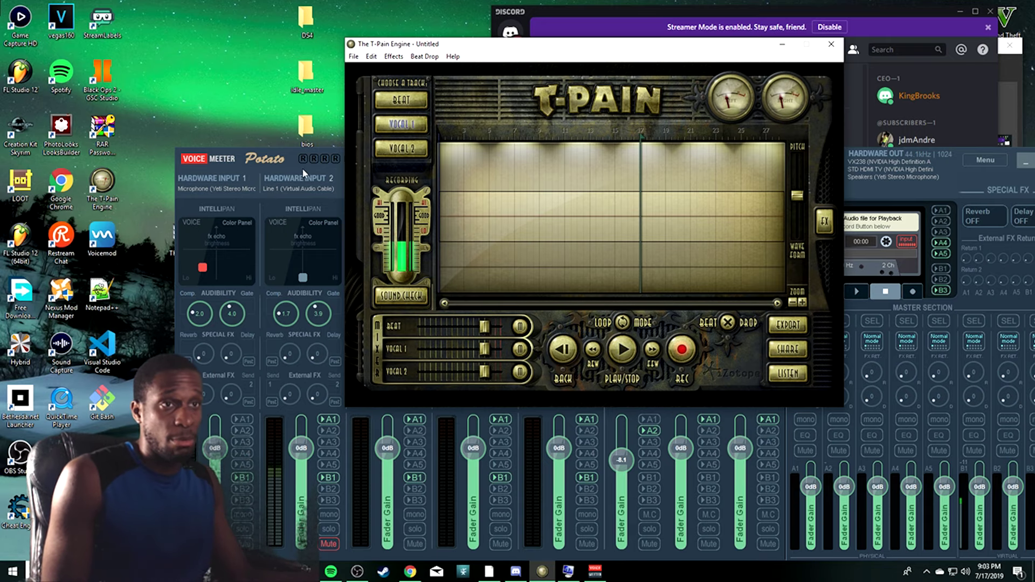
{"action": "left_click_drag", "start_coordinate": [253, 158], "coordinate": [236, 90]}
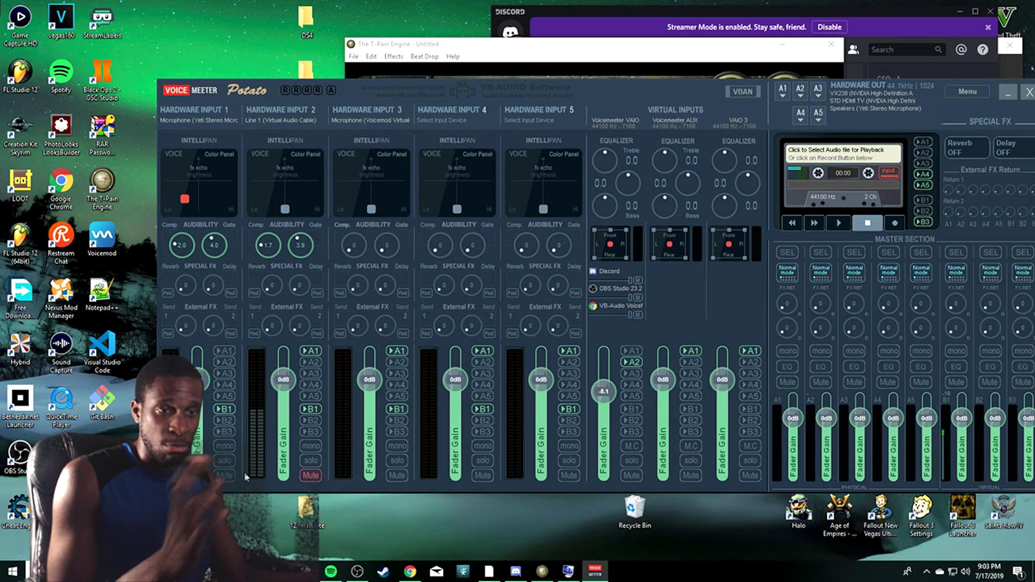
{"action": "left_click", "coordinate": [224, 475]}
{"action": "left_click", "coordinate": [311, 475]}
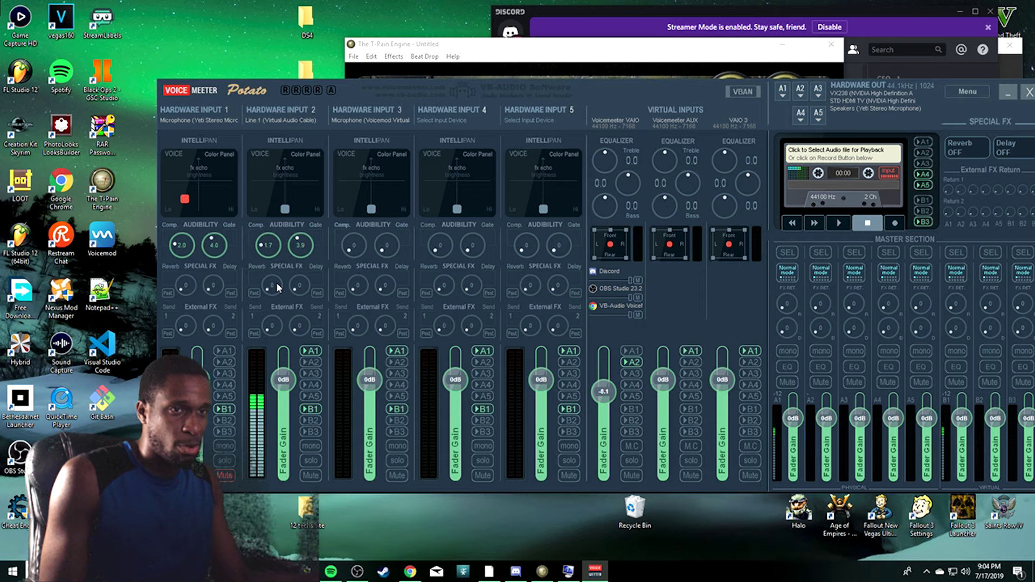
Try out the Reverb, Delay and External FX send knobs on Hardware Input 2 and reset them to zero
{"action": "left_click_drag", "start_coordinate": [272, 286], "coordinate": [297, 295]}
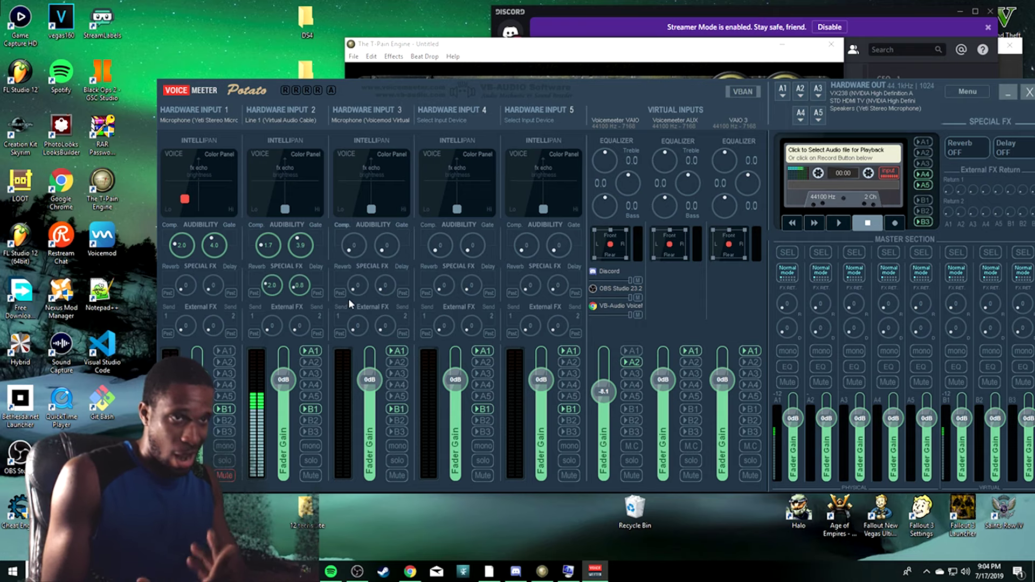
{"action": "left_click_drag", "start_coordinate": [276, 334], "coordinate": [295, 323]}
{"action": "double_click", "coordinate": [272, 326]}
{"action": "double_click", "coordinate": [274, 285]}
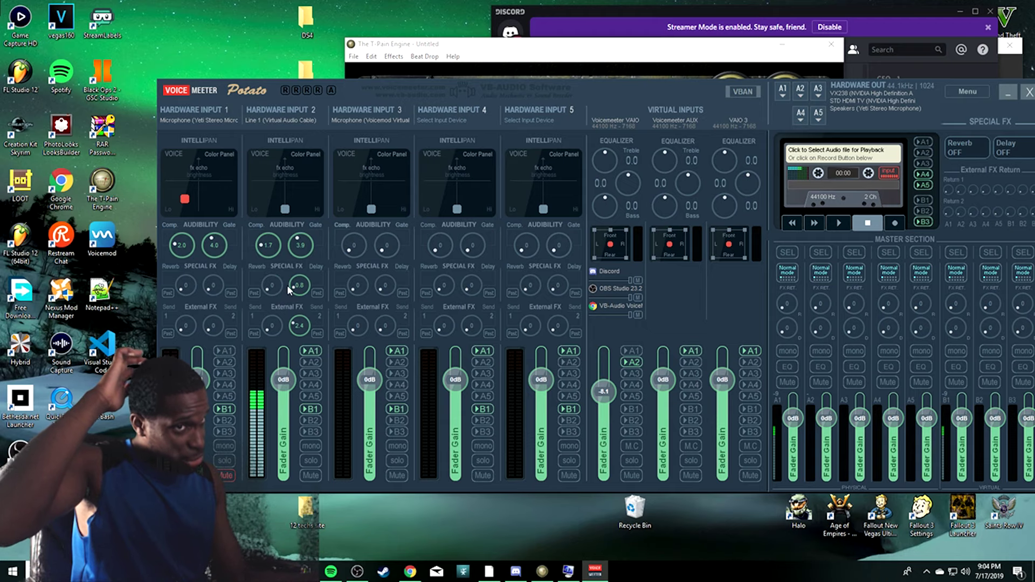
{"action": "double_click", "coordinate": [300, 286]}
{"action": "double_click", "coordinate": [300, 327]}
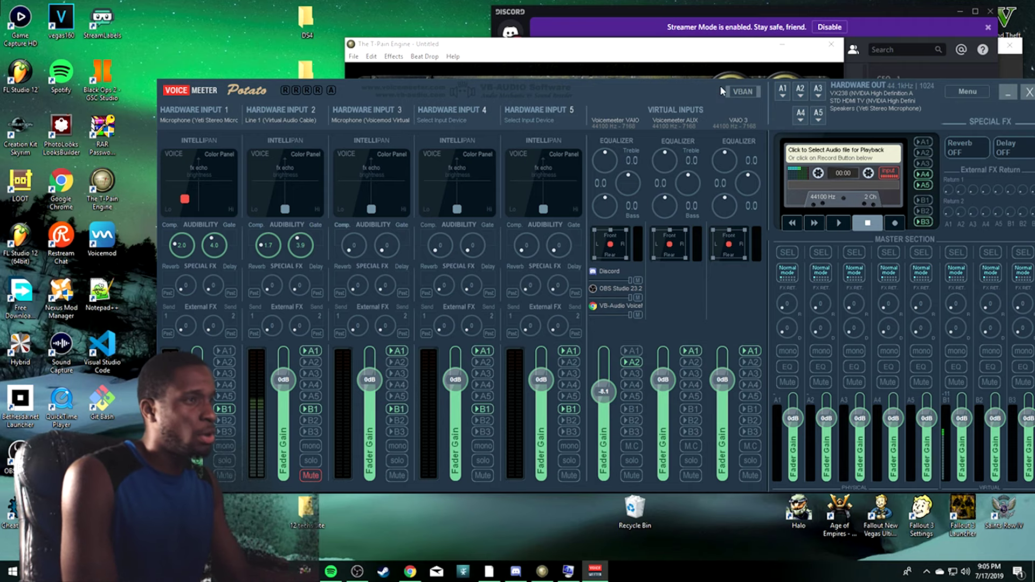
Move Voicemeeter clear of the desktop shortcuts, launch Voicemod, and briefly check OBS Studio before minimizing it
{"action": "left_click_drag", "start_coordinate": [680, 89], "coordinate": [588, 79]}
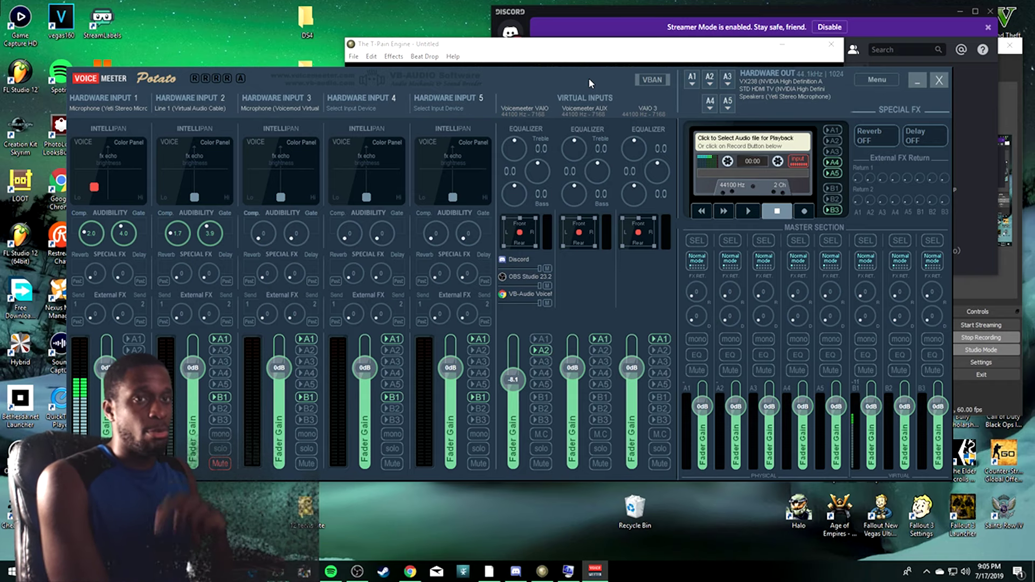
{"action": "left_click_drag", "start_coordinate": [589, 79], "coordinate": [687, 81]}
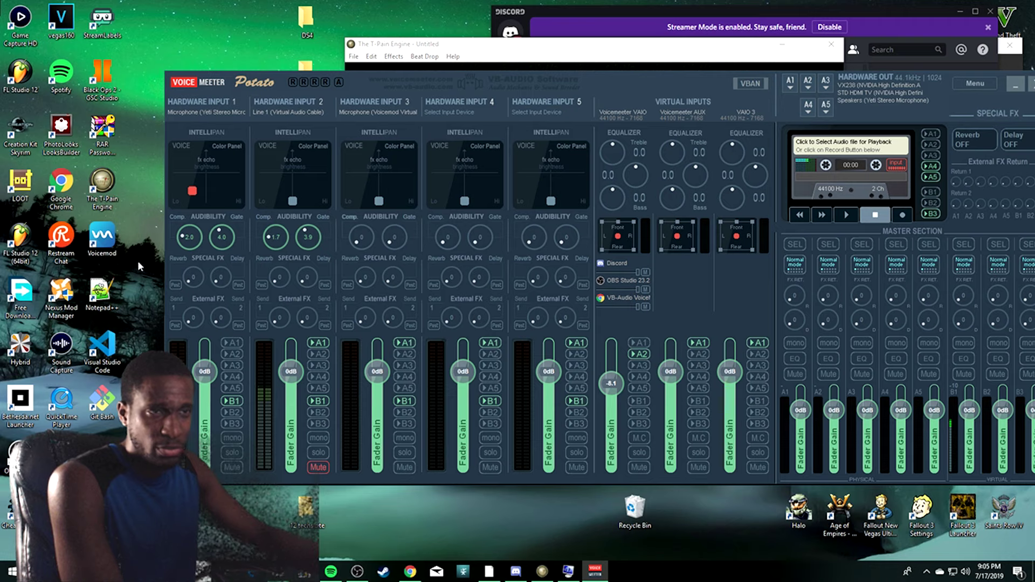
{"action": "double_click", "coordinate": [114, 241]}
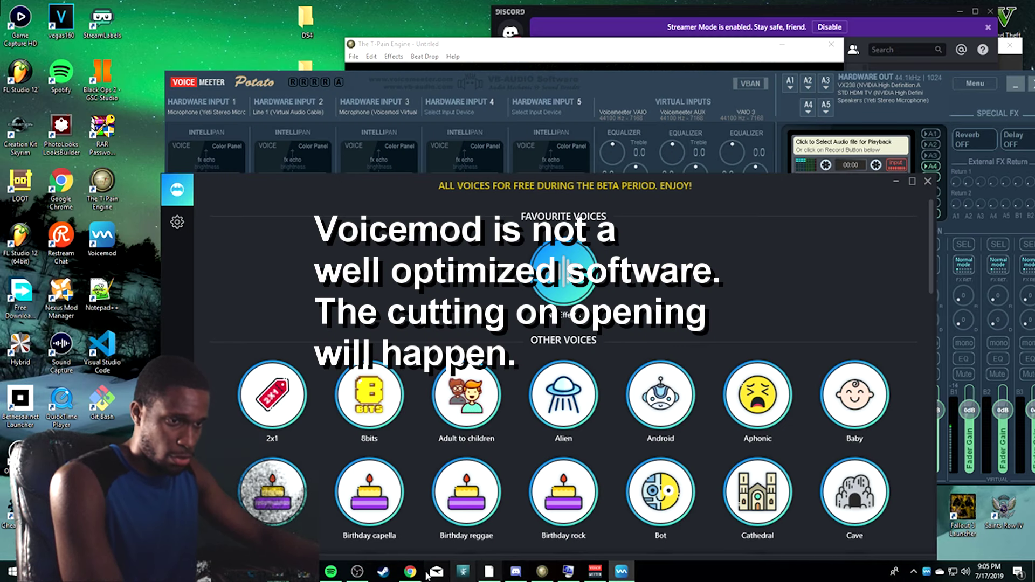
{"action": "left_click", "coordinate": [357, 572]}
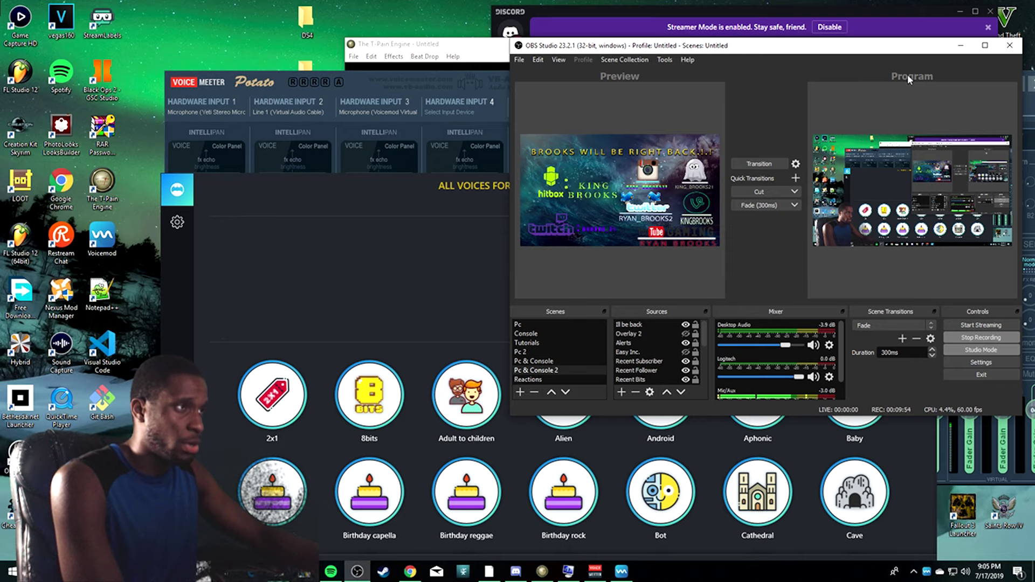
{"action": "left_click", "coordinate": [961, 45]}
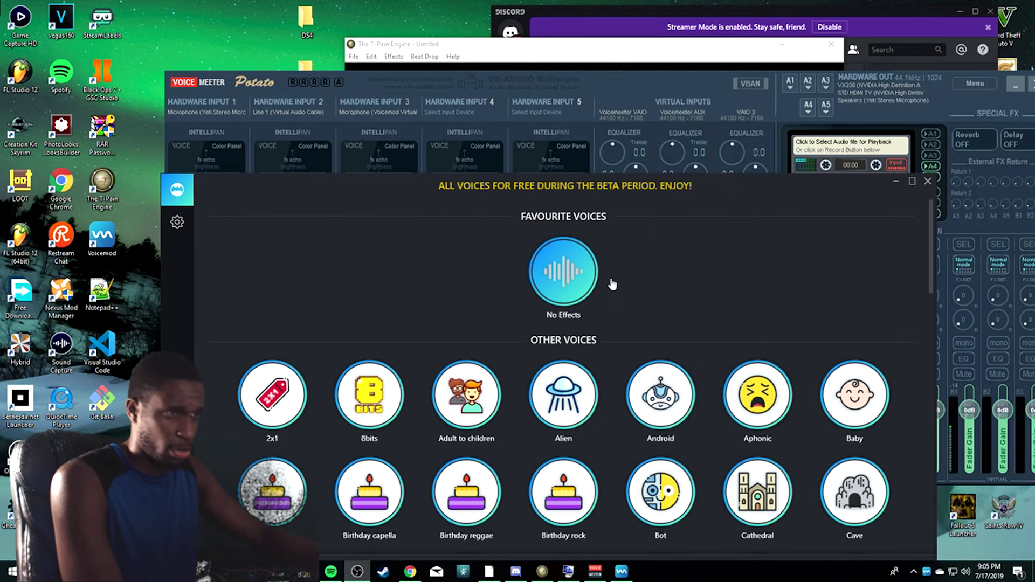
Move Voicemod aside to view the Hardware Input 3 level in Voicemeeter, and try the Baby voice
{"action": "left_click_drag", "start_coordinate": [779, 193], "coordinate": [558, 485]}
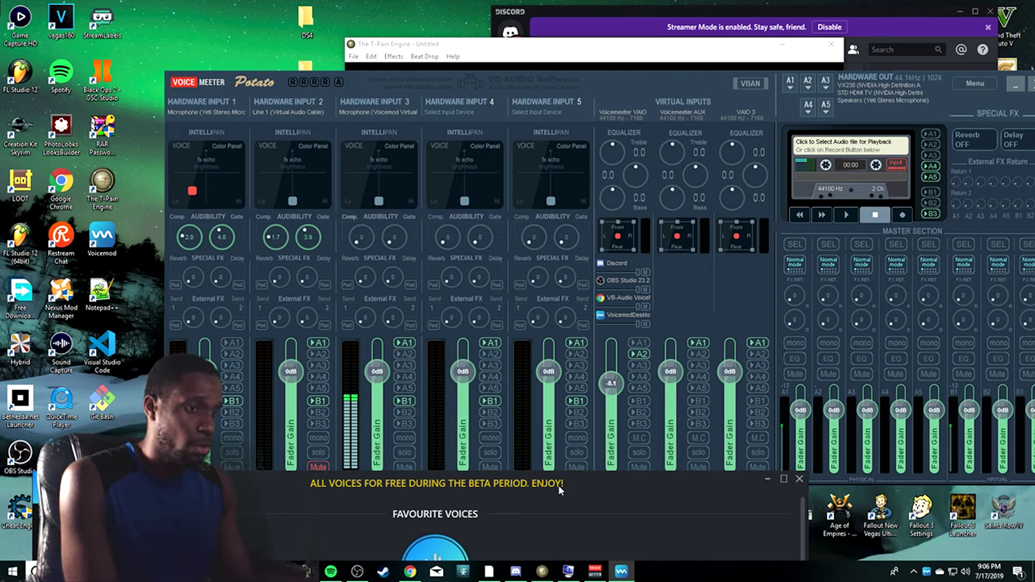
{"action": "left_click_drag", "start_coordinate": [558, 486], "coordinate": [759, 110]}
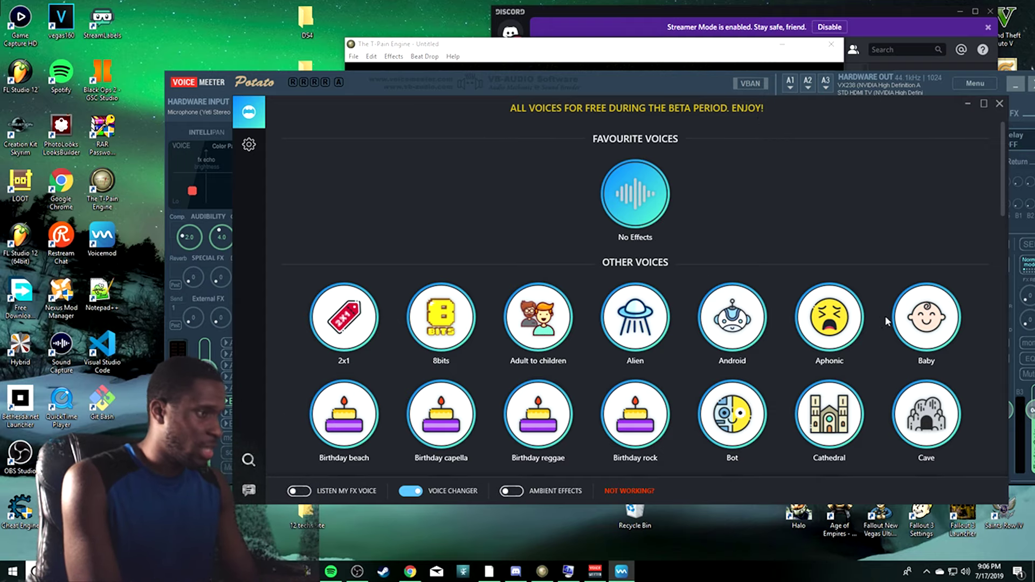
{"action": "left_click", "coordinate": [941, 330]}
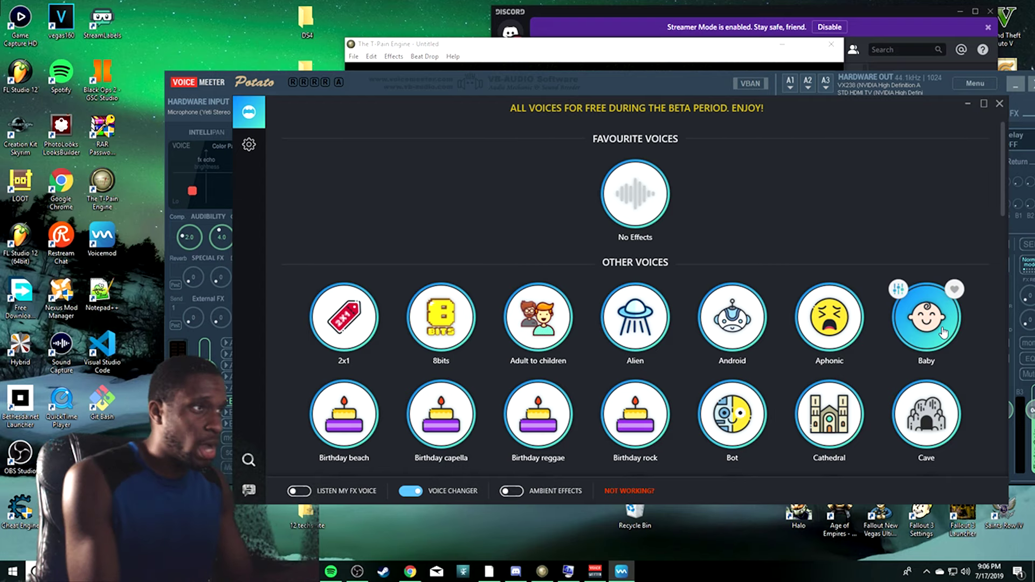
{"action": "left_click_drag", "start_coordinate": [810, 100], "coordinate": [735, 102]}
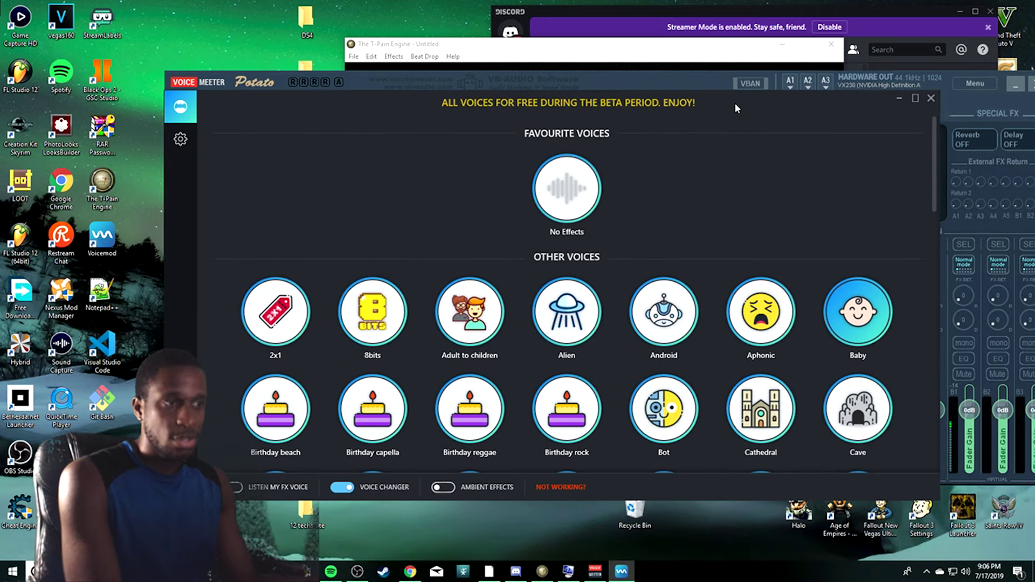
Try the Alien, Android and Zombie voices in Voicemod one after another
{"action": "scroll", "coordinate": [674, 367], "scroll_direction": "down", "scroll_amount": 5}
{"action": "scroll", "coordinate": [673, 380], "scroll_direction": "up", "scroll_amount": 5}
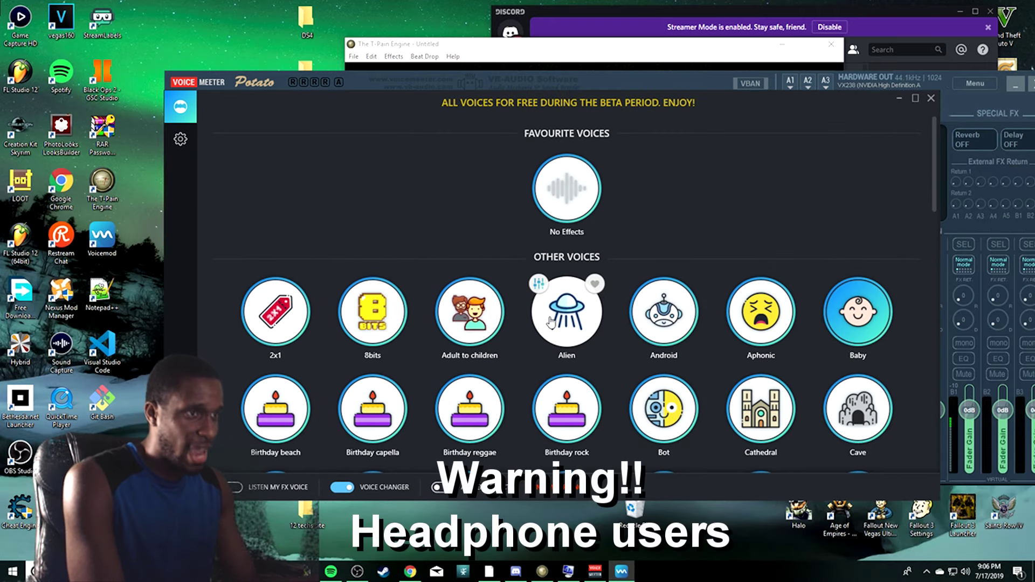
{"action": "left_click", "coordinate": [558, 297]}
{"action": "scroll", "coordinate": [555, 323], "scroll_direction": "down", "scroll_amount": 3}
{"action": "scroll", "coordinate": [620, 331], "scroll_direction": "up", "scroll_amount": 3}
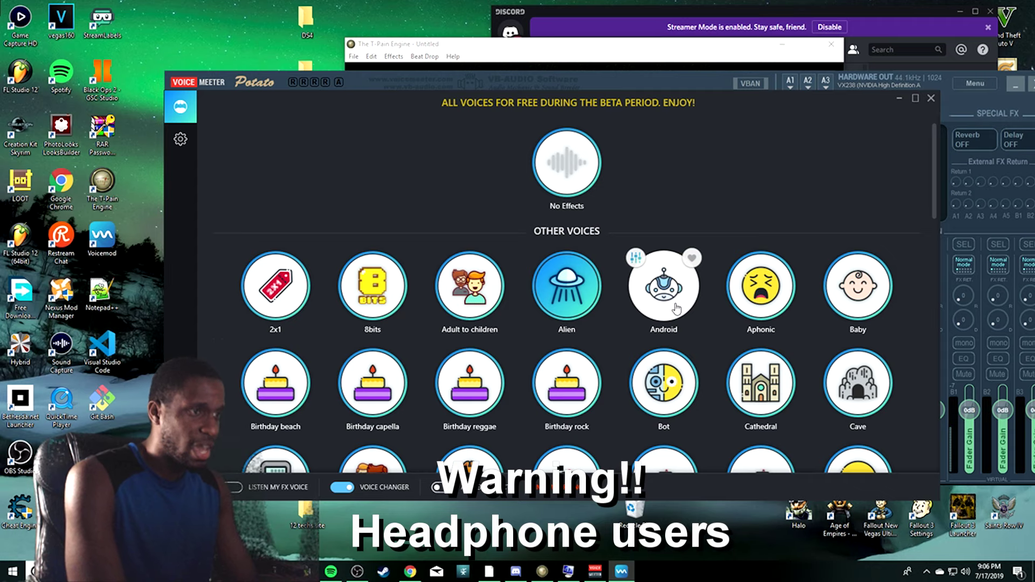
{"action": "scroll", "coordinate": [660, 313], "scroll_direction": "down", "scroll_amount": 3}
{"action": "left_click", "coordinate": [665, 290]}
{"action": "scroll", "coordinate": [427, 318], "scroll_direction": "down", "scroll_amount": 15}
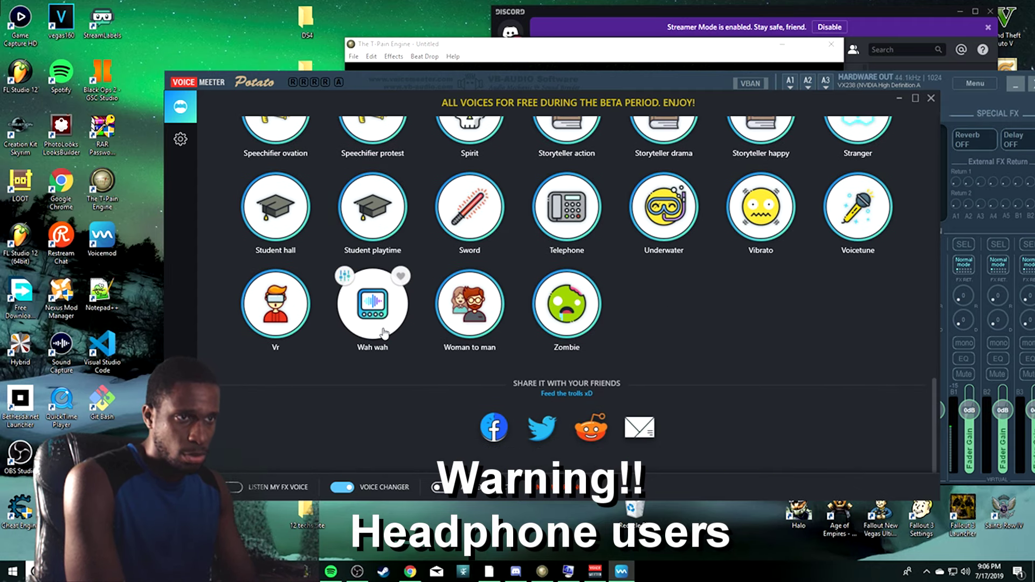
{"action": "left_click", "coordinate": [558, 332]}
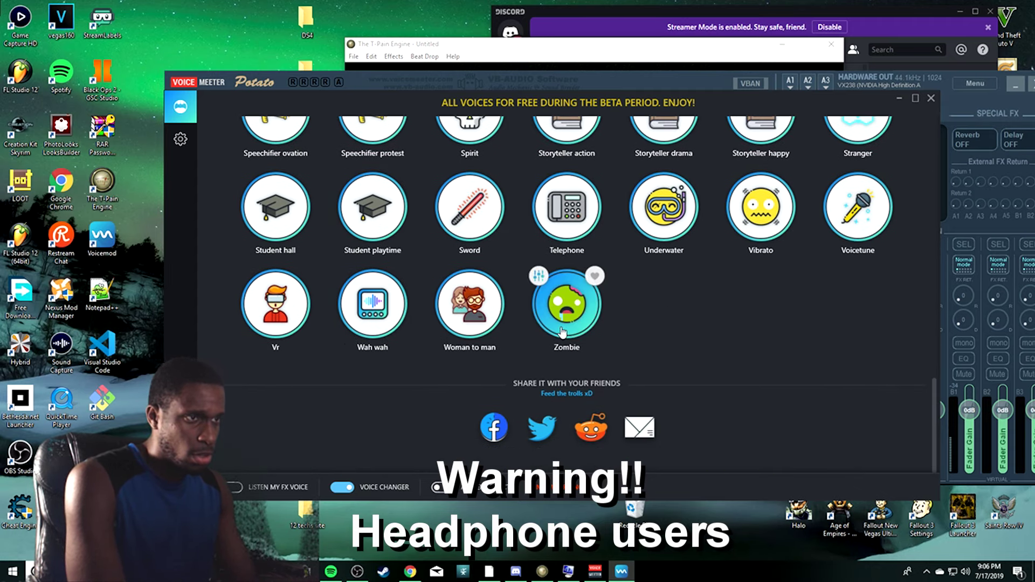
Open the voice configuration for Zombie, try the Sword voice, and set the voice back to No Effects
{"action": "left_click", "coordinate": [539, 276]}
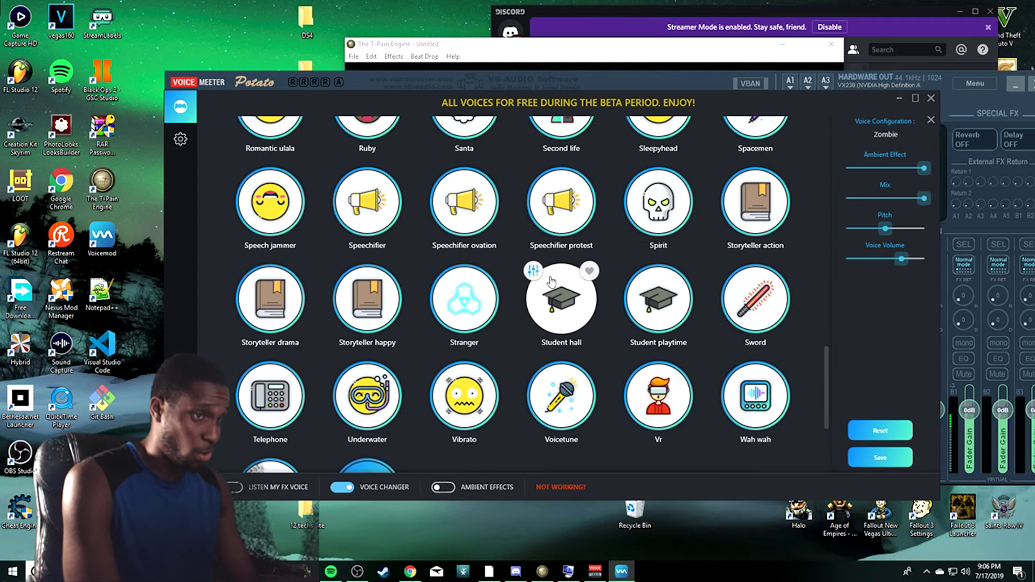
{"action": "left_click", "coordinate": [753, 316]}
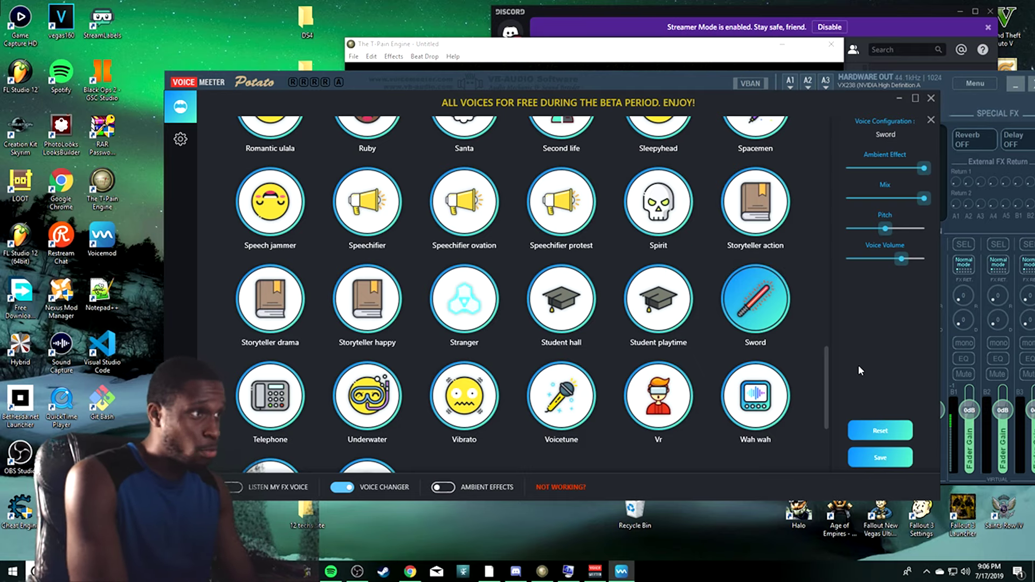
{"action": "scroll", "coordinate": [744, 313], "scroll_direction": "up", "scroll_amount": 20}
{"action": "scroll", "coordinate": [568, 315], "scroll_direction": "up", "scroll_amount": 1}
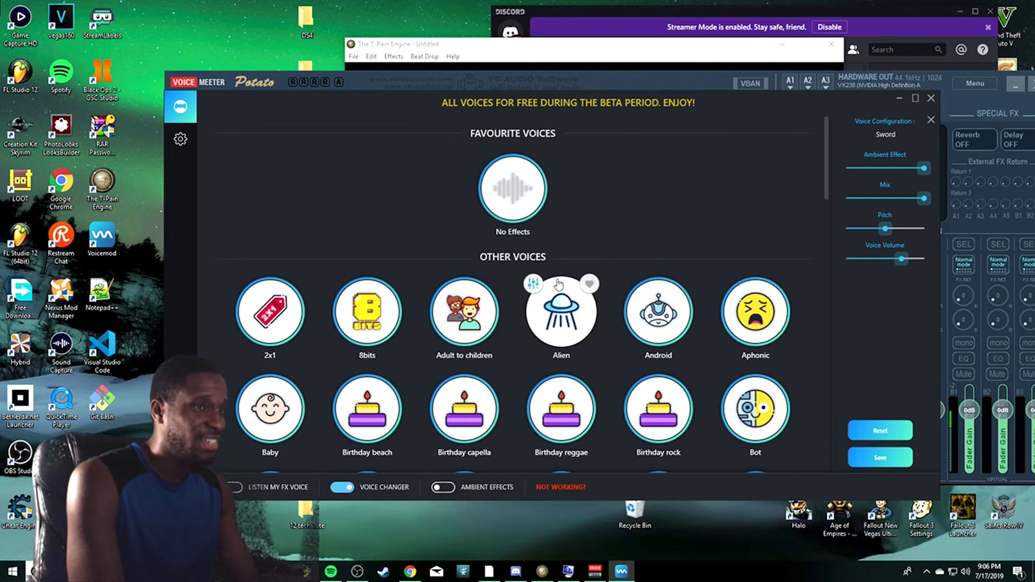
{"action": "left_click", "coordinate": [515, 213]}
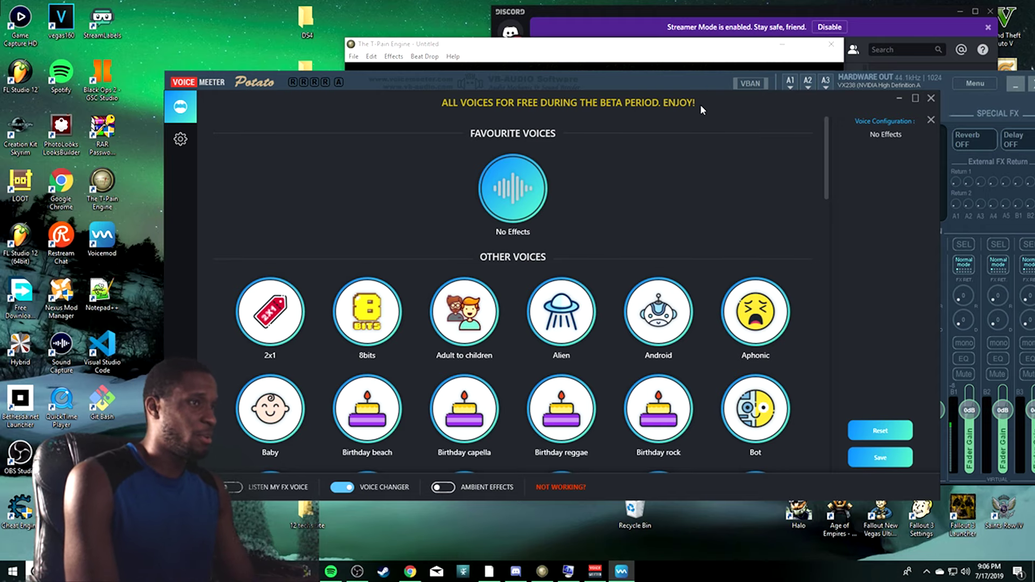
Switch to Chrome and view the Google Drive pages for BETA Voicemod Desktop.rar and OneClickFirewall.rar
{"action": "left_click_drag", "start_coordinate": [700, 104], "coordinate": [778, 190]}
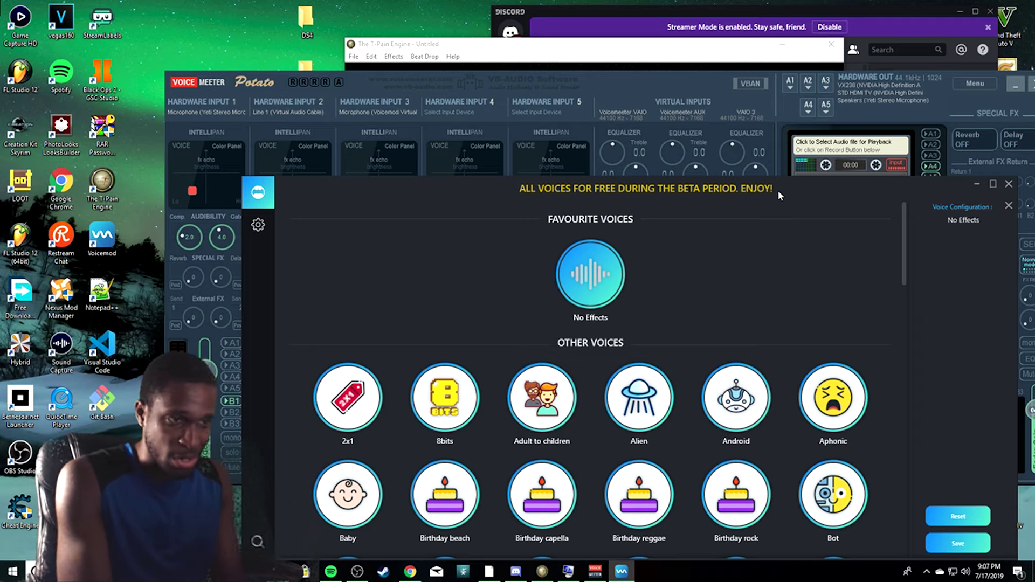
{"action": "left_click_drag", "start_coordinate": [778, 190], "coordinate": [701, 130]}
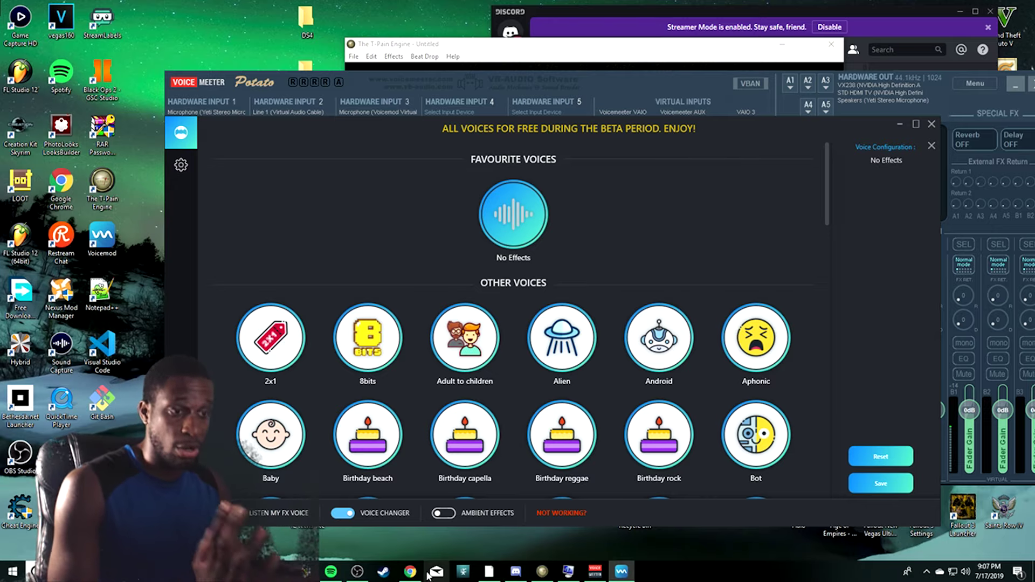
{"action": "left_click", "coordinate": [410, 572]}
{"action": "left_click", "coordinate": [650, 8]}
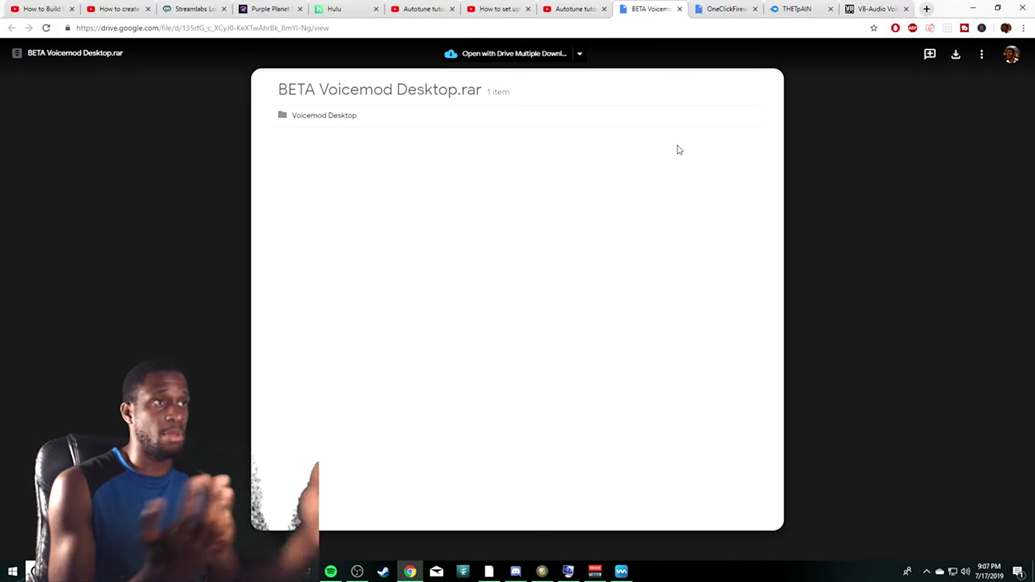
{"action": "left_click", "coordinate": [725, 8]}
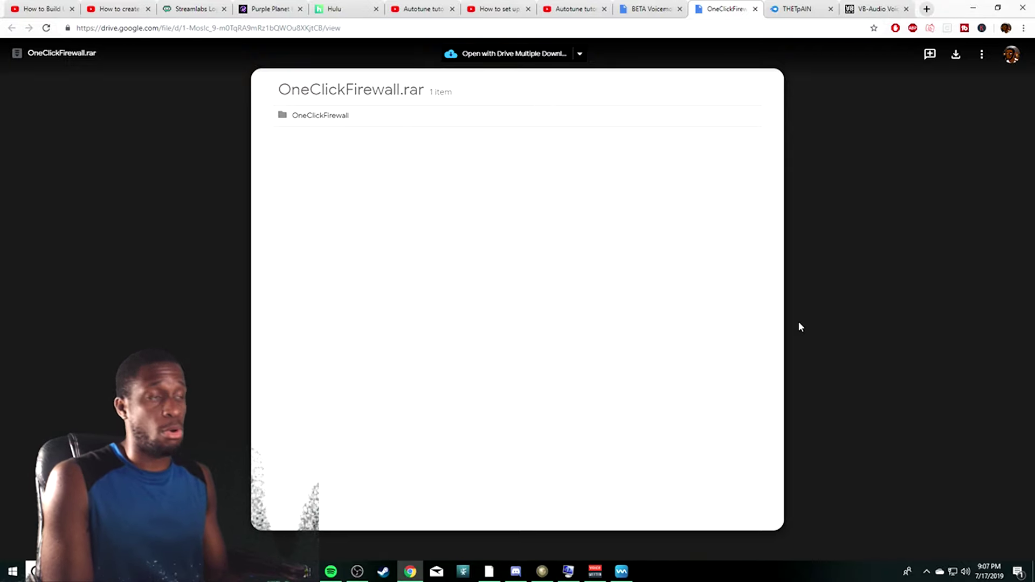
Return to the desktop, show the Voicemod shortcut's options including Block Internet Access, and close the Voicemod window
{"action": "left_click", "coordinate": [974, 7]}
{"action": "right_click", "coordinate": [100, 231]}
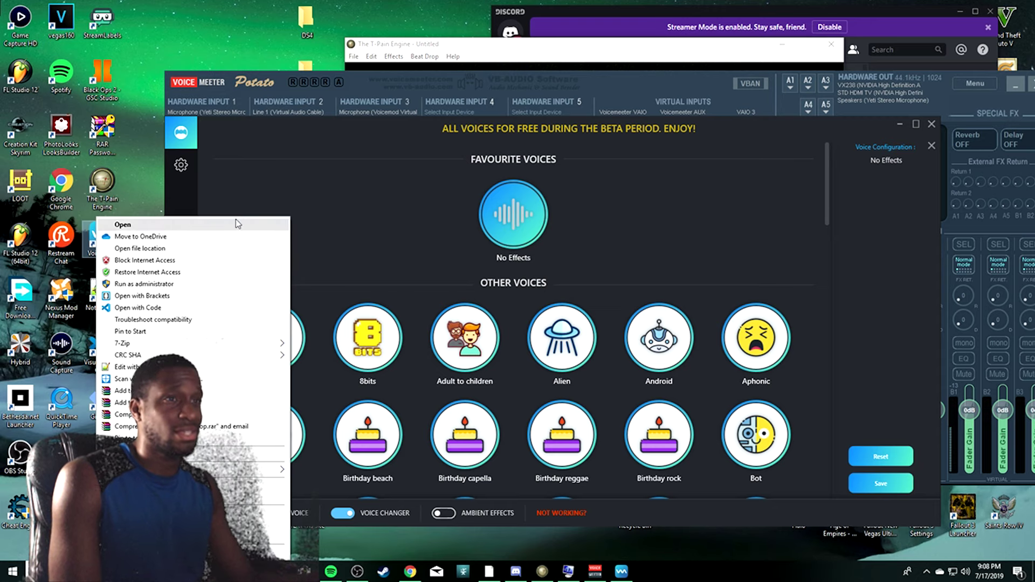
{"action": "left_click_drag", "start_coordinate": [560, 132], "coordinate": [623, 147]}
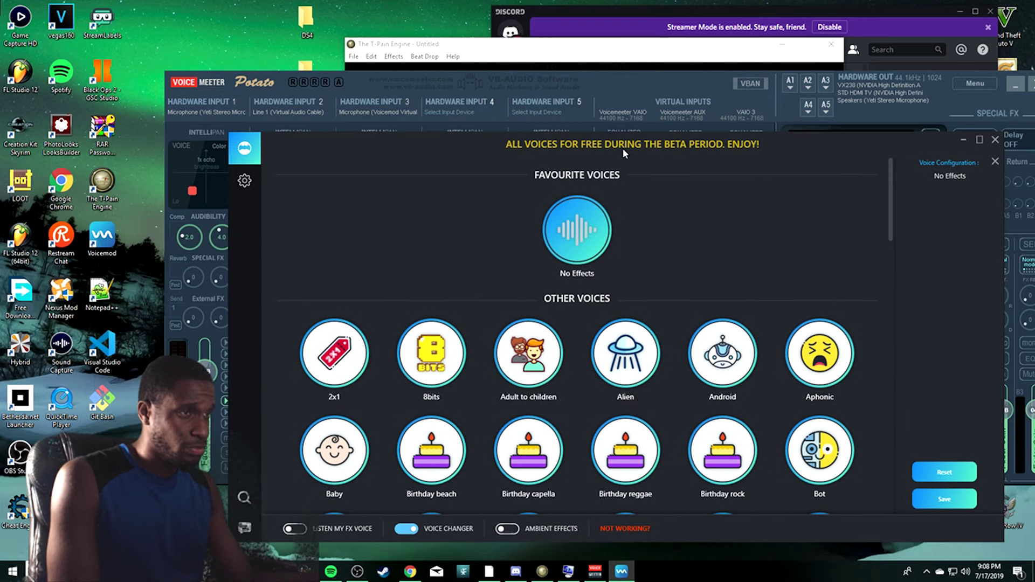
{"action": "left_click", "coordinate": [995, 142]}
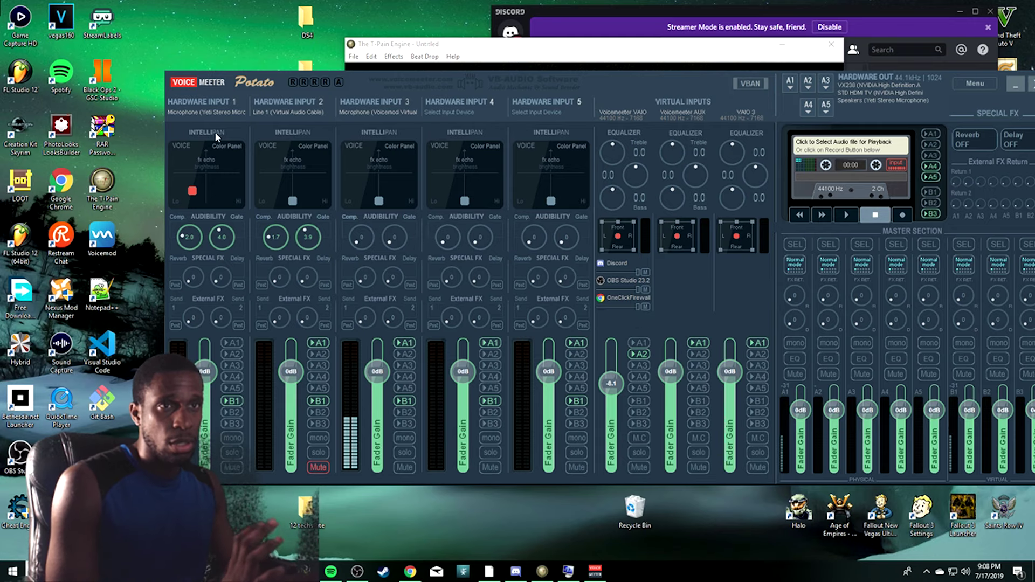
Select WDM: Microphone (Yeti Stereo Microphone) as the device for Hardware Input 1 in Voicemeeter
{"action": "left_click", "coordinate": [213, 111]}
{"action": "left_click", "coordinate": [220, 179]}
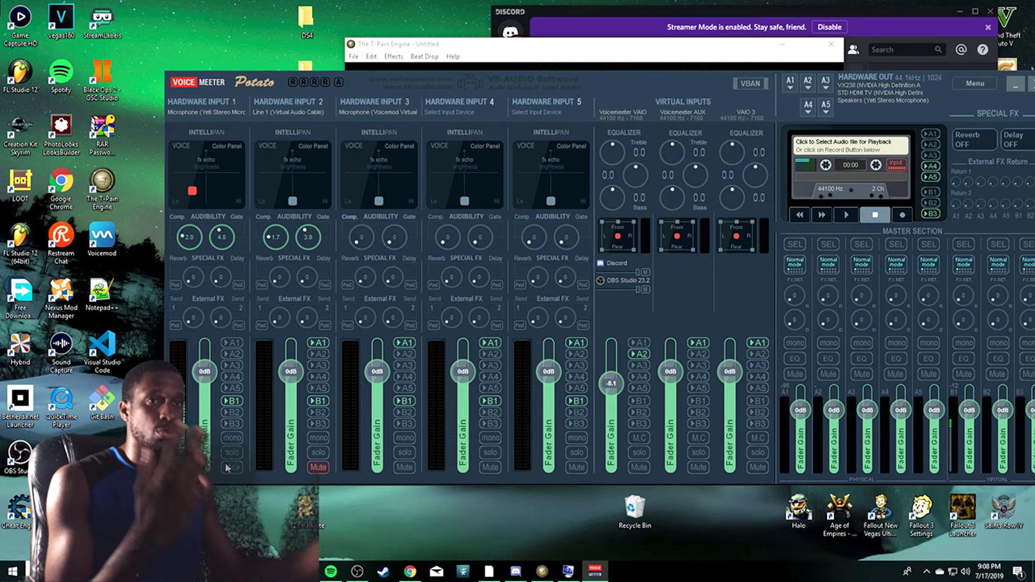
{"action": "left_click", "coordinate": [209, 113]}
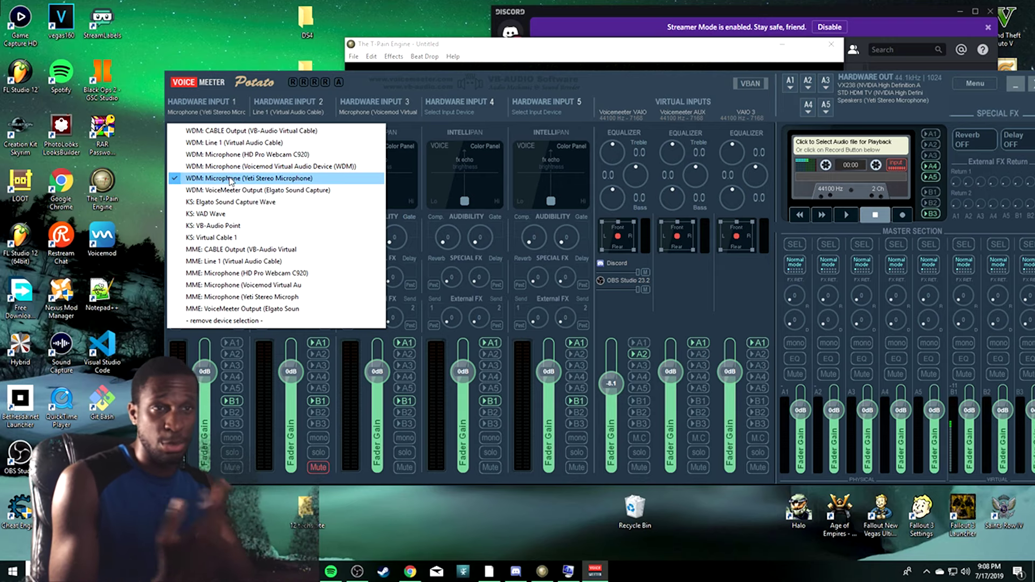
{"action": "left_click", "coordinate": [231, 179]}
Review the device lists of Hardware Inputs 2, 3 and 4 and of hardware output A1
{"action": "left_click", "coordinate": [274, 114]}
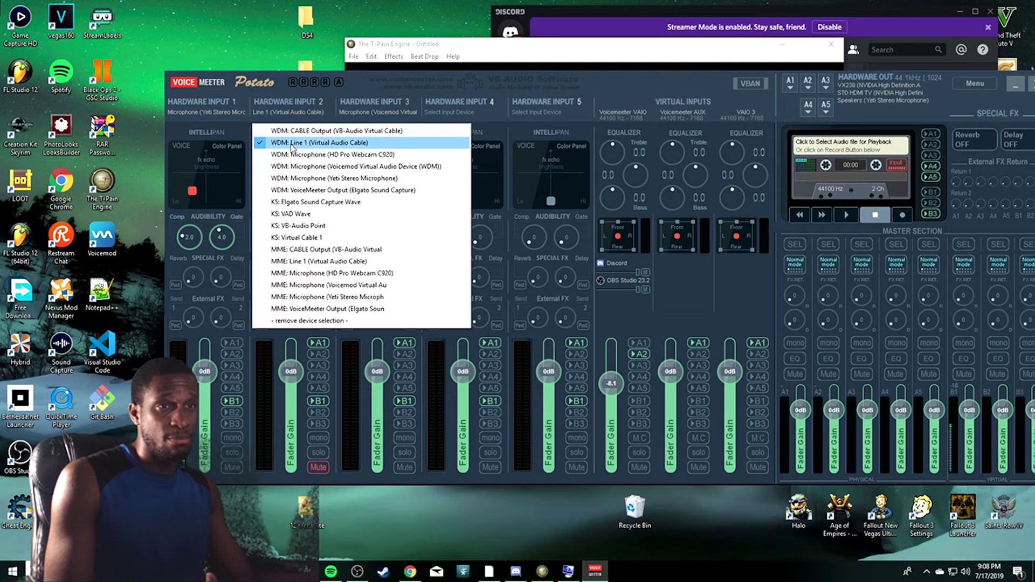
{"action": "left_click", "coordinate": [372, 111]}
{"action": "left_click", "coordinate": [372, 111]}
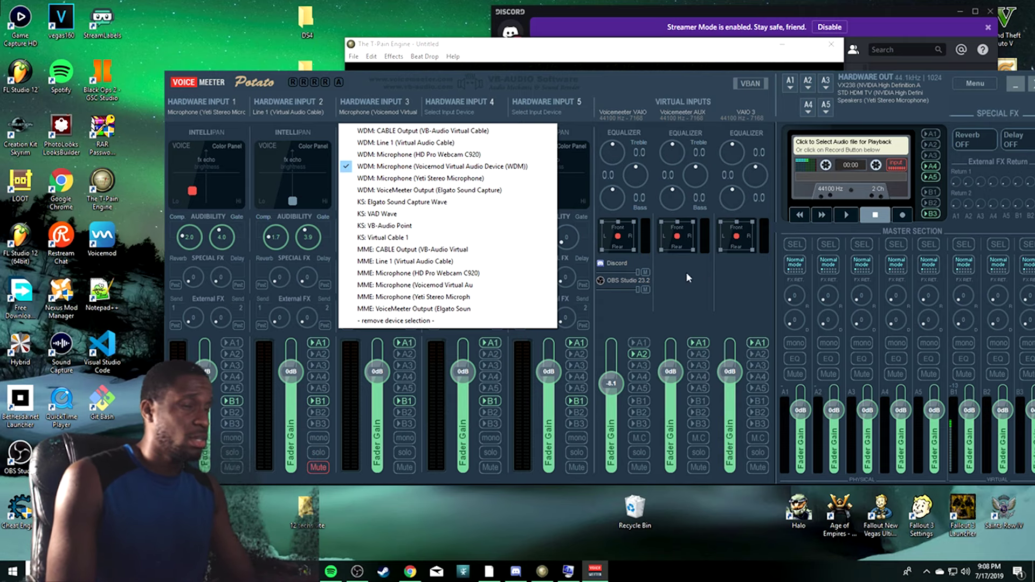
{"action": "left_click", "coordinate": [492, 110]}
{"action": "left_click", "coordinate": [491, 111]}
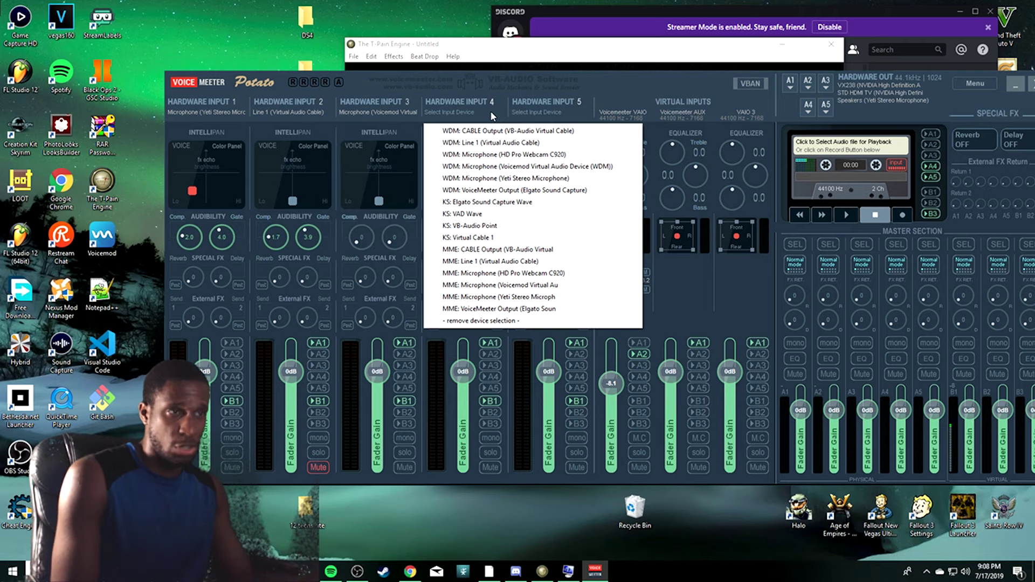
{"action": "left_click", "coordinate": [792, 88]}
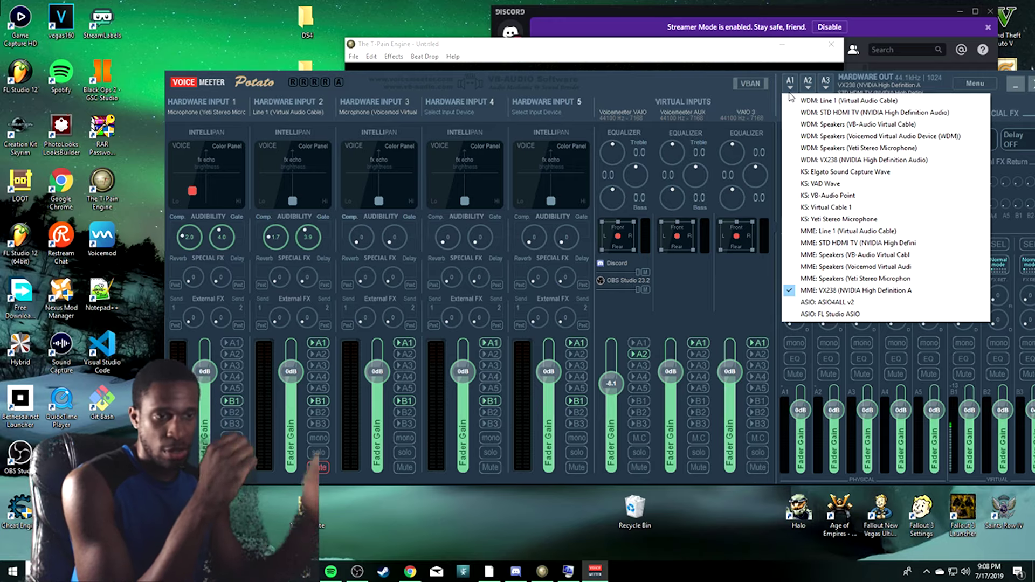
Play the autotune tutorial on YouTube in Chrome, check its audio level in Voicemeeter, and minimize Chrome
{"action": "left_click", "coordinate": [410, 572]}
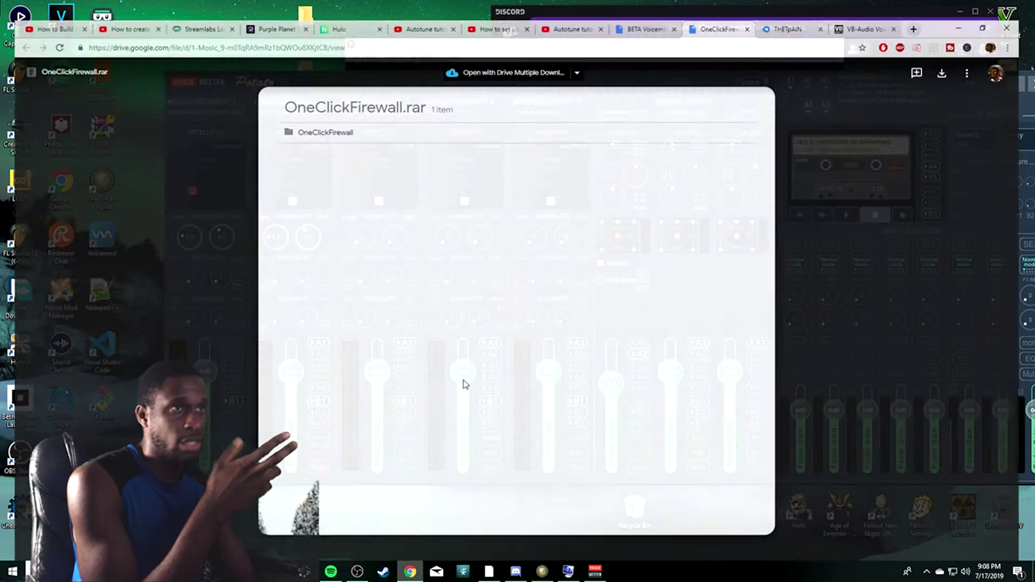
{"action": "left_click", "coordinate": [431, 5]}
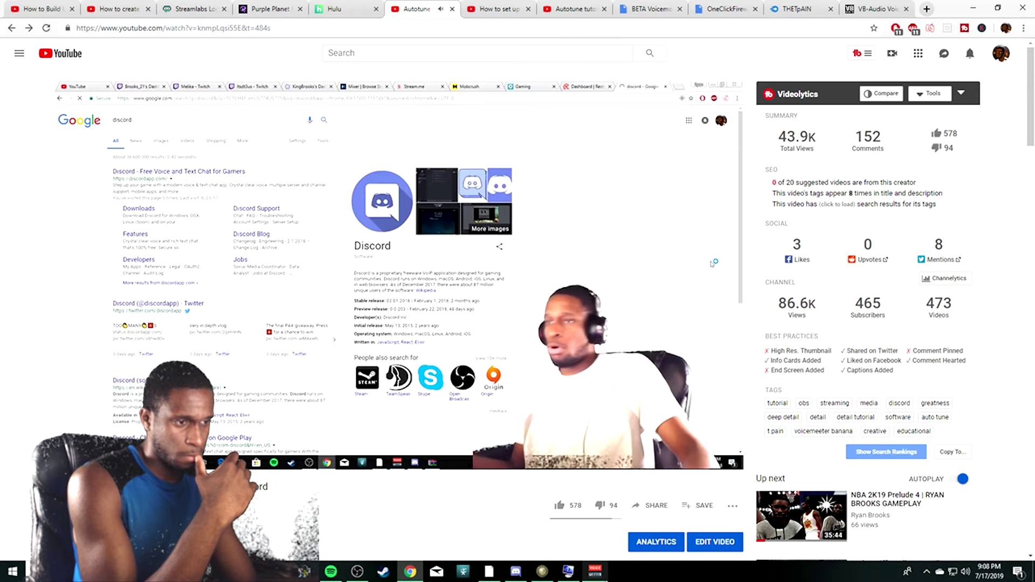
{"action": "left_click", "coordinate": [595, 572]}
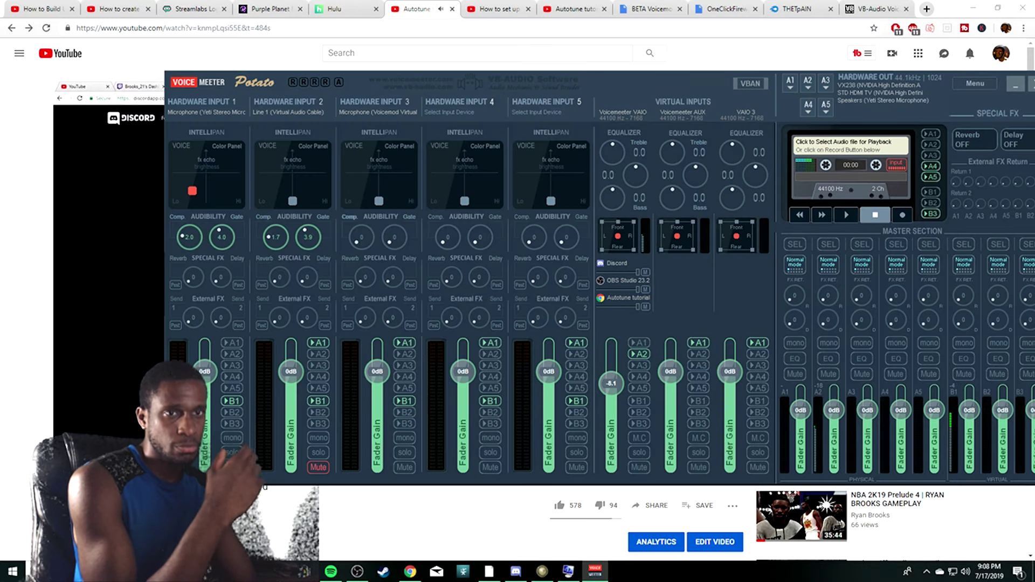
{"action": "left_click", "coordinate": [121, 331]}
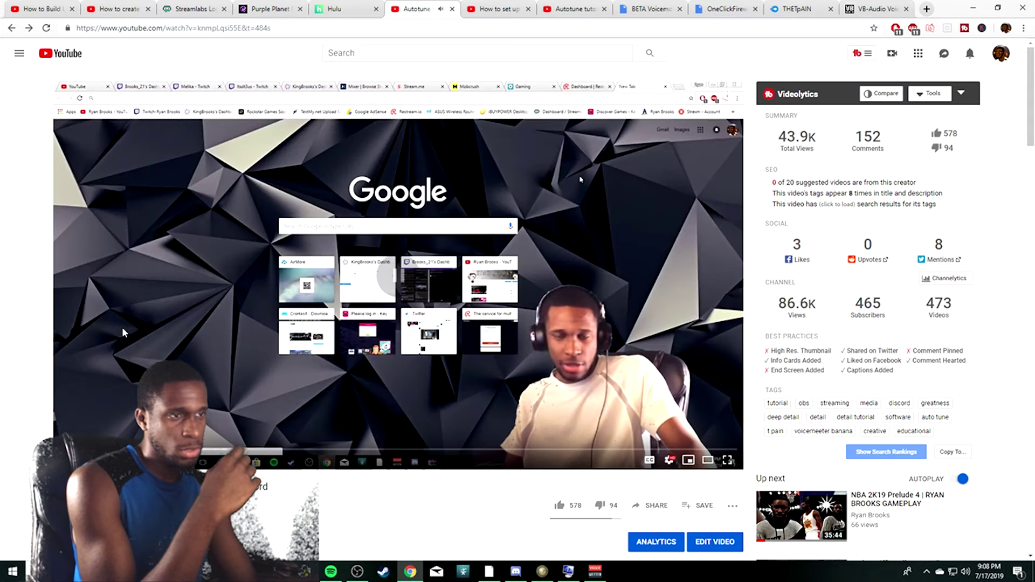
{"action": "left_click", "coordinate": [974, 8]}
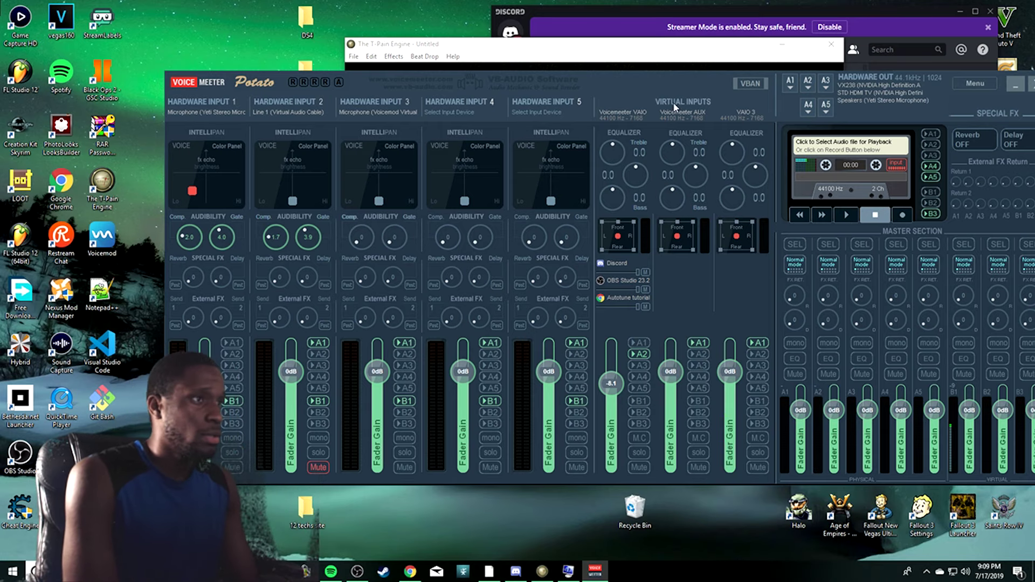
Reposition Voicemeeter and cycle the A1 bus mode through Mix down B, Composite and Up Mix 6.1 back to Normal mode
{"action": "mouse_move", "coordinate": [688, 77]}
{"action": "left_mouse_down"}
{"action": "mouse_move", "coordinate": [513, 73]}
{"action": "mouse_move", "coordinate": [720, 66]}
{"action": "mouse_move", "coordinate": [672, 73]}
{"action": "left_mouse_up"}
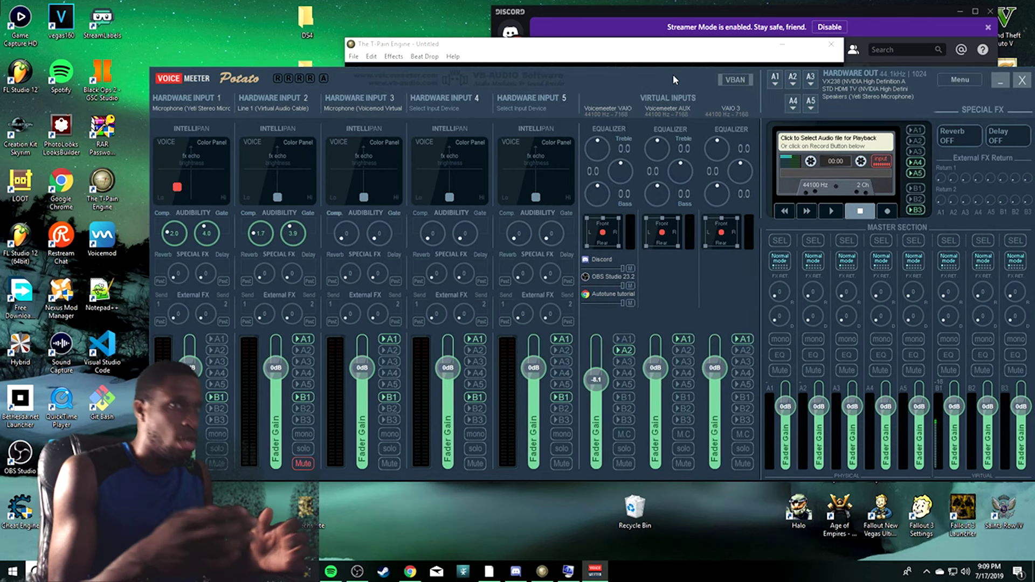
{"action": "left_click_drag", "start_coordinate": [673, 74], "coordinate": [534, 74]}
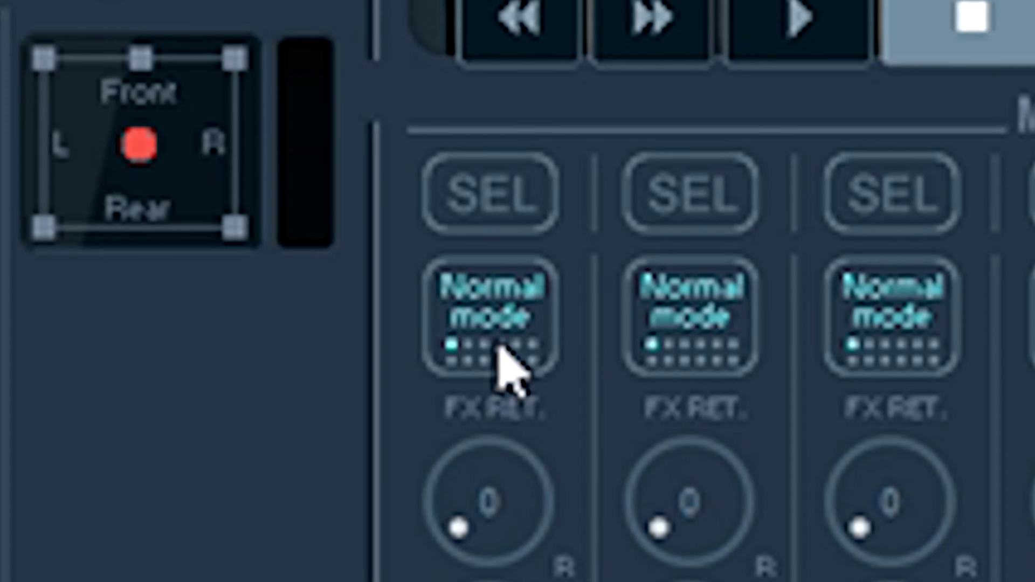
{"action": "left_click", "coordinate": [498, 348]}
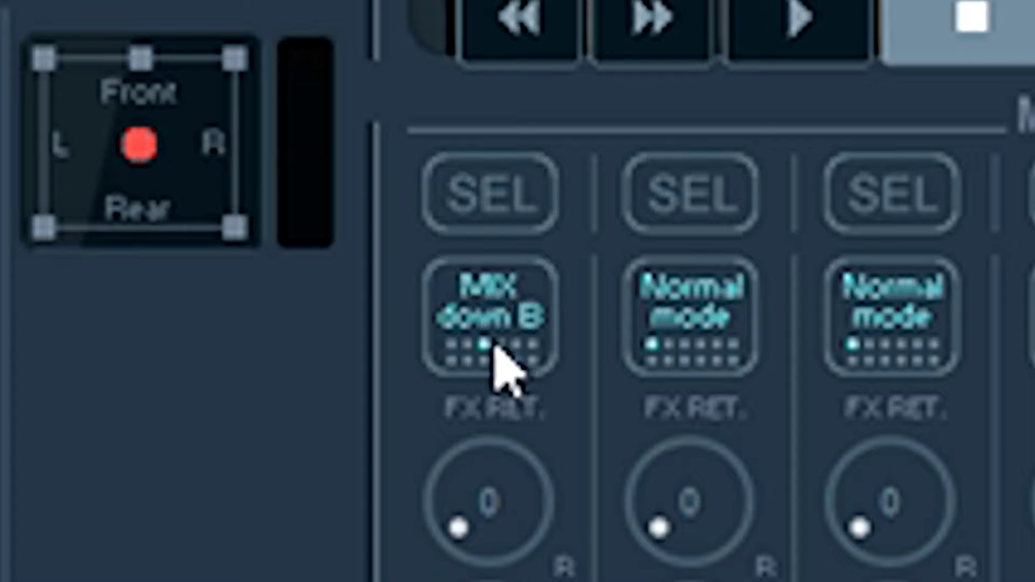
{"action": "left_click", "coordinate": [496, 347]}
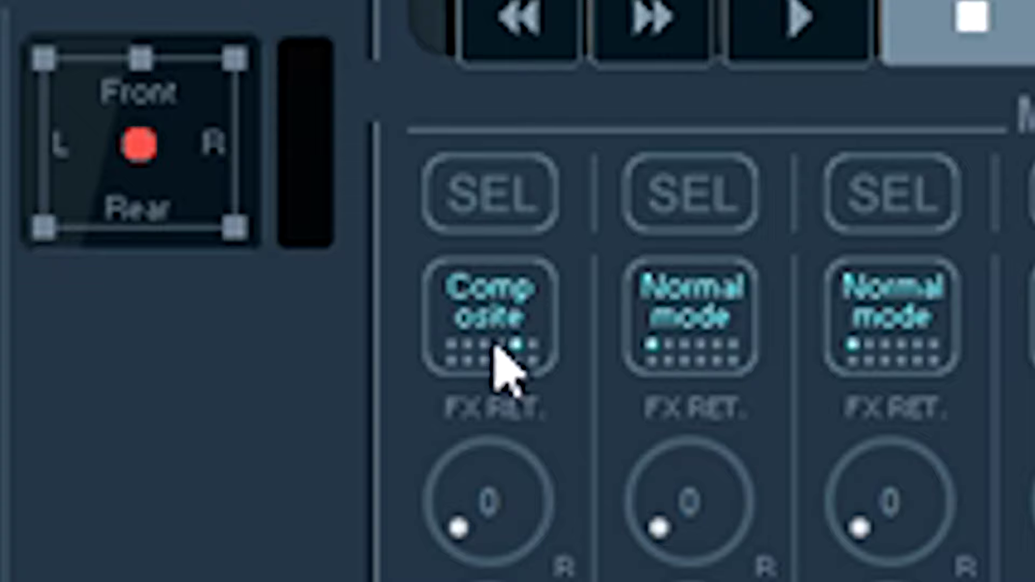
{"action": "left_click", "coordinate": [496, 350]}
{"action": "left_click", "coordinate": [496, 350]}
{"action": "left_click", "coordinate": [496, 349]}
{"action": "left_click", "coordinate": [496, 349]}
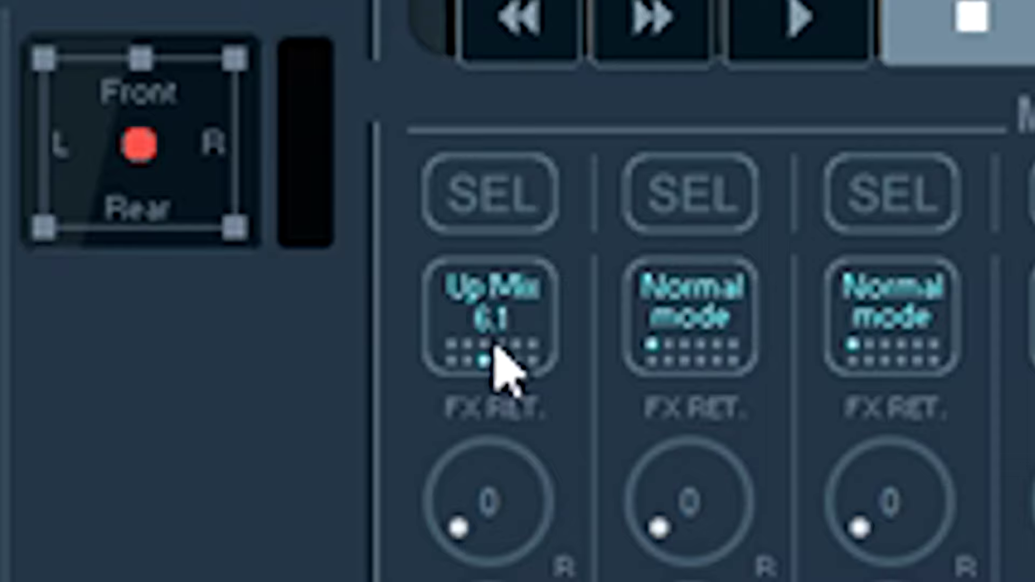
{"action": "left_click", "coordinate": [497, 349]}
{"action": "left_click", "coordinate": [496, 350]}
{"action": "left_click", "coordinate": [497, 349]}
{"action": "left_click", "coordinate": [496, 350]}
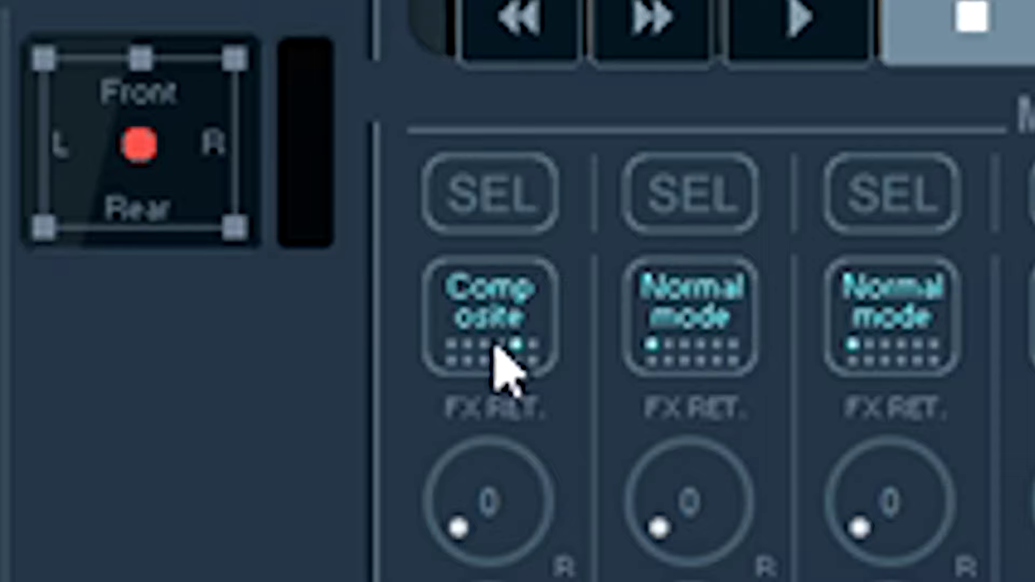
{"action": "left_click", "coordinate": [497, 350]}
{"action": "left_click", "coordinate": [496, 349]}
{"action": "left_click", "coordinate": [496, 349]}
{"action": "left_click", "coordinate": [496, 350]}
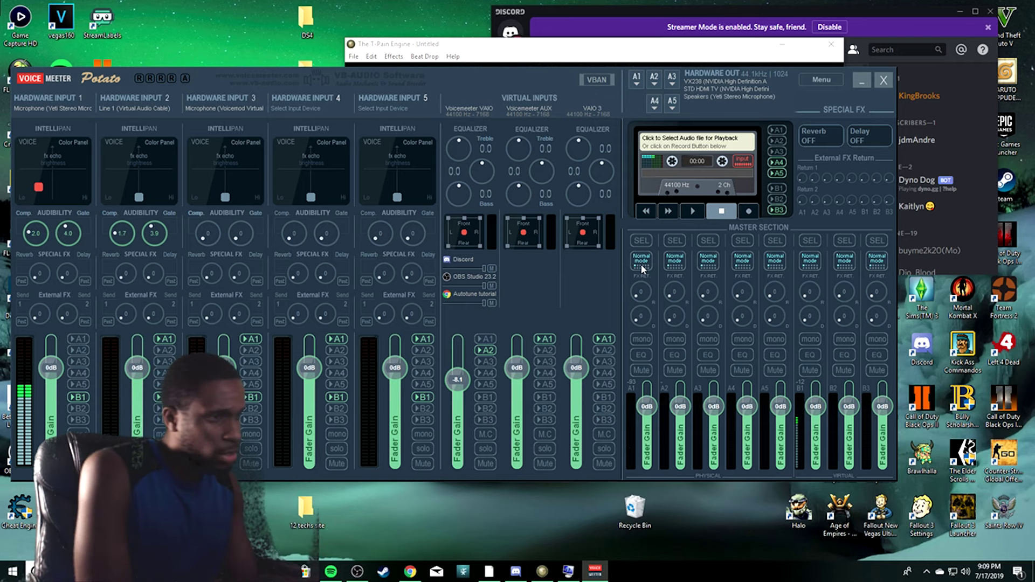
{"action": "left_click", "coordinate": [642, 356]}
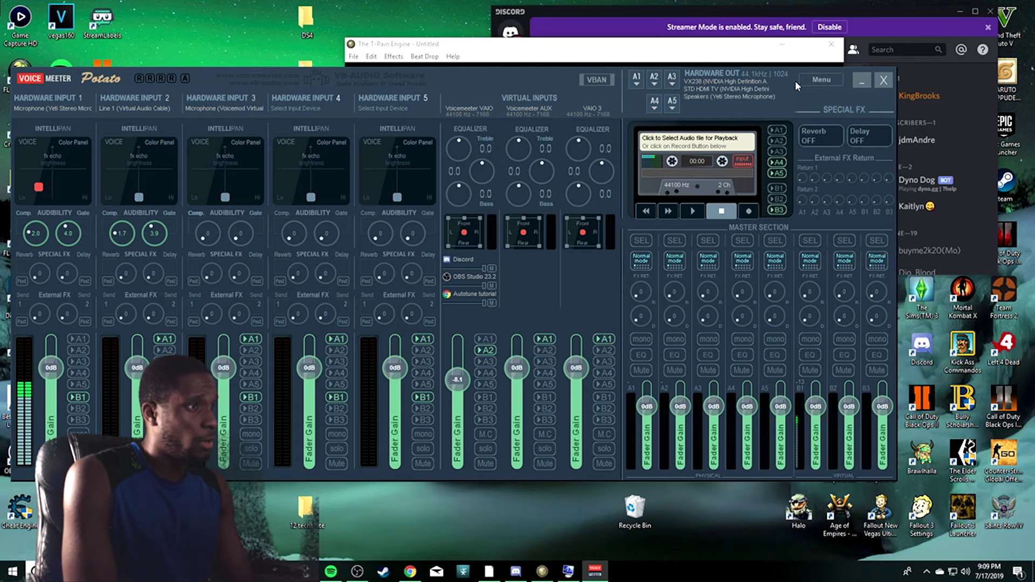
Switch to Discord, maximize it, disconnect from the voice channel, and rejoin the General voice channel
{"action": "left_click_drag", "start_coordinate": [795, 81], "coordinate": [916, 89]}
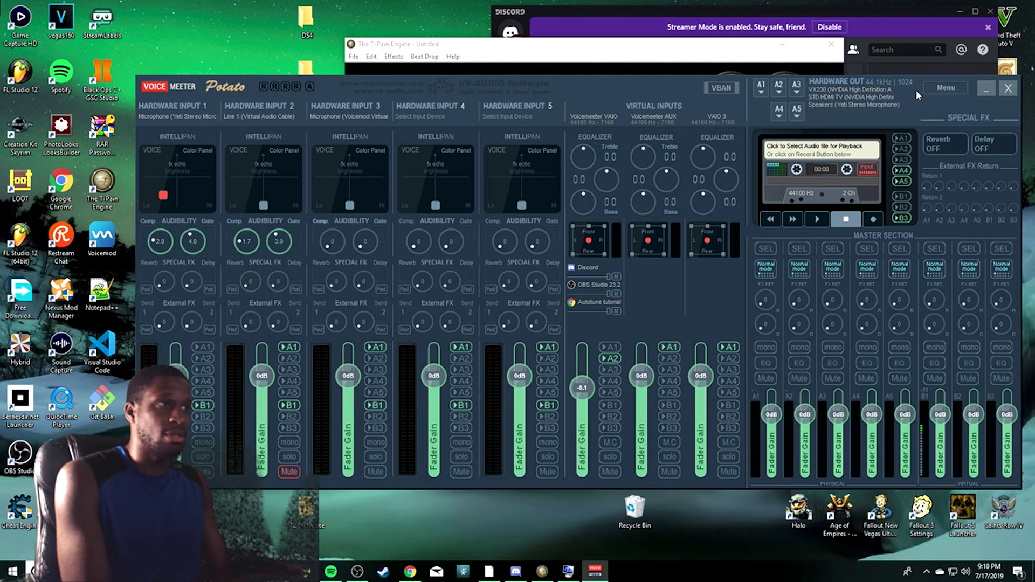
{"action": "left_click", "coordinate": [898, 24]}
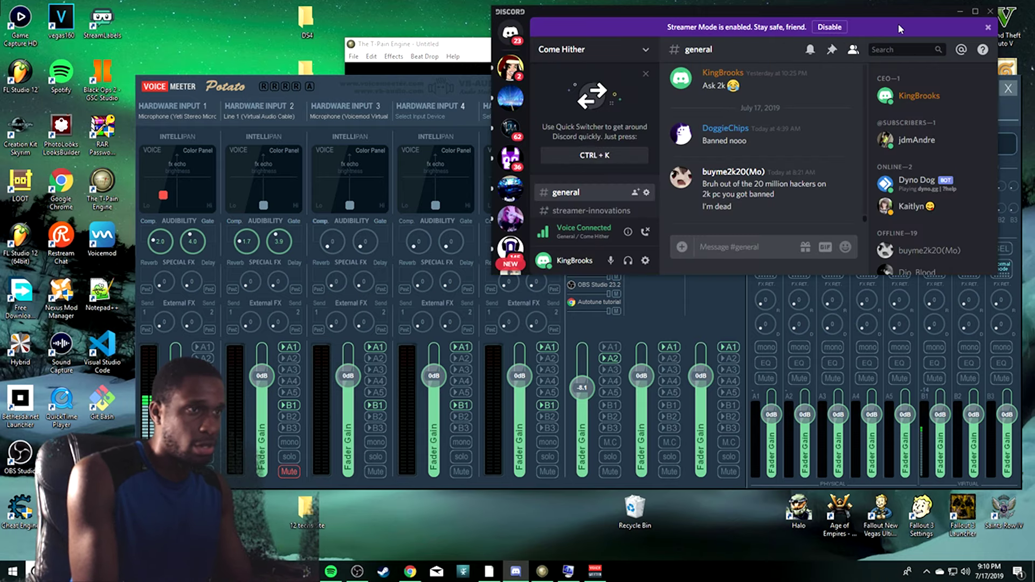
{"action": "double_click", "coordinate": [755, 10]}
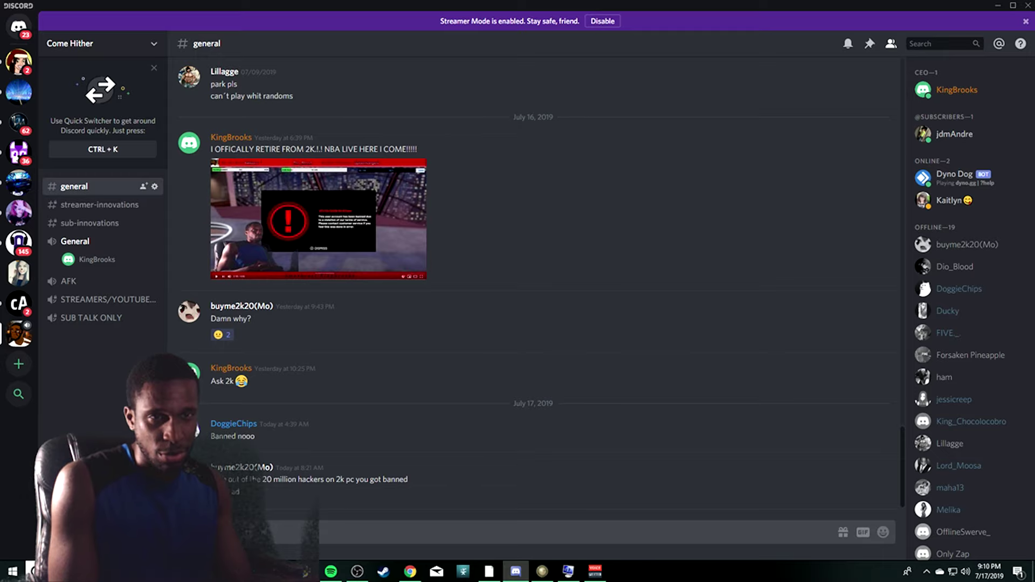
{"action": "left_click", "coordinate": [155, 517]}
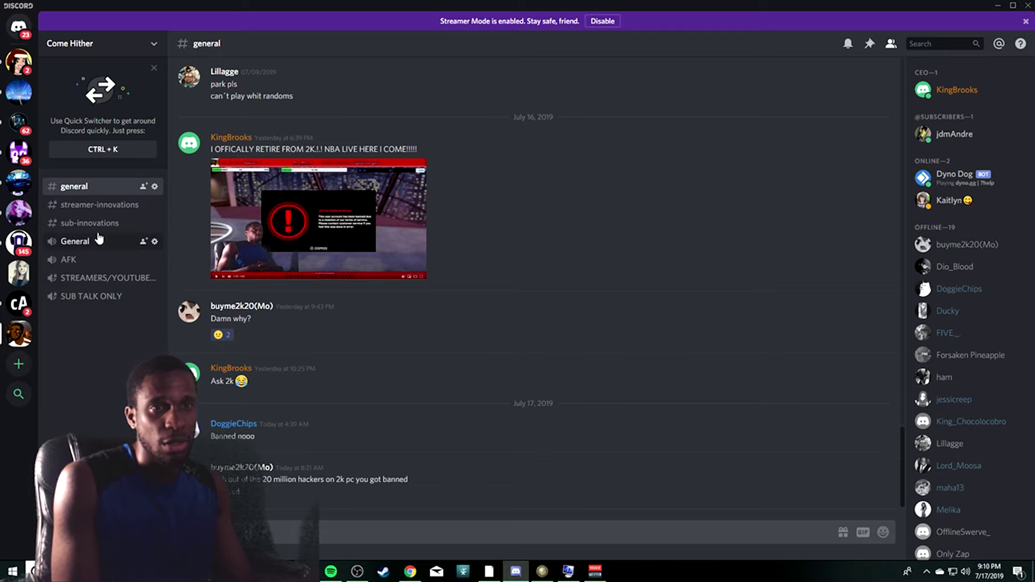
{"action": "left_click", "coordinate": [99, 239]}
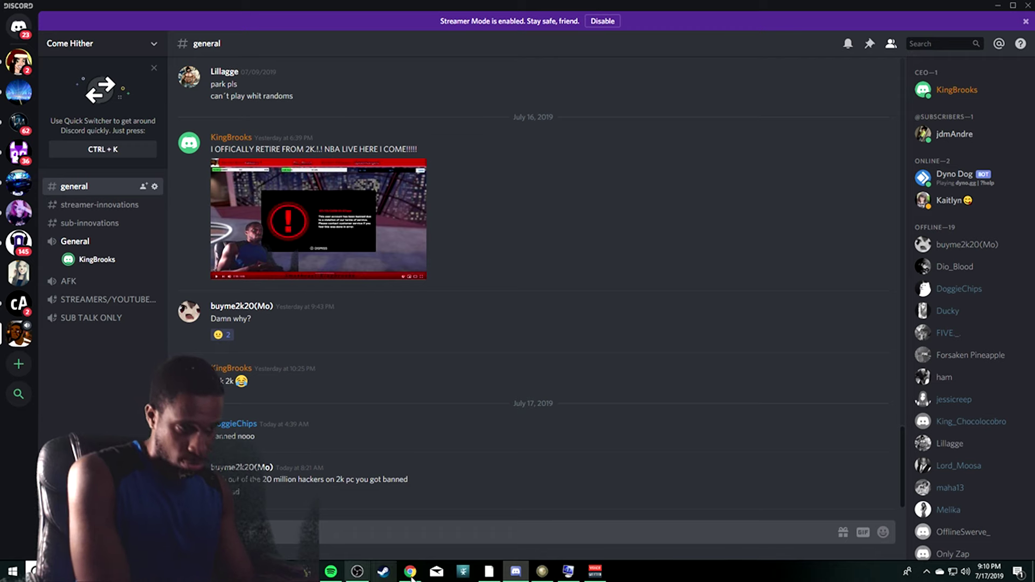
Bring Voicemeeter and The T-Pain Engine to the front, and close and relaunch The T-Pain Engine
{"action": "left_click", "coordinate": [594, 572]}
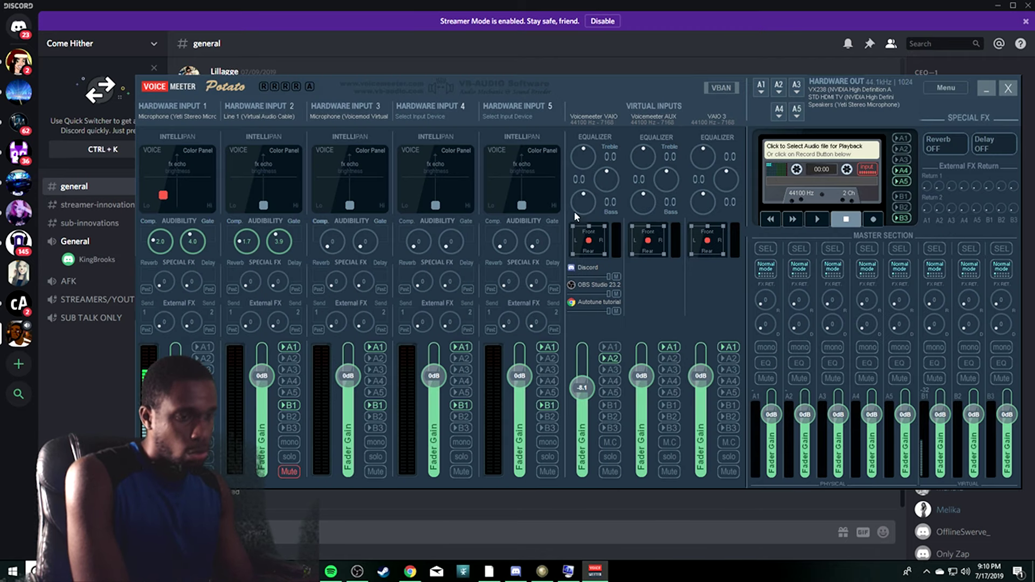
{"action": "left_click", "coordinate": [542, 572]}
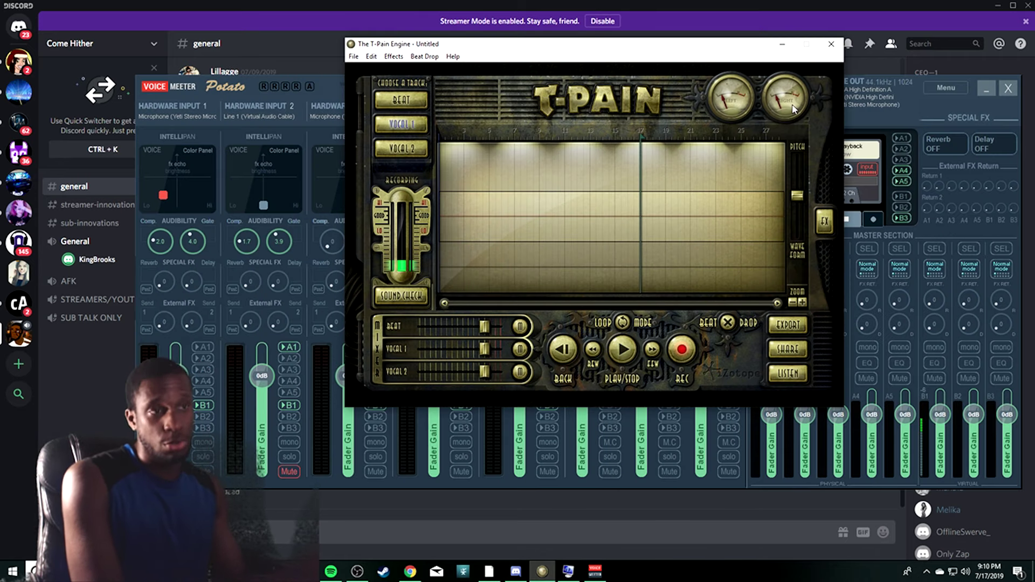
{"action": "left_click", "coordinate": [831, 44]}
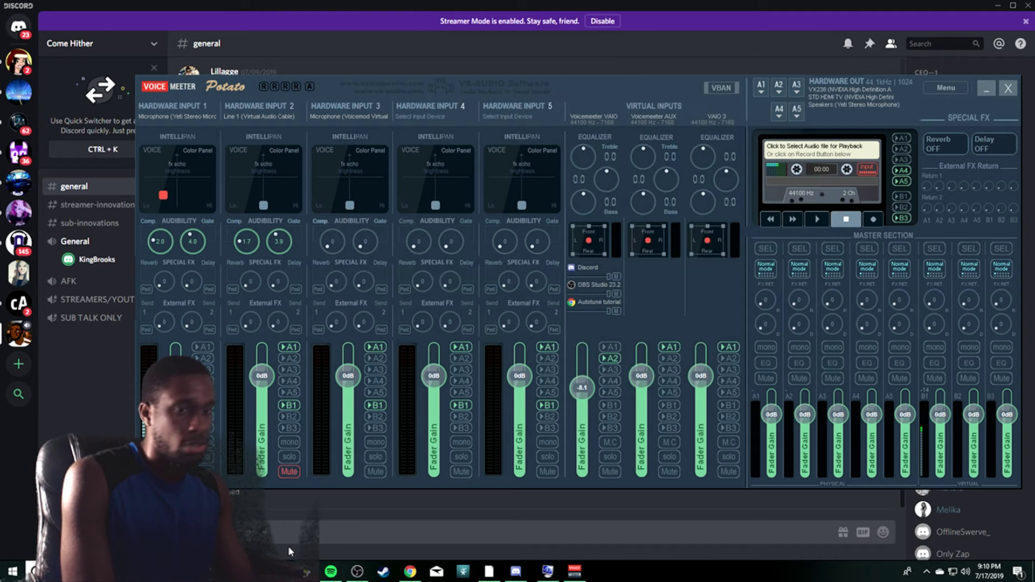
{"action": "key", "text": "super"}
{"action": "type", "text": "tpe"}
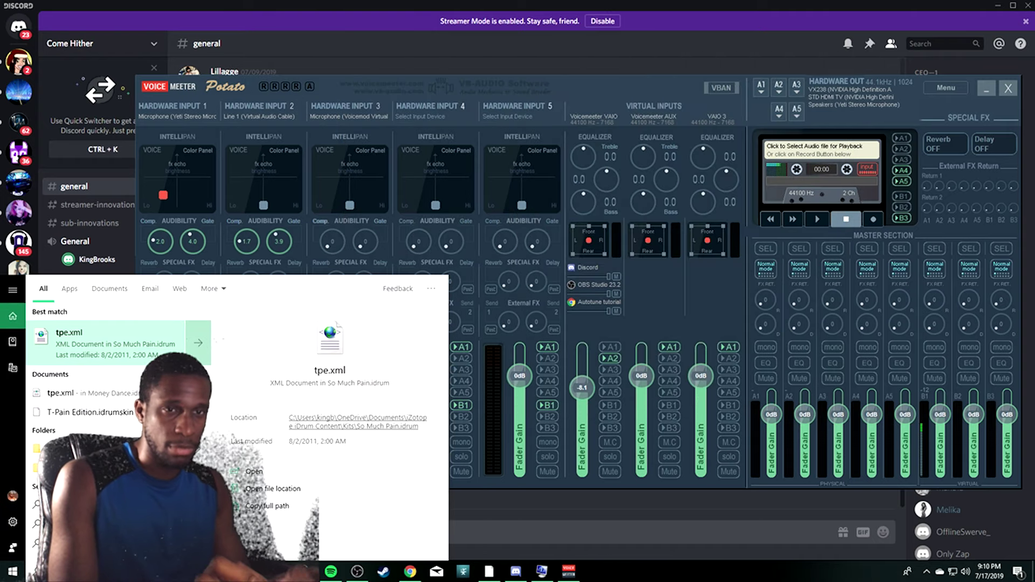
{"action": "type", "text": "ain"}
{"action": "left_click", "coordinate": [116, 345]}
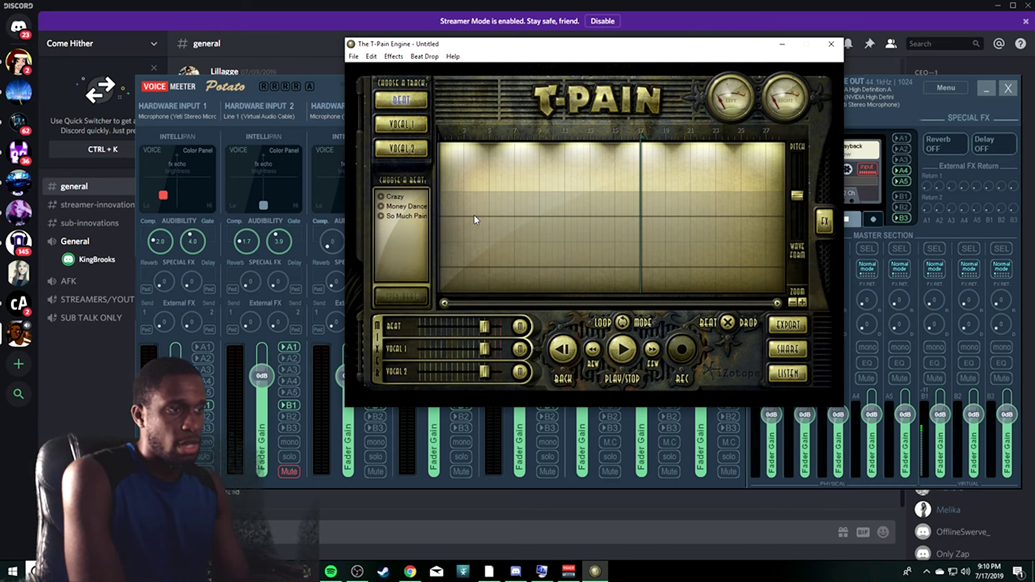
Arm recording on the Vocal 1 track in The T-Pain Engine and unmute Hardware Input 2 in Voicemeeter
{"action": "left_click", "coordinate": [412, 125]}
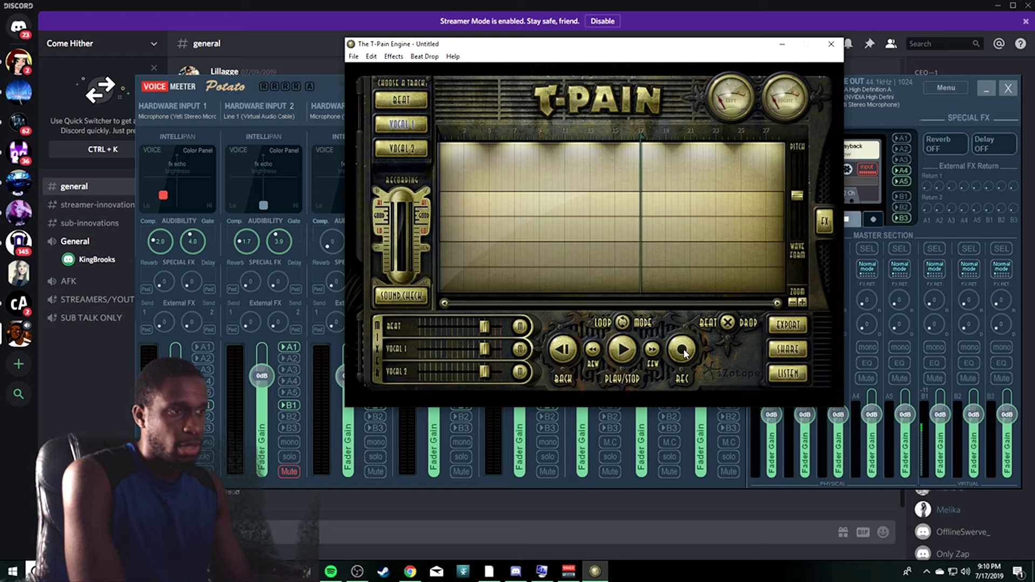
{"action": "left_click", "coordinate": [683, 351]}
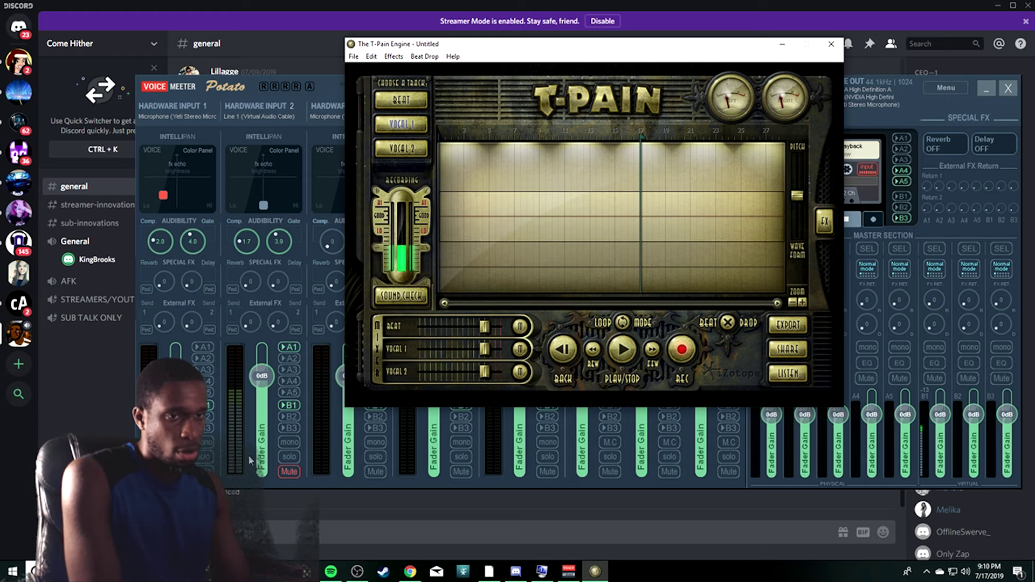
{"action": "left_click", "coordinate": [286, 472]}
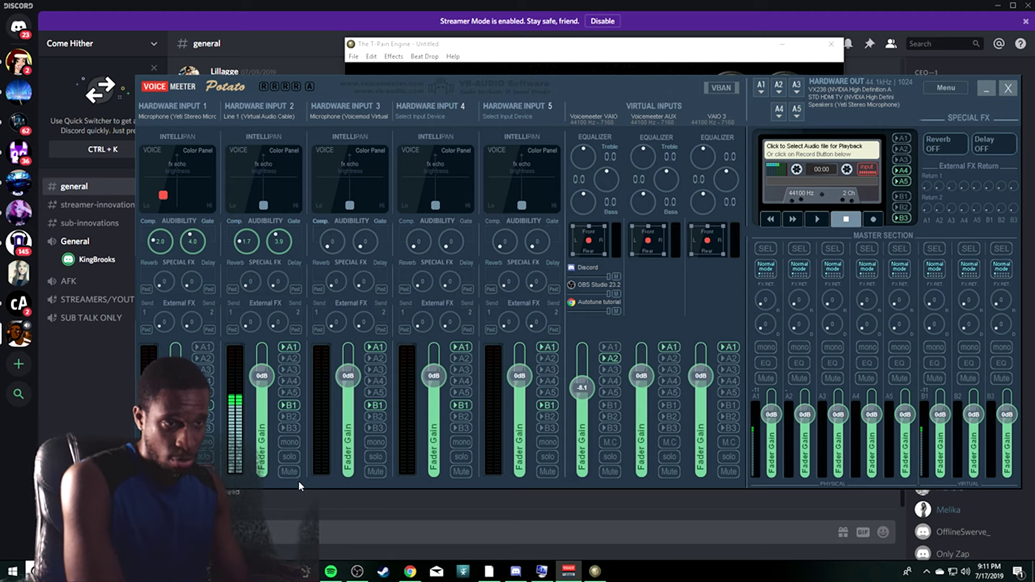
Mute Hardware Input 2 in Voicemeeter and review the playback devices in the Windows Sound settings, down to the VoiceMeeter inputs
{"action": "left_click", "coordinate": [290, 469]}
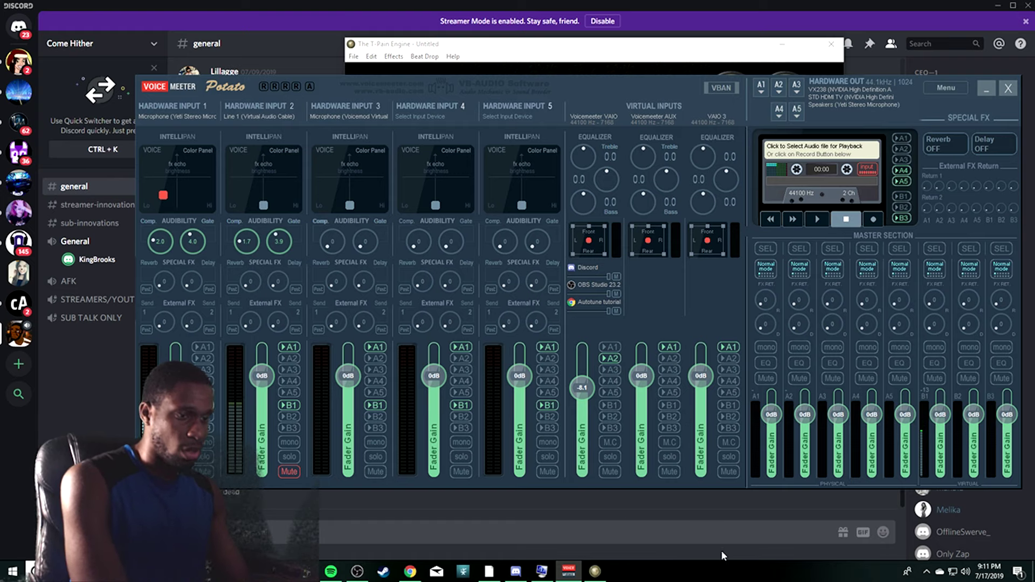
{"action": "right_click", "coordinate": [966, 572]}
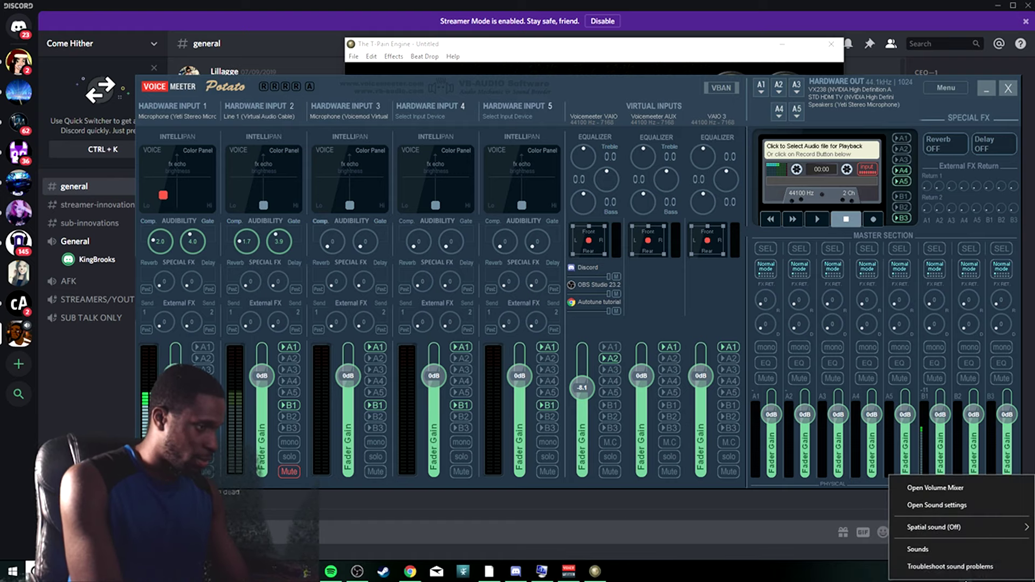
{"action": "left_click", "coordinate": [950, 550]}
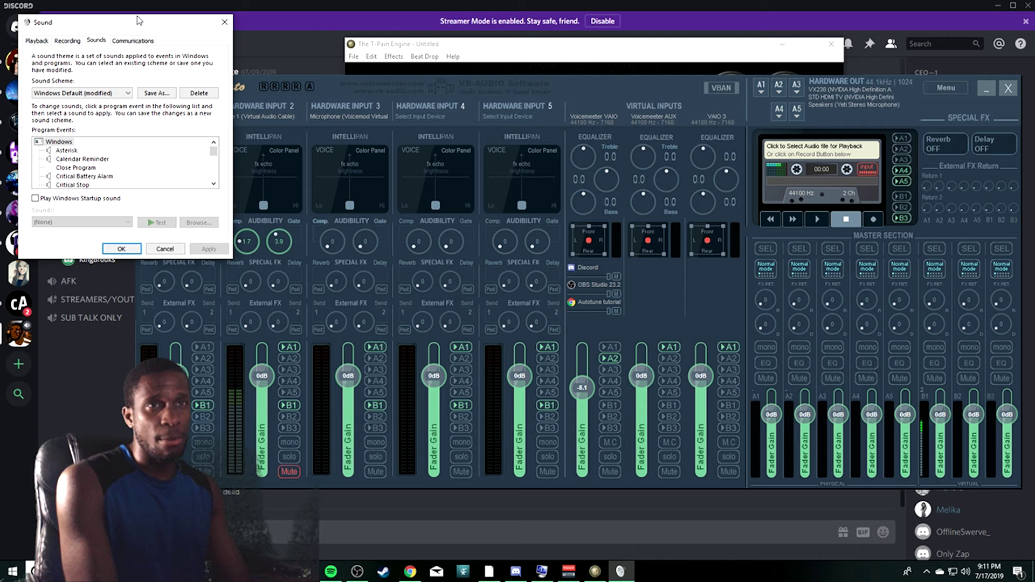
{"action": "left_click_drag", "start_coordinate": [137, 20], "coordinate": [529, 68]}
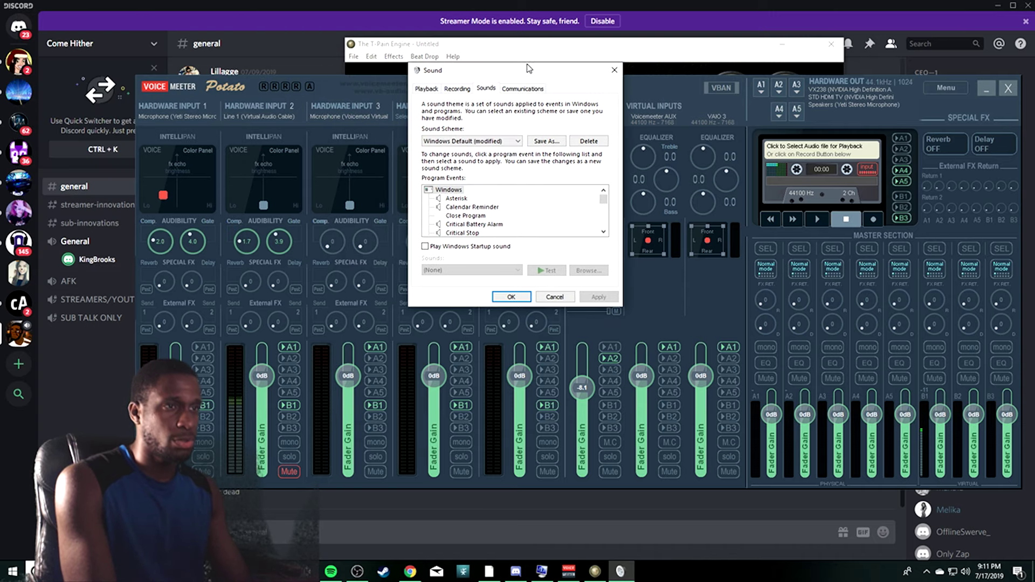
{"action": "left_click", "coordinate": [426, 88]}
{"action": "scroll", "coordinate": [512, 215], "scroll_direction": "down", "scroll_amount": 2}
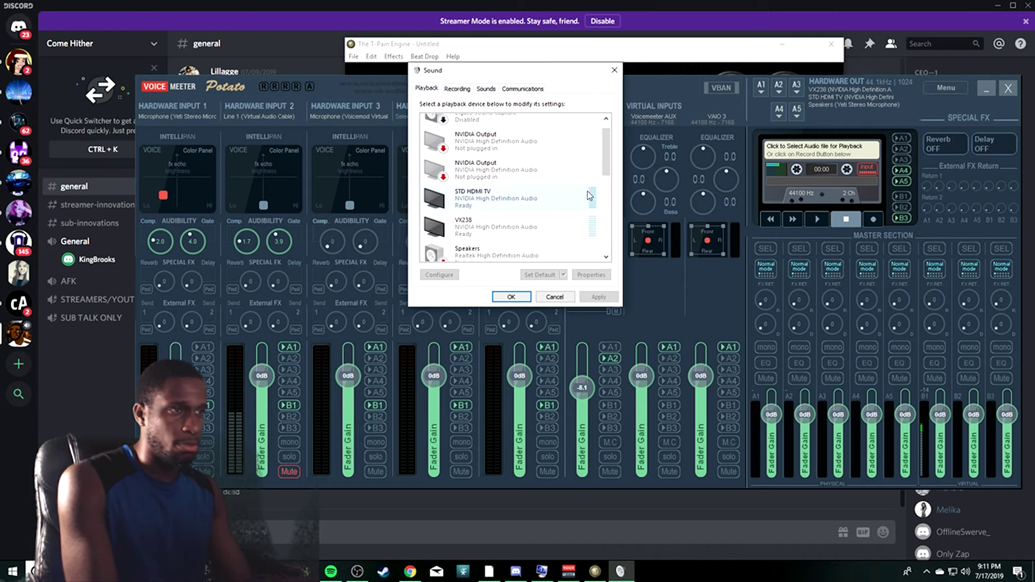
{"action": "left_click_drag", "start_coordinate": [605, 168], "coordinate": [609, 218]}
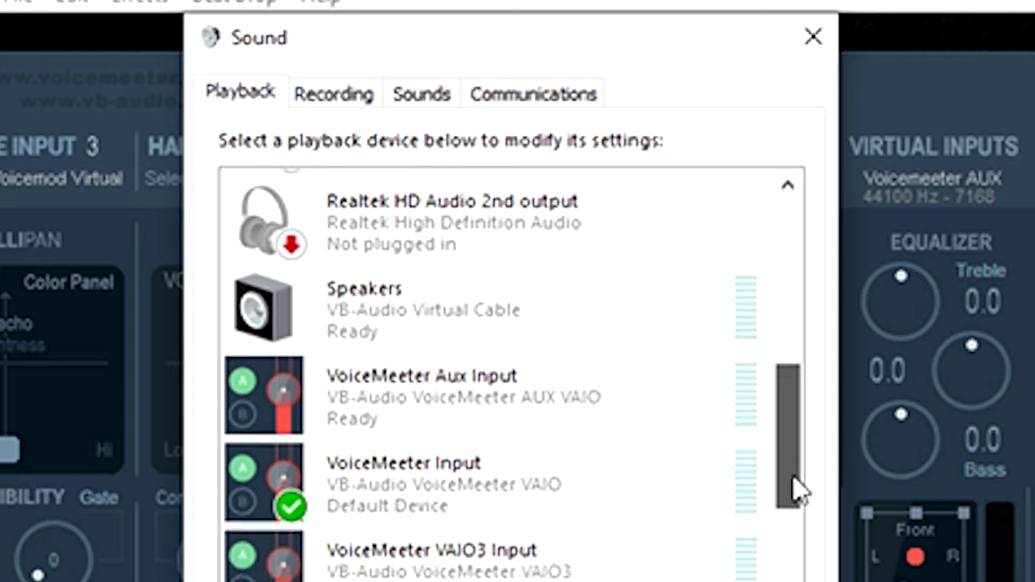
{"action": "left_click_drag", "start_coordinate": [798, 490], "coordinate": [789, 525]}
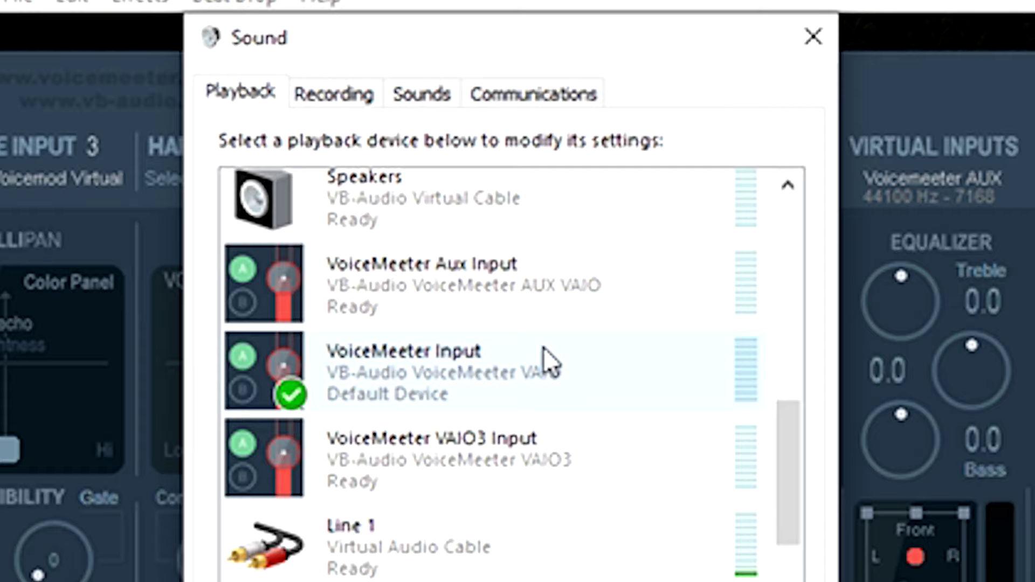
Review the Windows recording devices down to the VoiceMeeter outputs and close the Sound settings
{"action": "left_click", "coordinate": [333, 94]}
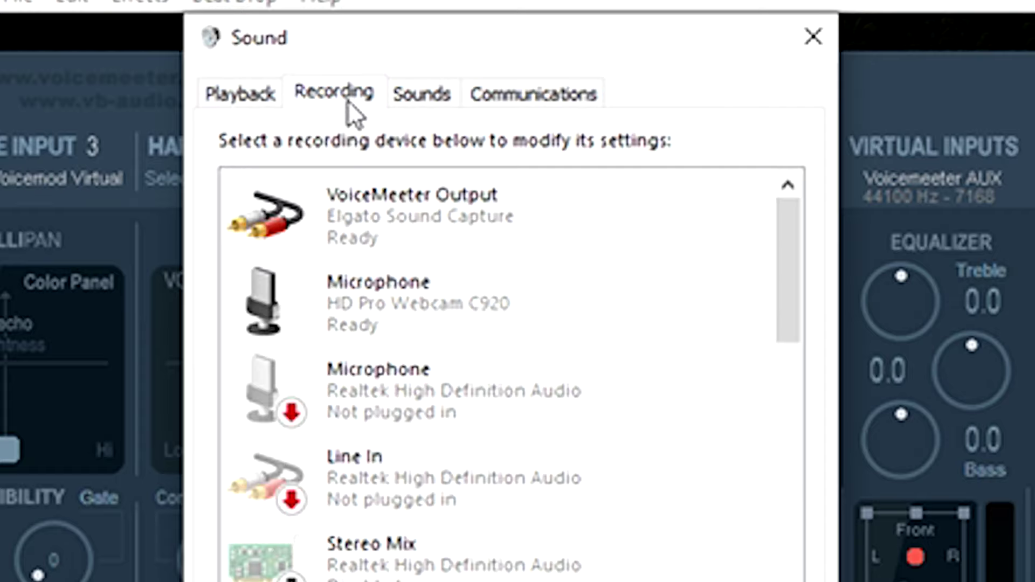
{"action": "left_click_drag", "start_coordinate": [788, 260], "coordinate": [818, 436]}
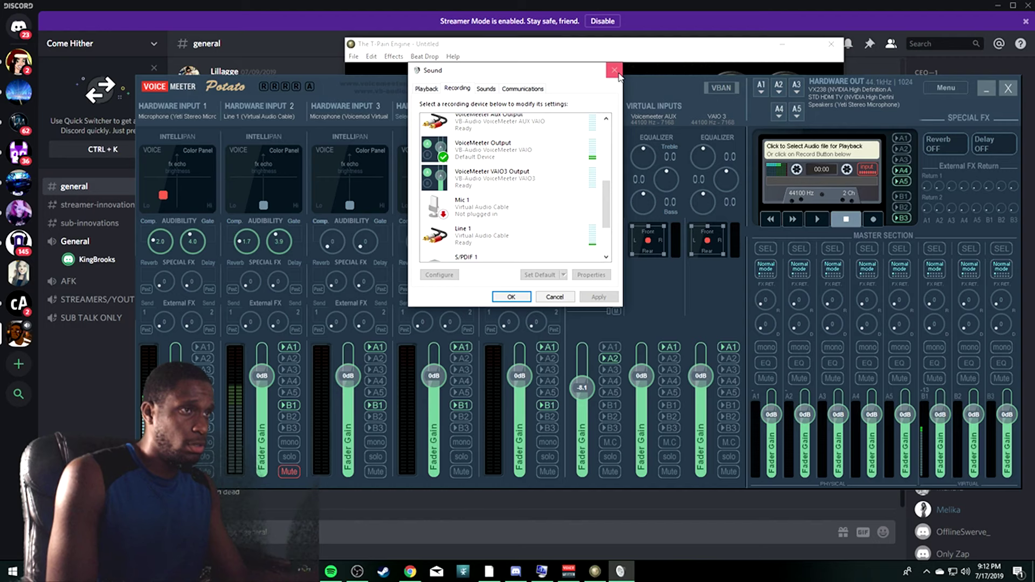
{"action": "left_click", "coordinate": [814, 37]}
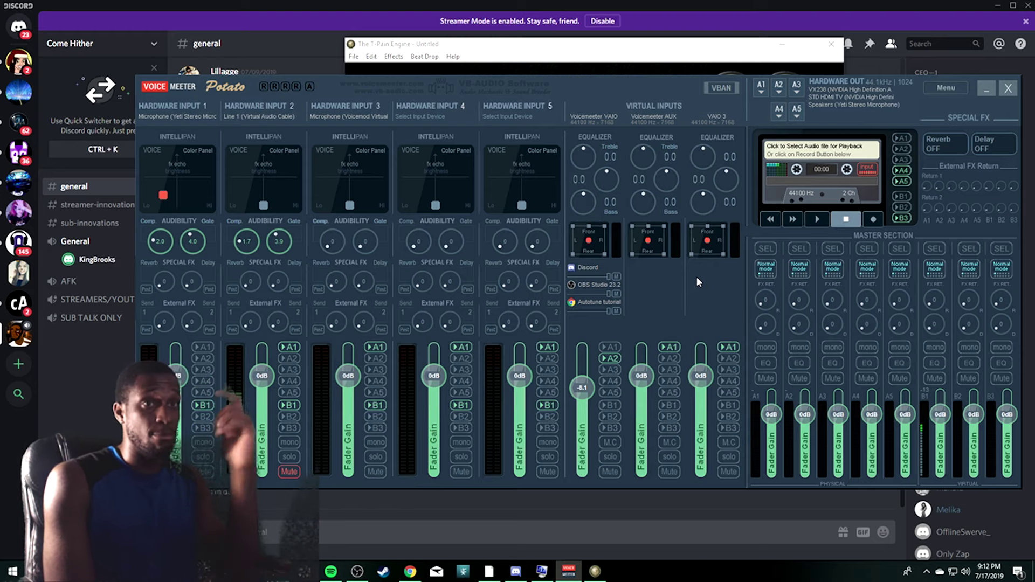
Examine the device choices for Hardware Inputs 1, 2 and 3 in Voicemeeter without changing the selections
{"action": "left_click", "coordinate": [189, 116]}
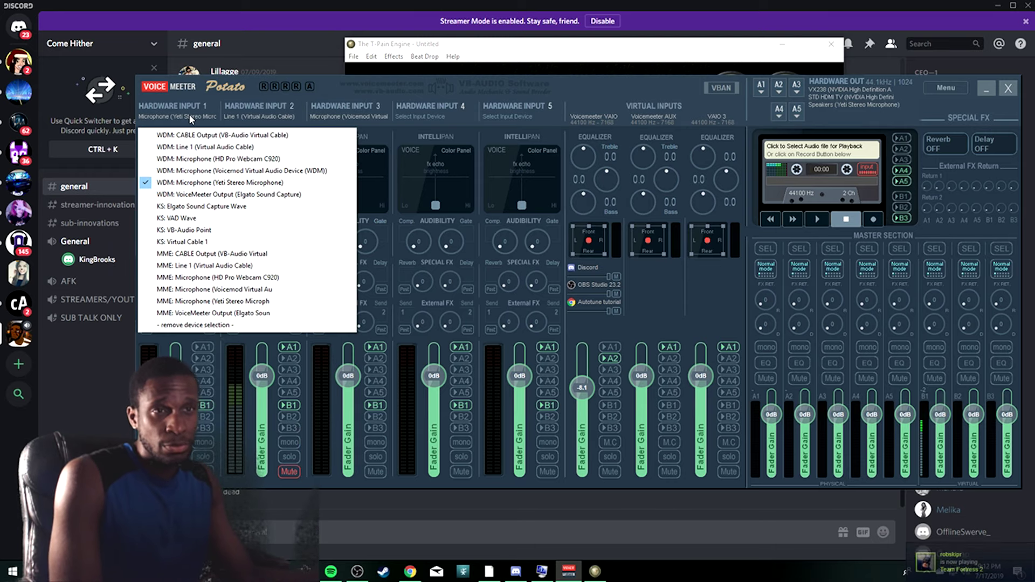
{"action": "left_click", "coordinate": [190, 116]}
{"action": "left_click", "coordinate": [190, 116]}
{"action": "left_click", "coordinate": [190, 117]}
{"action": "left_click", "coordinate": [190, 116]}
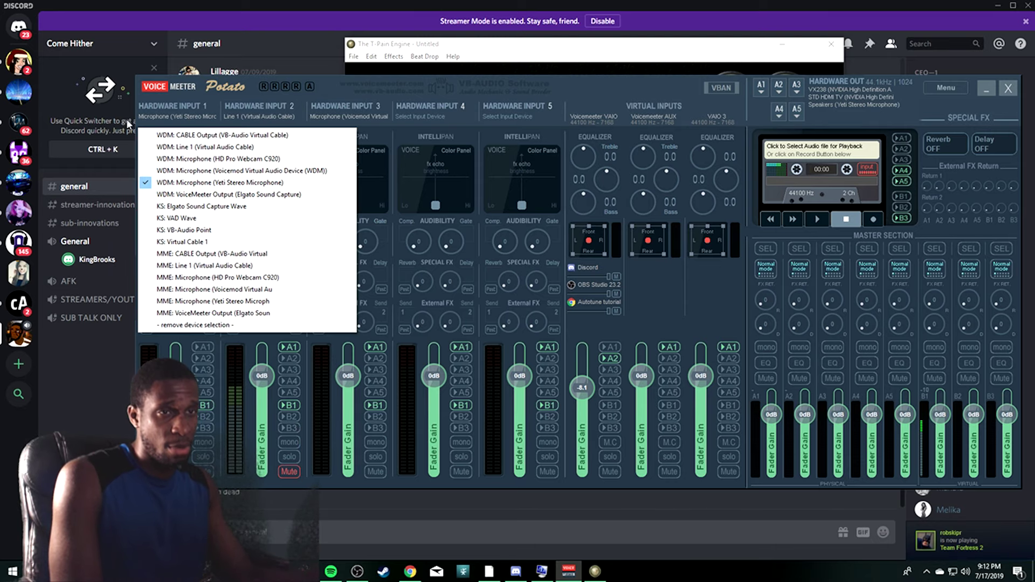
{"action": "left_click", "coordinate": [191, 117]}
{"action": "left_click", "coordinate": [191, 116]}
{"action": "left_click", "coordinate": [243, 115]}
{"action": "left_click", "coordinate": [243, 115]}
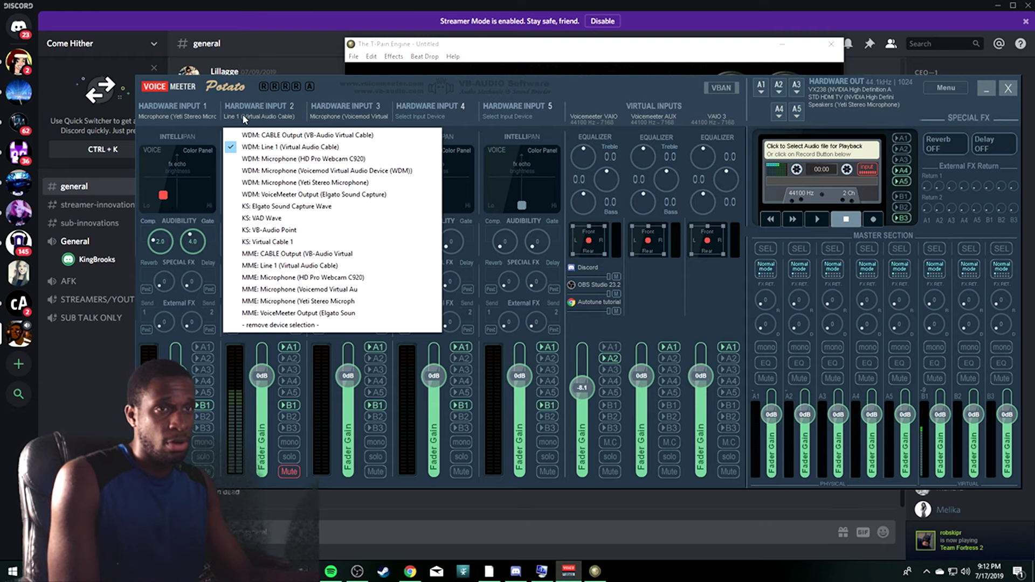
{"action": "left_click", "coordinate": [330, 117]}
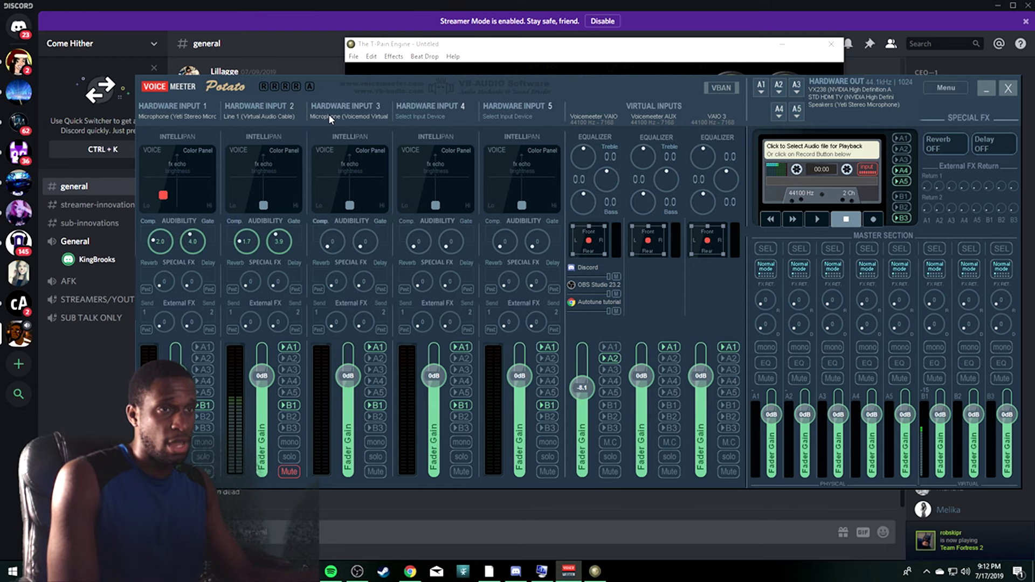
{"action": "left_click", "coordinate": [330, 118]}
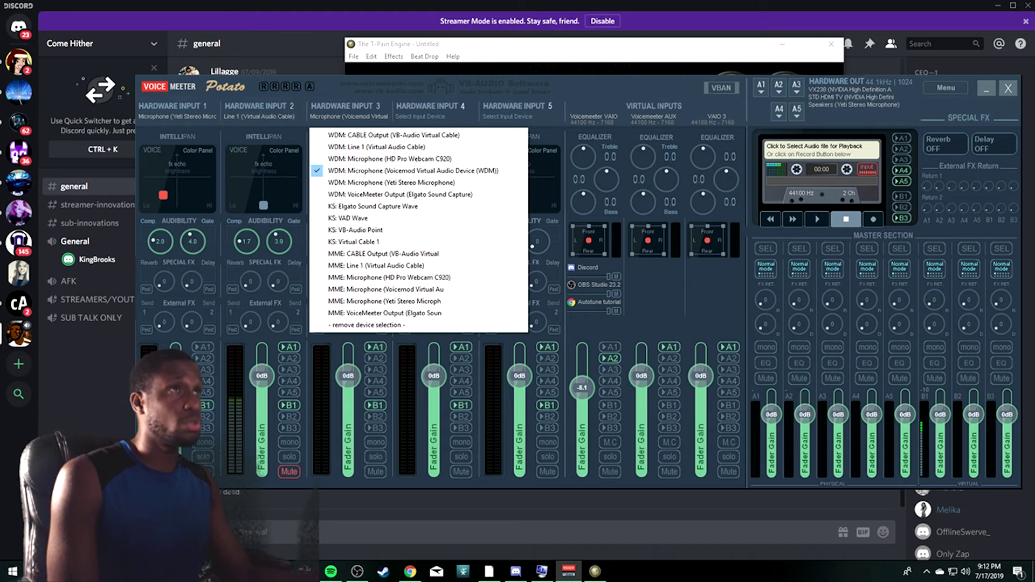
Switch to OBS Studio, check the Mic/Auxiliary Audio device options in the audio settings, and close the settings unchanged
{"action": "left_click", "coordinate": [357, 571]}
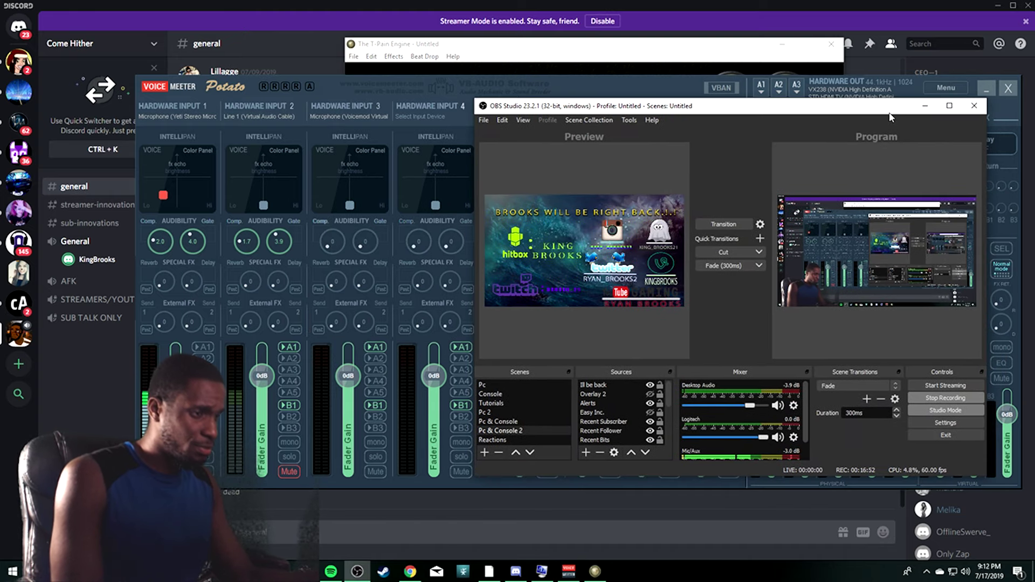
{"action": "left_click", "coordinate": [946, 424]}
{"action": "left_click", "coordinate": [510, 186]}
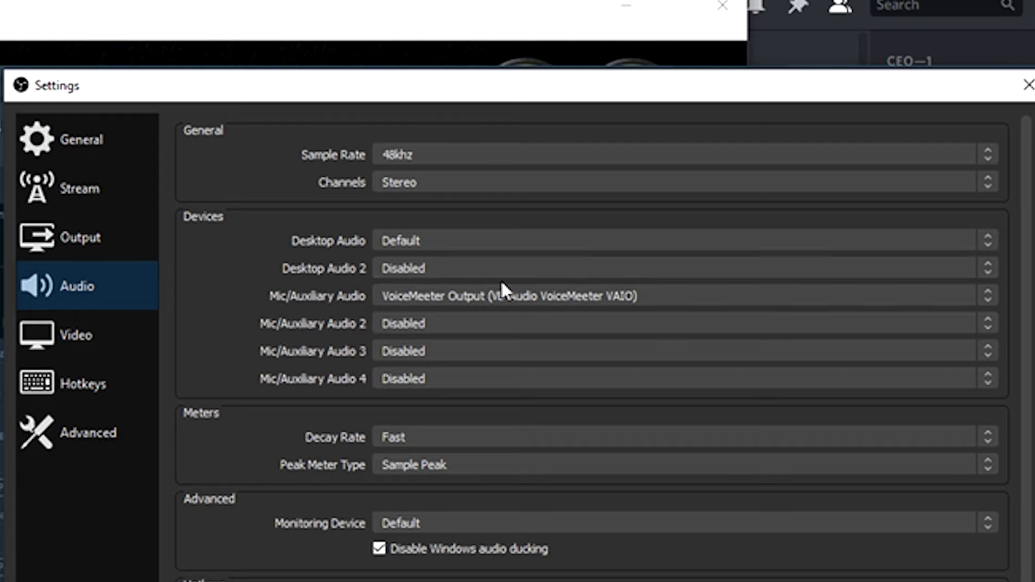
{"action": "left_click", "coordinate": [506, 297]}
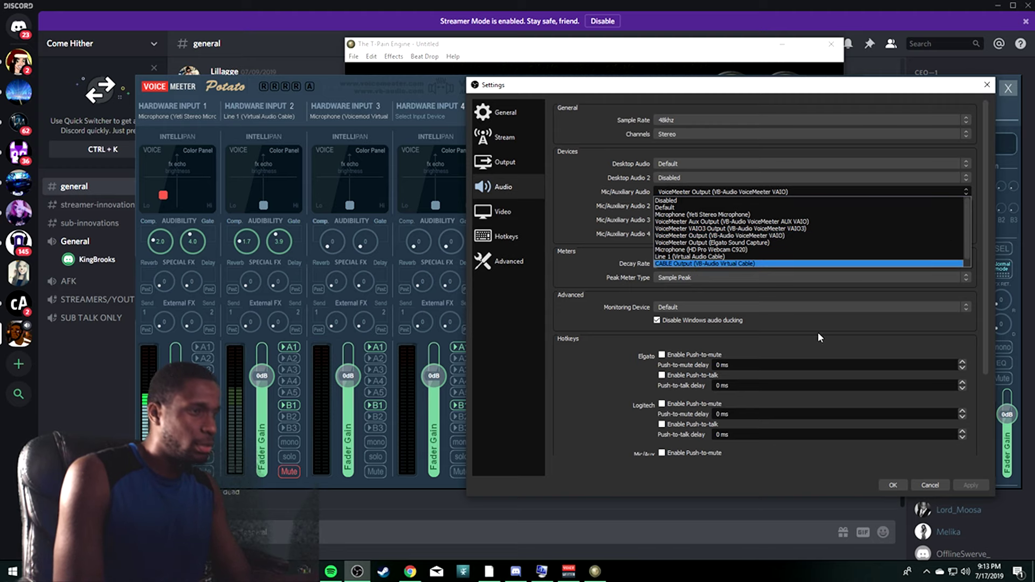
{"action": "left_click", "coordinate": [985, 77]}
{"action": "left_click", "coordinate": [987, 86]}
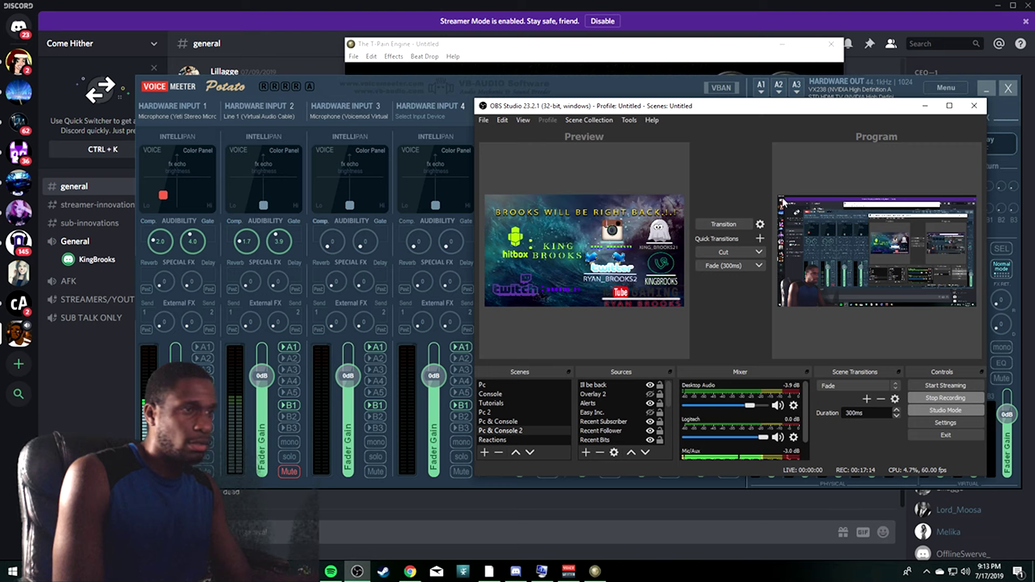
Clear the desktop by closing Discord, moving Voicemeeter off the screen, and minimizing OBS Studio and The T-Pain Engine
{"action": "left_click_drag", "start_coordinate": [733, 108], "coordinate": [584, 239]}
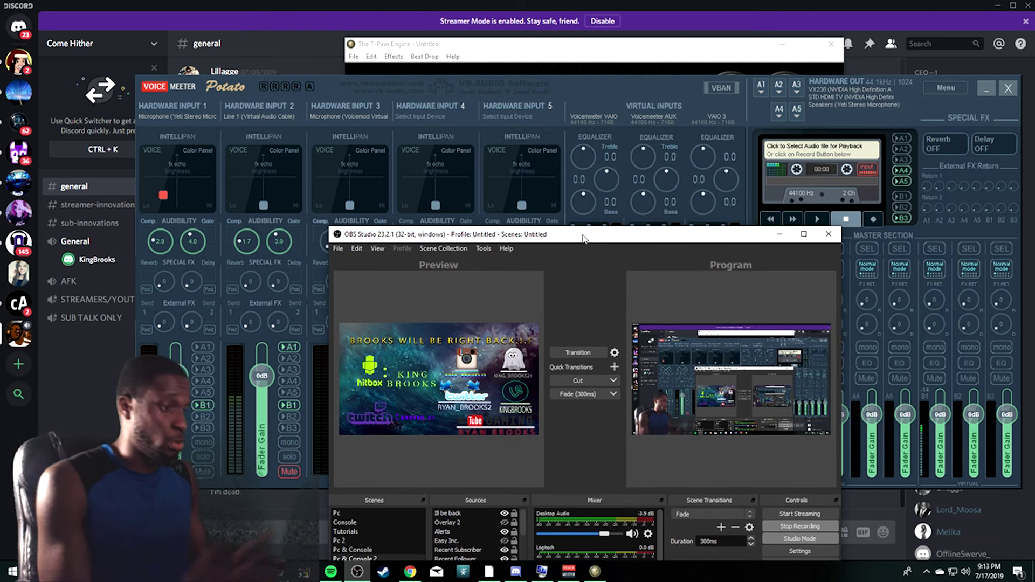
{"action": "left_click_drag", "start_coordinate": [583, 239], "coordinate": [652, 125]}
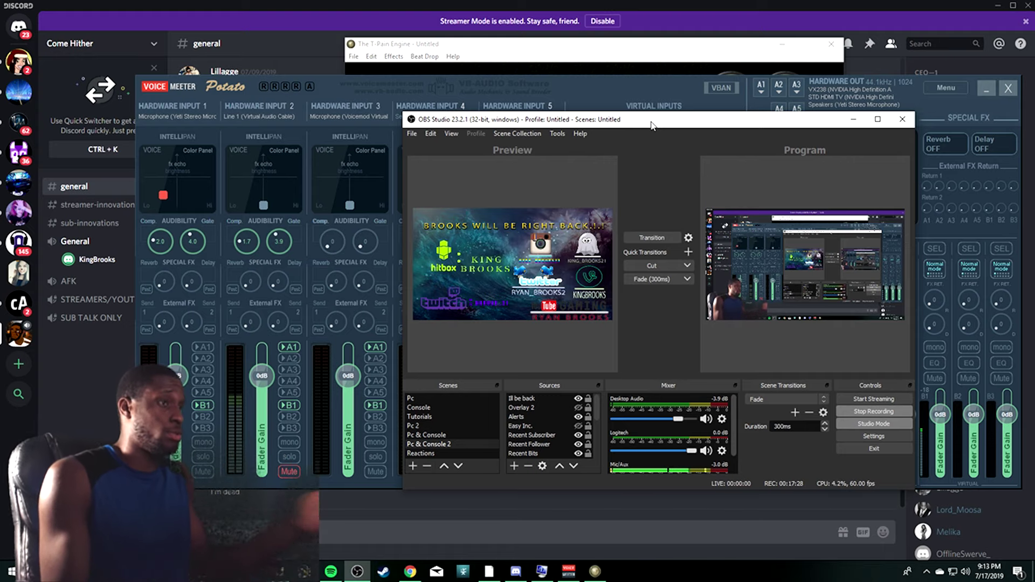
{"action": "left_click", "coordinate": [1026, 6]}
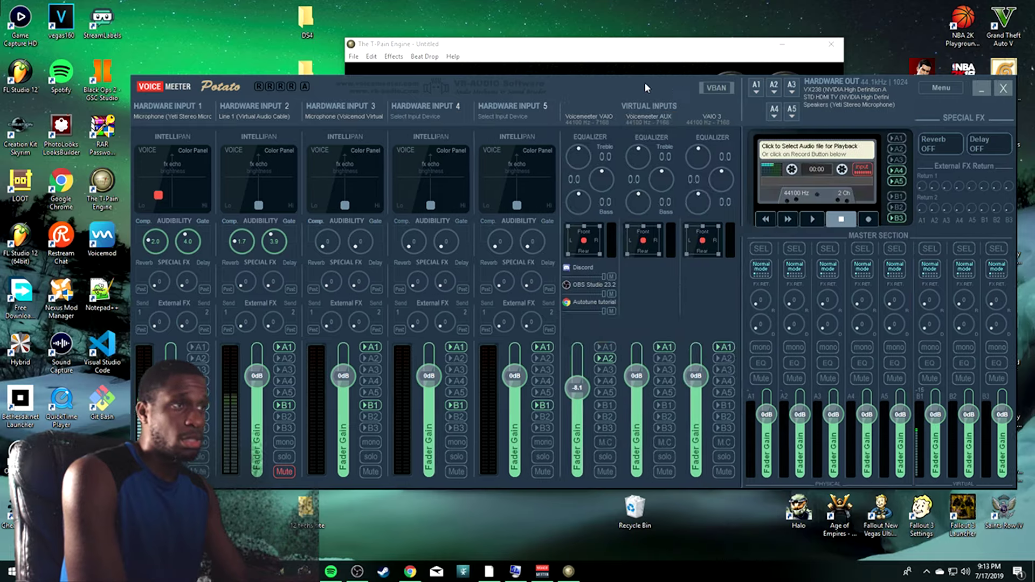
{"action": "left_click_drag", "start_coordinate": [645, 82], "coordinate": [0, 81]}
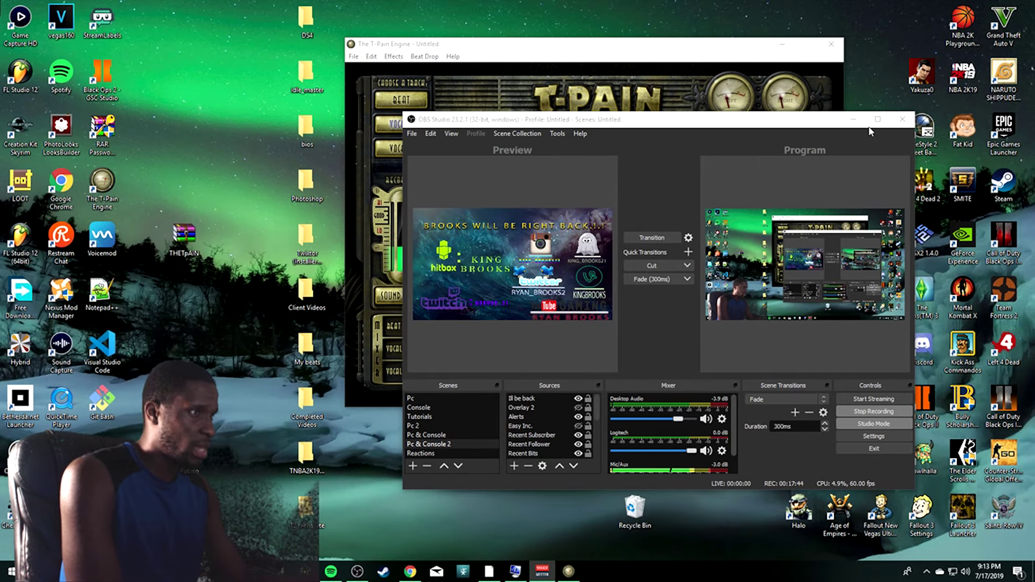
{"action": "left_click", "coordinate": [853, 119]}
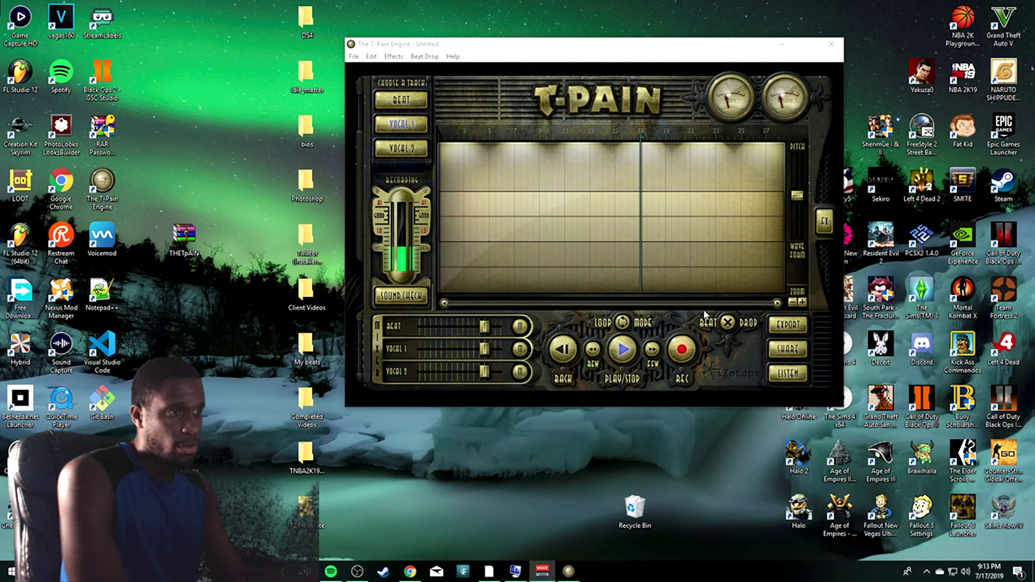
{"action": "left_click", "coordinate": [782, 44]}
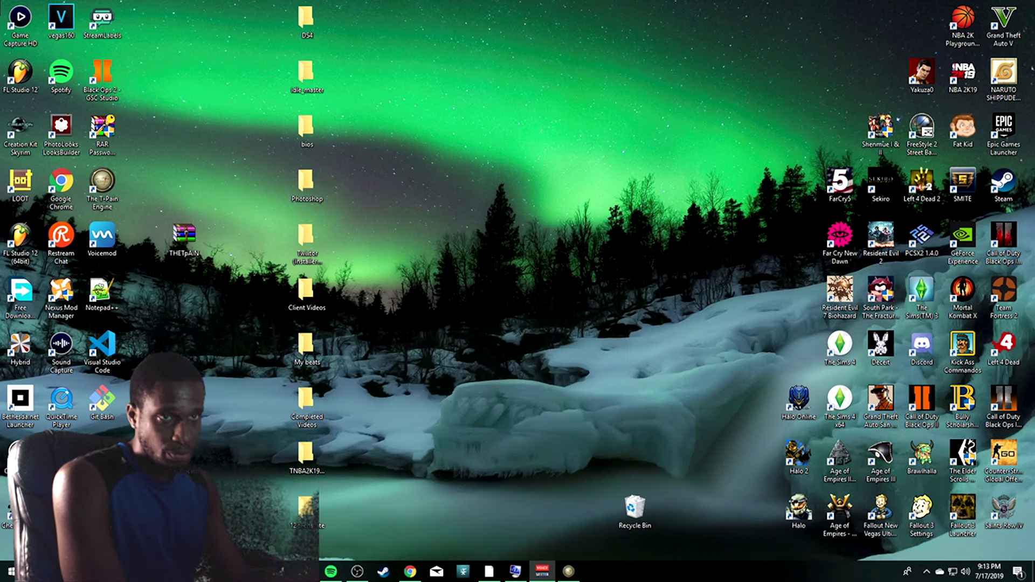
Move the THETpAIN archive toward the middle of the desktop, open it in WinRAR, and dismiss the extra WinRAR window
{"action": "left_click_drag", "start_coordinate": [183, 238], "coordinate": [516, 238]}
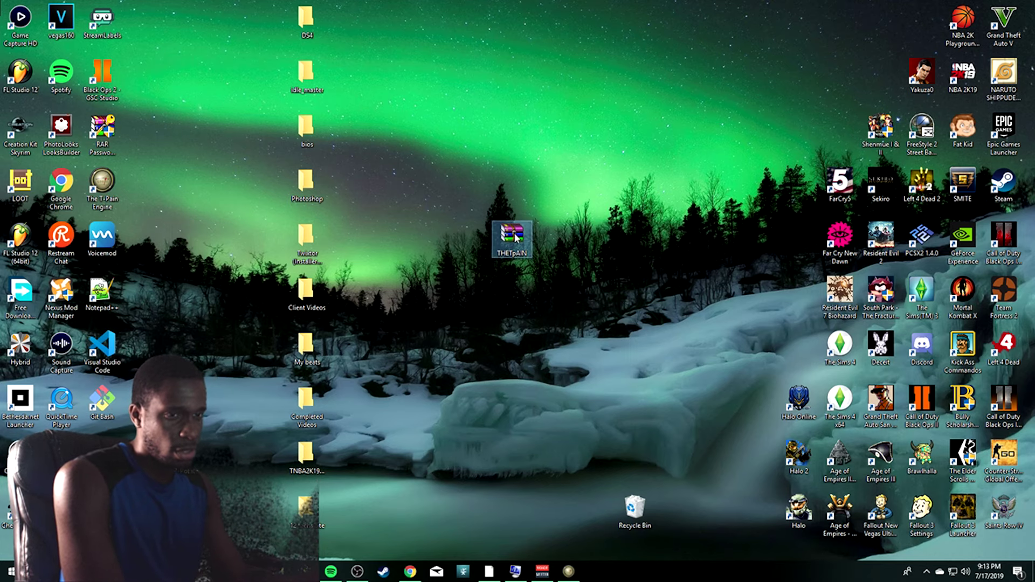
{"action": "left_click", "coordinate": [528, 281]}
{"action": "double_click", "coordinate": [512, 235]}
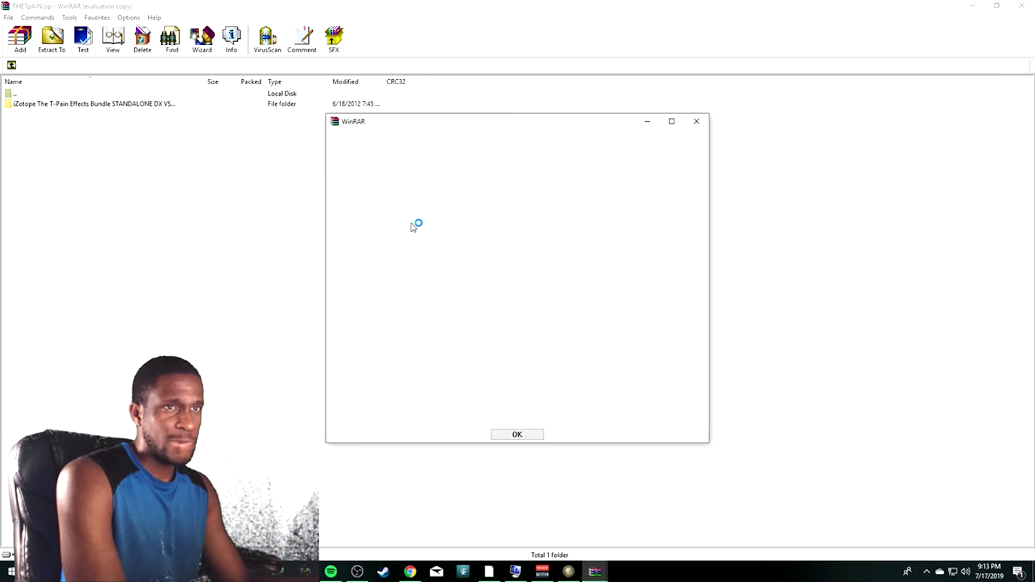
{"action": "left_click", "coordinate": [696, 120]}
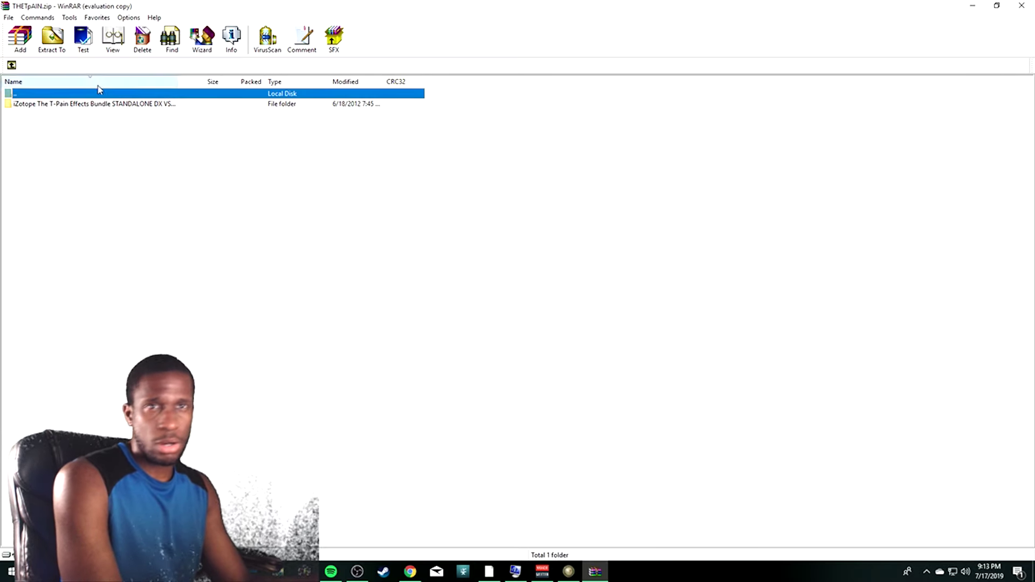
Open the iZotope folder in the archive, point out VAC_10_2.zip and the T-Pain Effects Bundle archive, and close WinRAR
{"action": "double_click", "coordinate": [71, 105]}
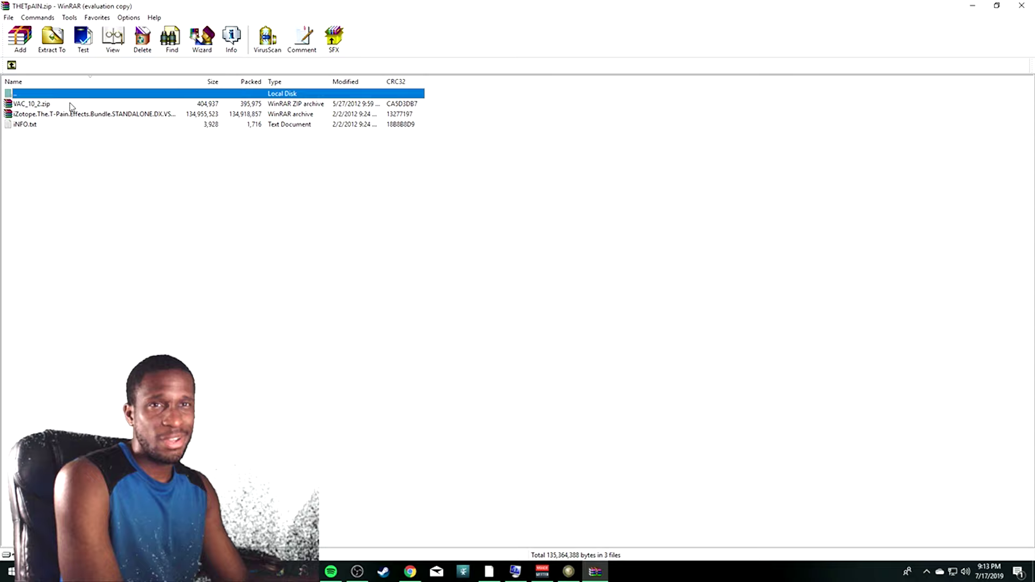
{"action": "left_click", "coordinate": [28, 106]}
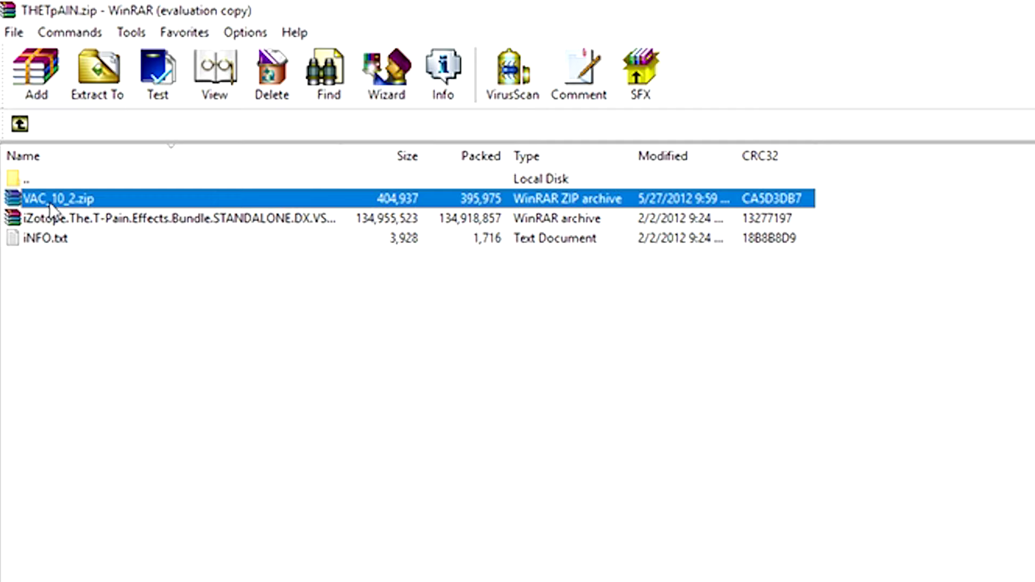
{"action": "left_click", "coordinate": [110, 223]}
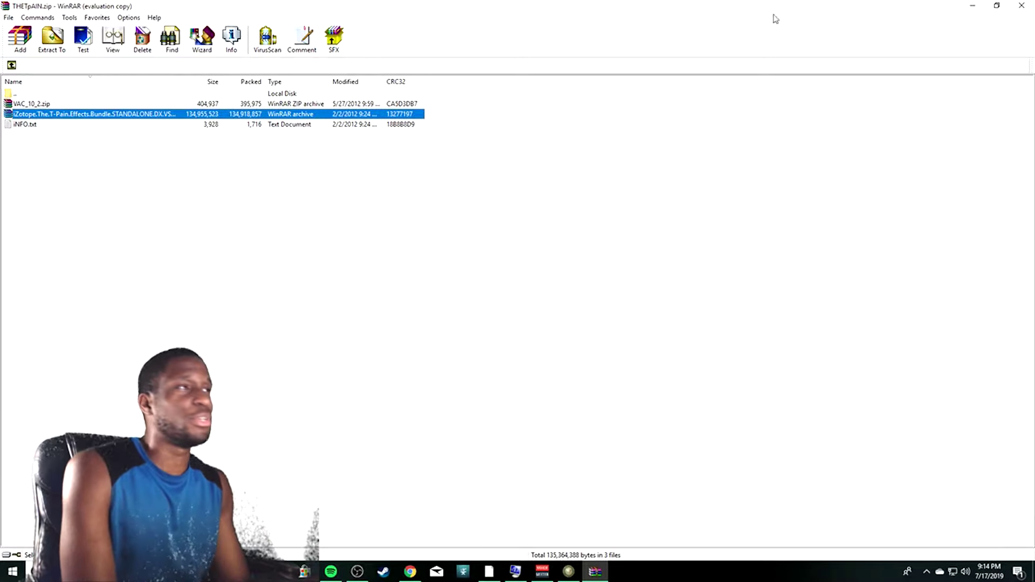
{"action": "left_click", "coordinate": [1022, 6]}
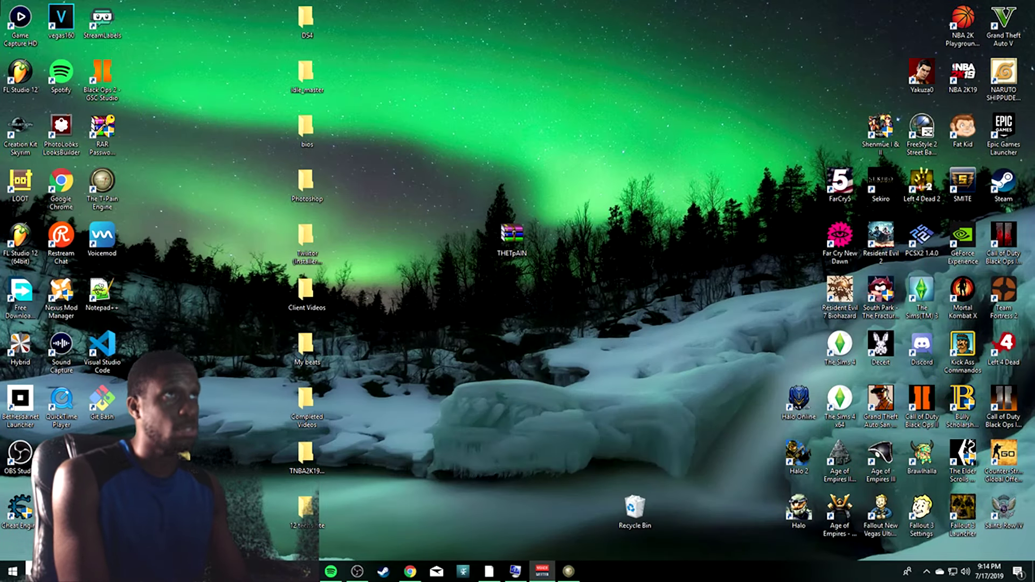
Bring Voicemeeter back onto the screen and check the A3 hardware output device list without changing the selection
{"action": "left_click_drag", "start_coordinate": [0, 118], "coordinate": [640, 115]}
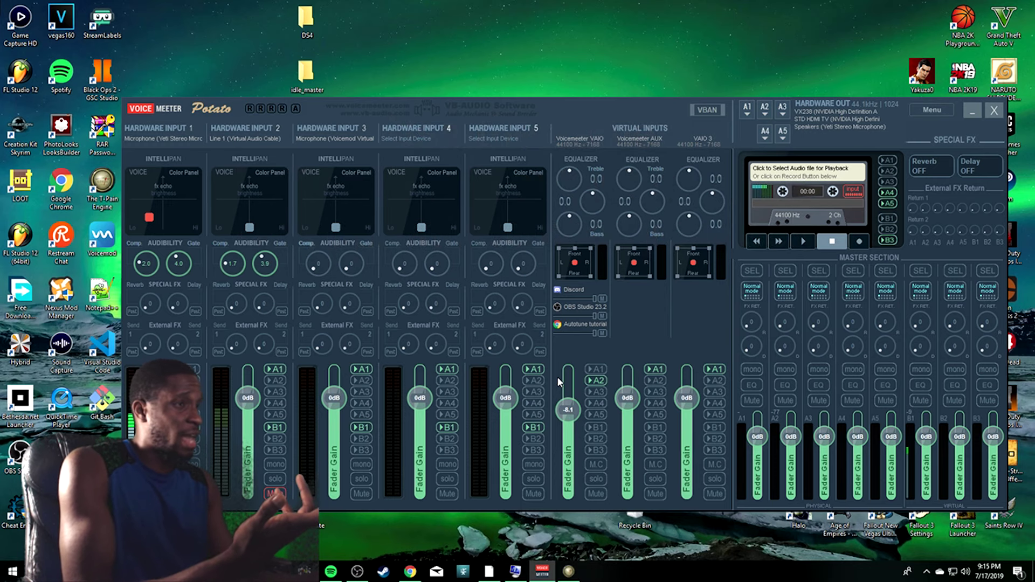
{"action": "left_click", "coordinate": [783, 112]}
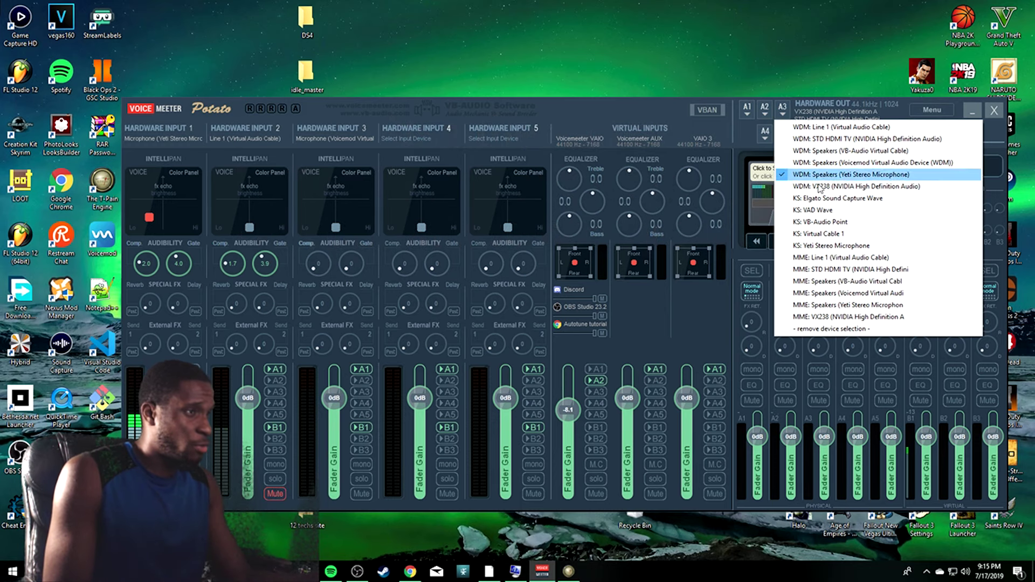
{"action": "left_click", "coordinate": [679, 333]}
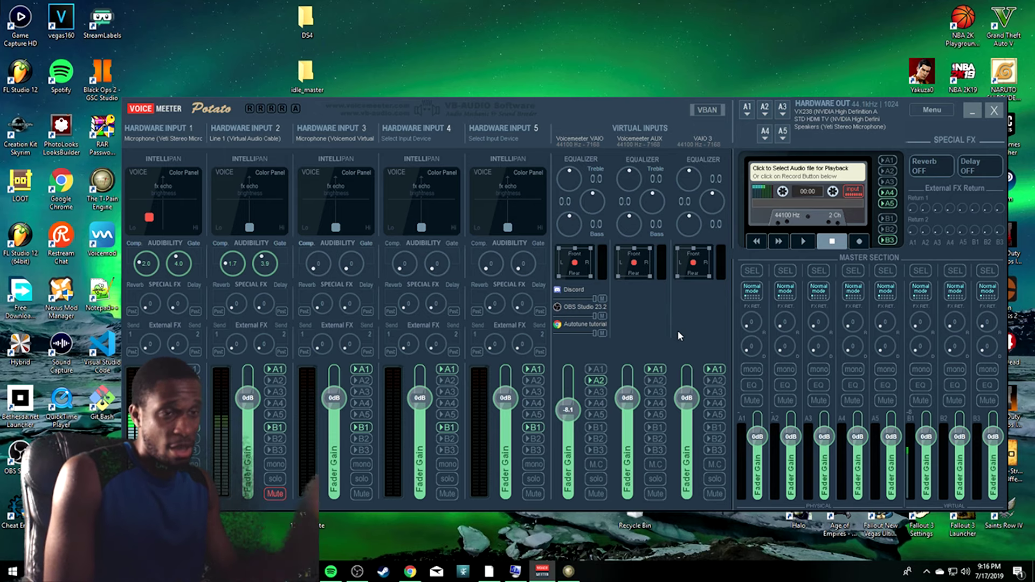